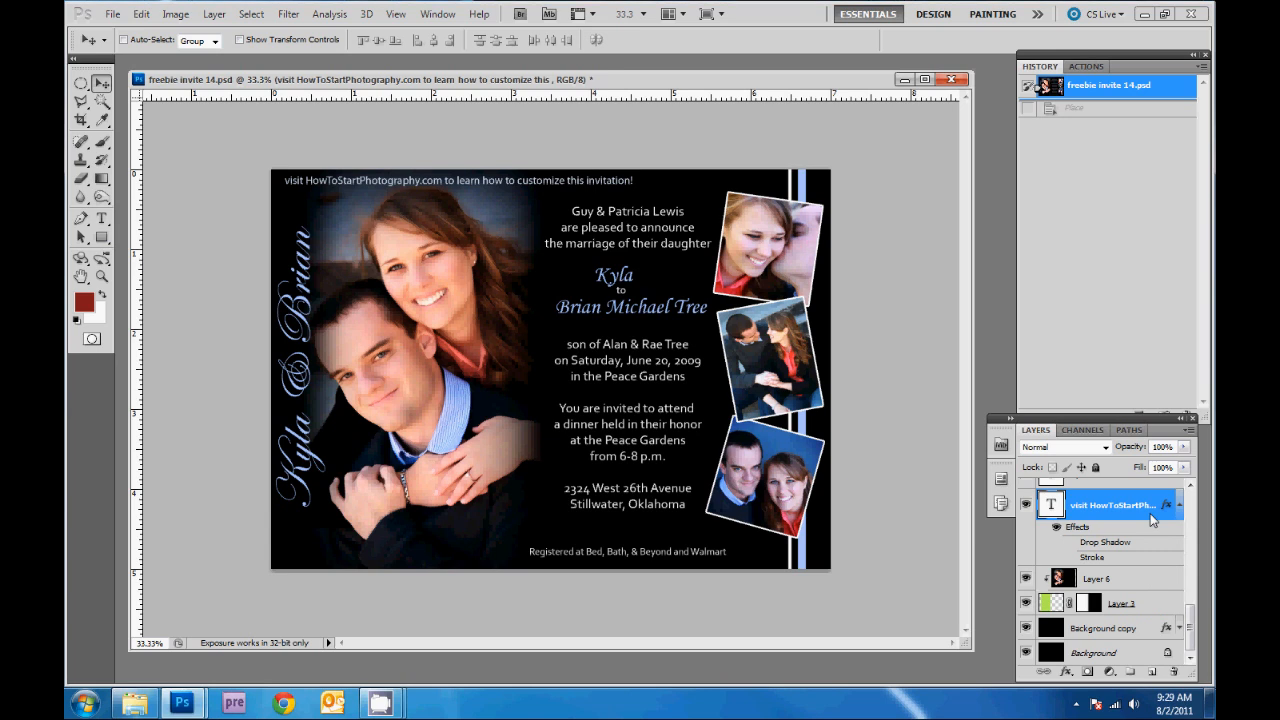
- Place IMG_0040 above the Layer 6 portrait, shifted toward the invitation's left panel
{"action": "left_click", "coordinate": [1138, 580]}
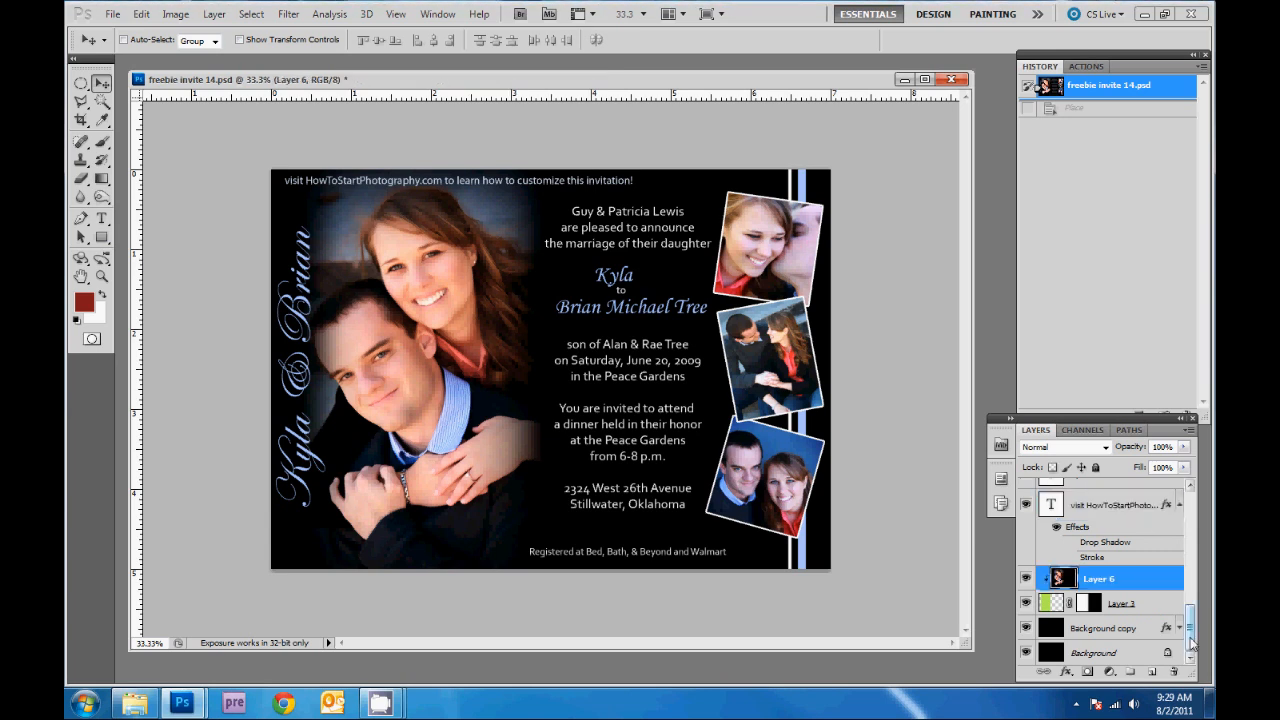
{"action": "scroll", "coordinate": [1133, 616], "scroll_direction": "up", "scroll_amount": 3}
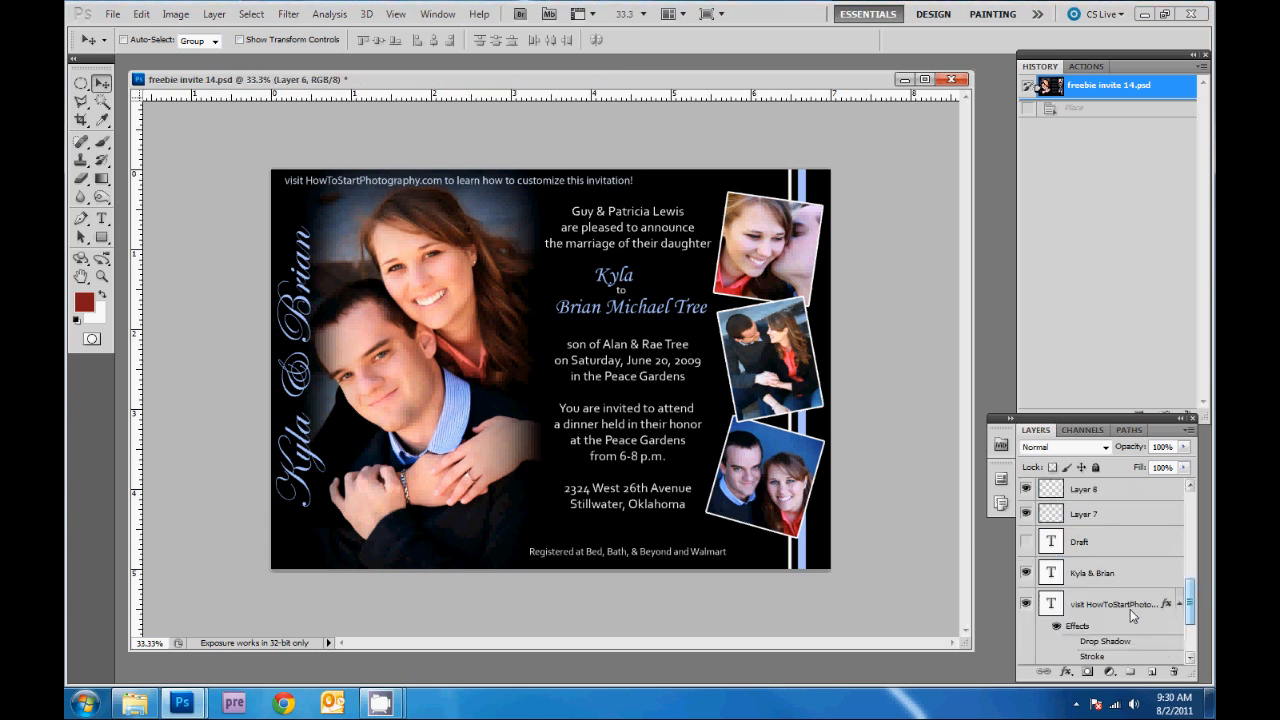
{"action": "left_click_drag", "start_coordinate": [1189, 611], "coordinate": [1188, 520]}
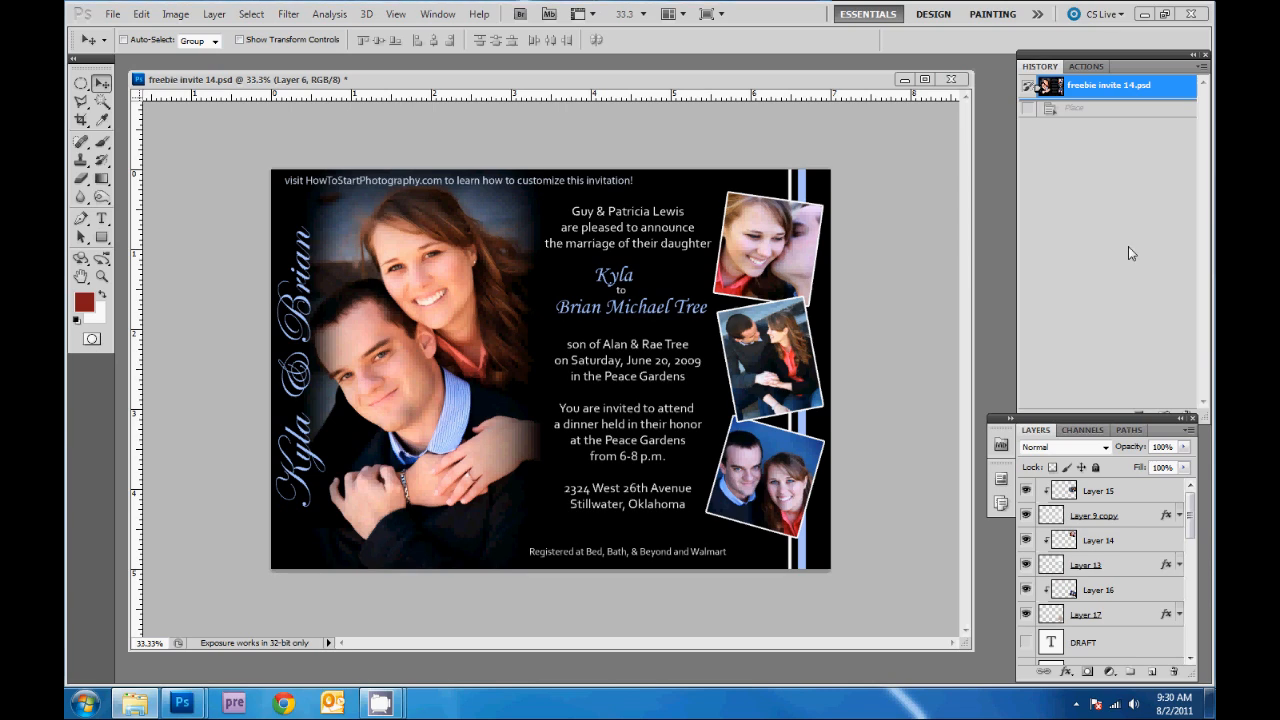
{"action": "left_click_drag", "start_coordinate": [1130, 251], "coordinate": [546, 398]}
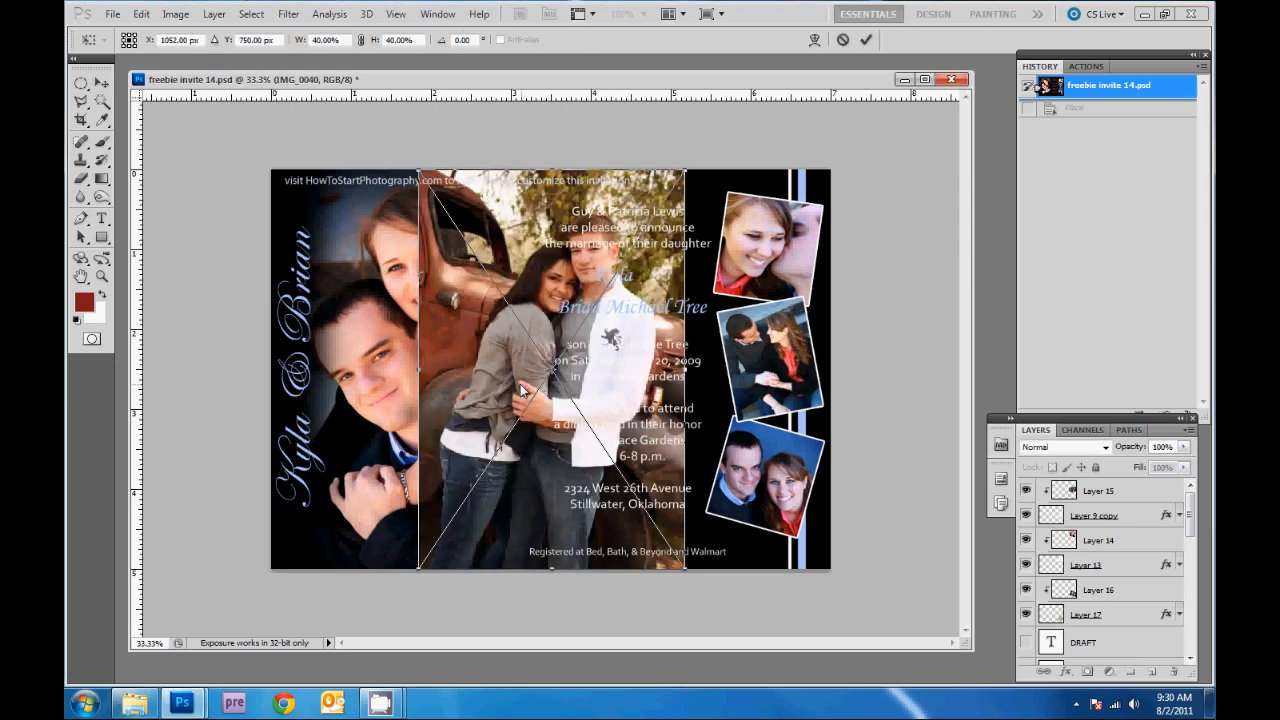
{"action": "left_click_drag", "start_coordinate": [520, 388], "coordinate": [415, 392]}
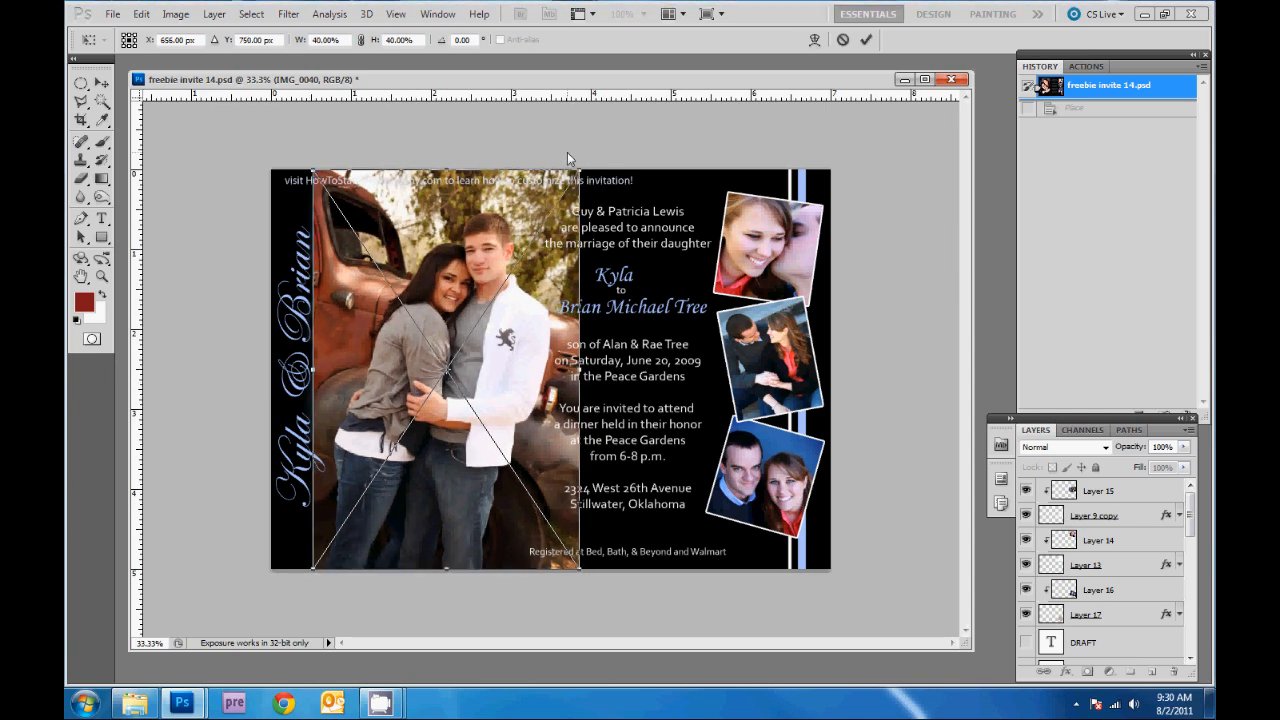
{"action": "key", "text": "Return"}
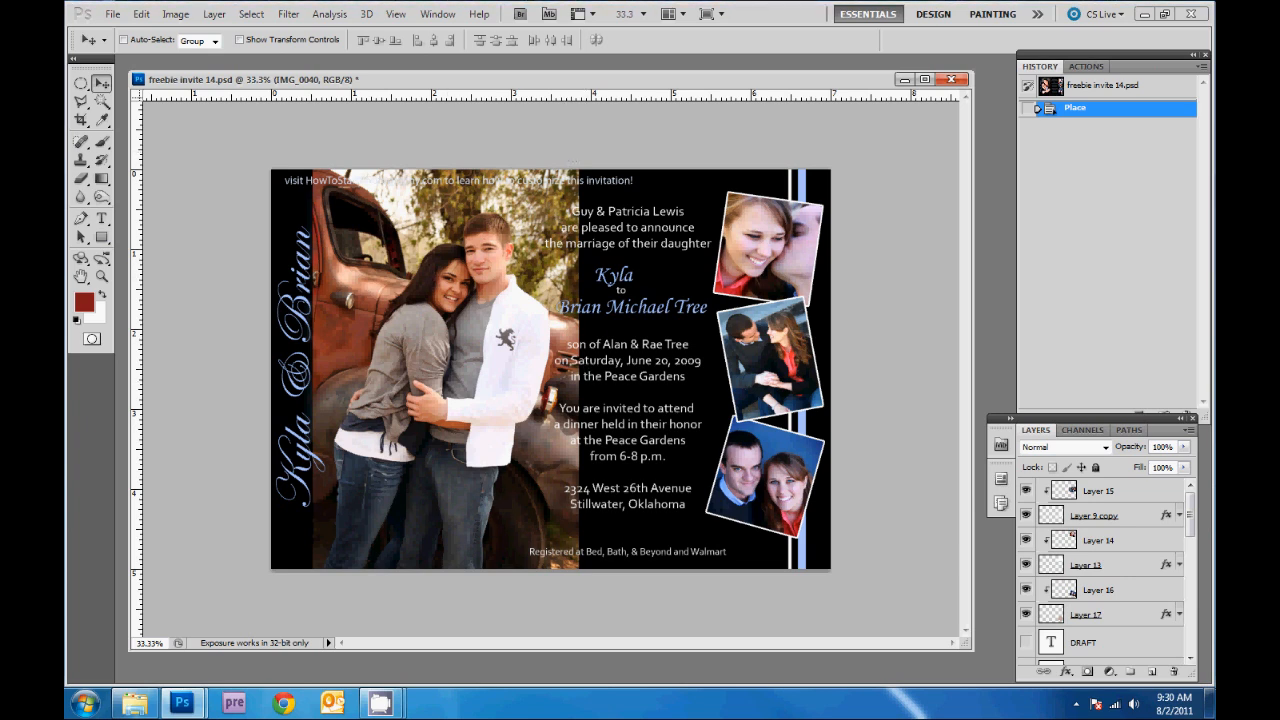
{"action": "left_click_drag", "start_coordinate": [1191, 515], "coordinate": [1188, 650]}
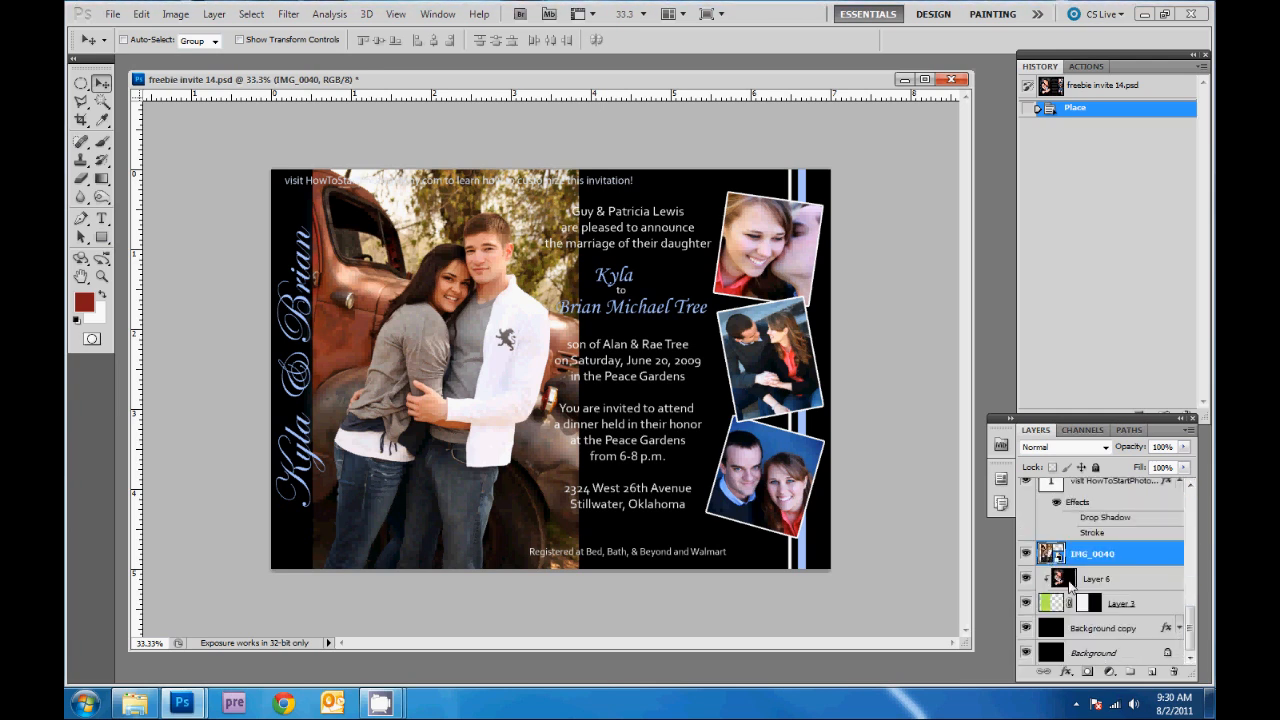
- Move the IMG_0040 layer beneath Layer 6, then delete the old Layer 6 portrait
{"action": "left_click_drag", "start_coordinate": [1146, 558], "coordinate": [1137, 593]}
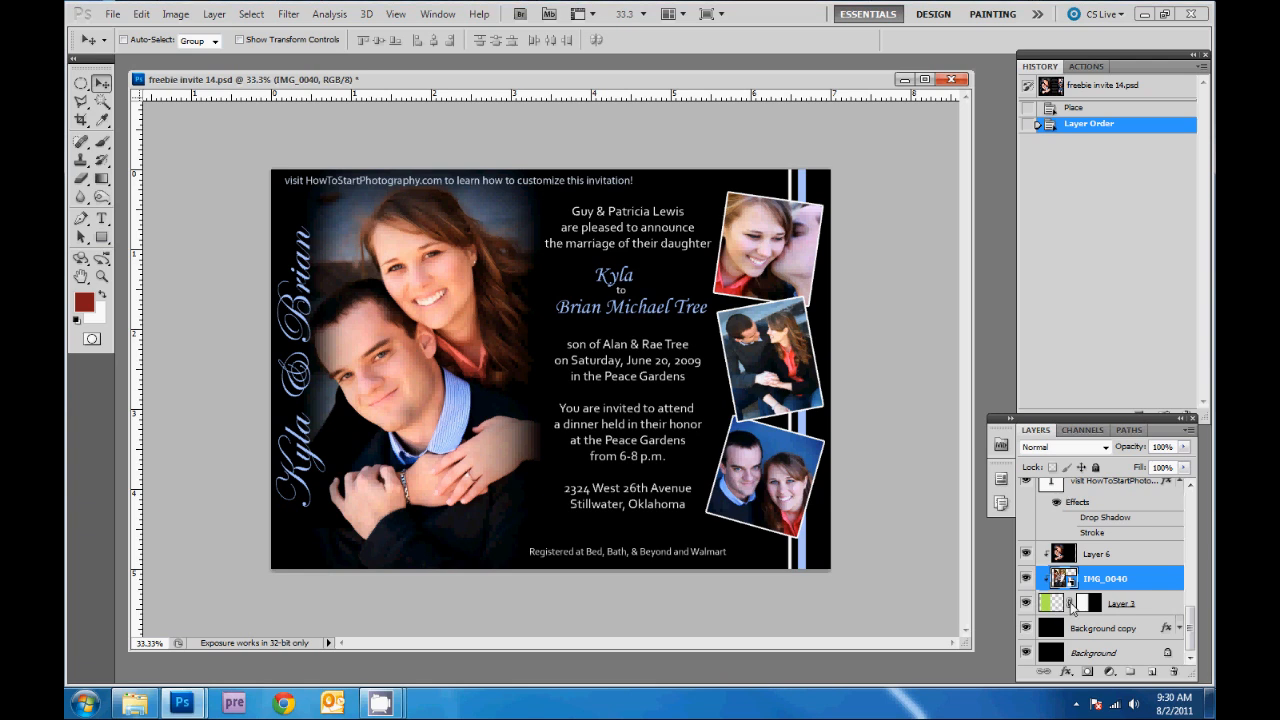
{"action": "left_click", "coordinate": [1141, 561]}
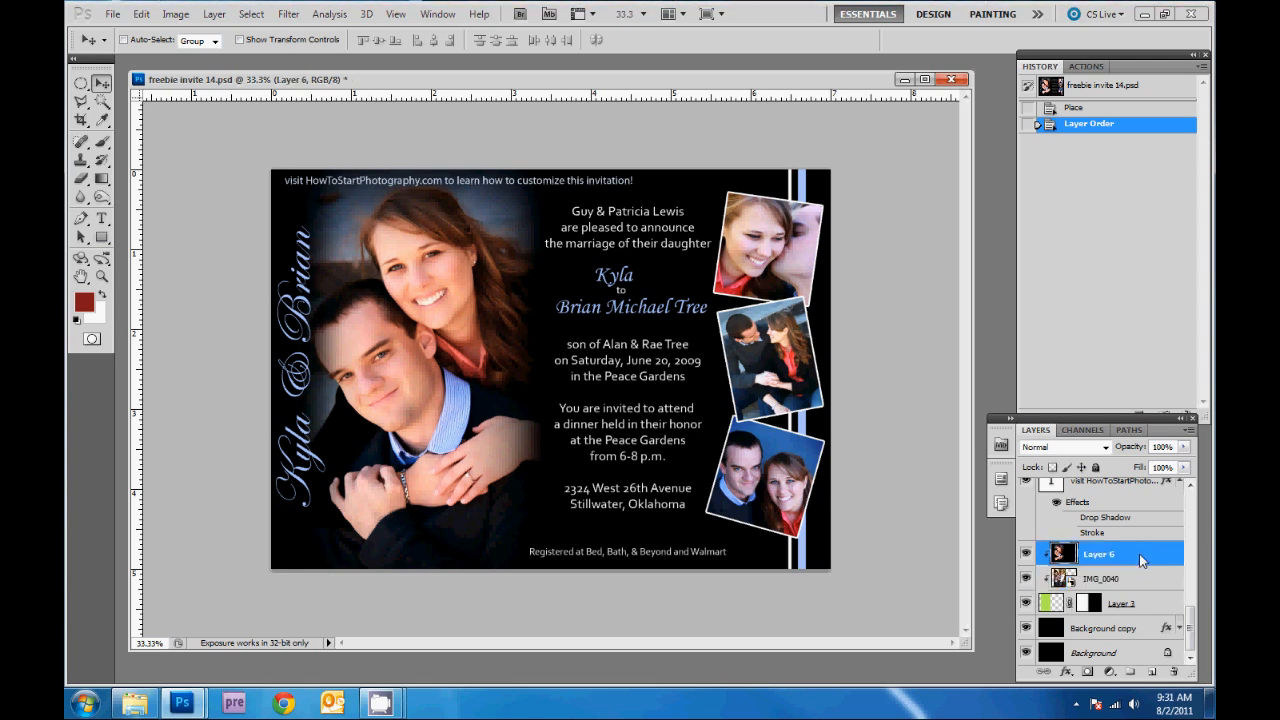
{"action": "key", "text": "Delete"}
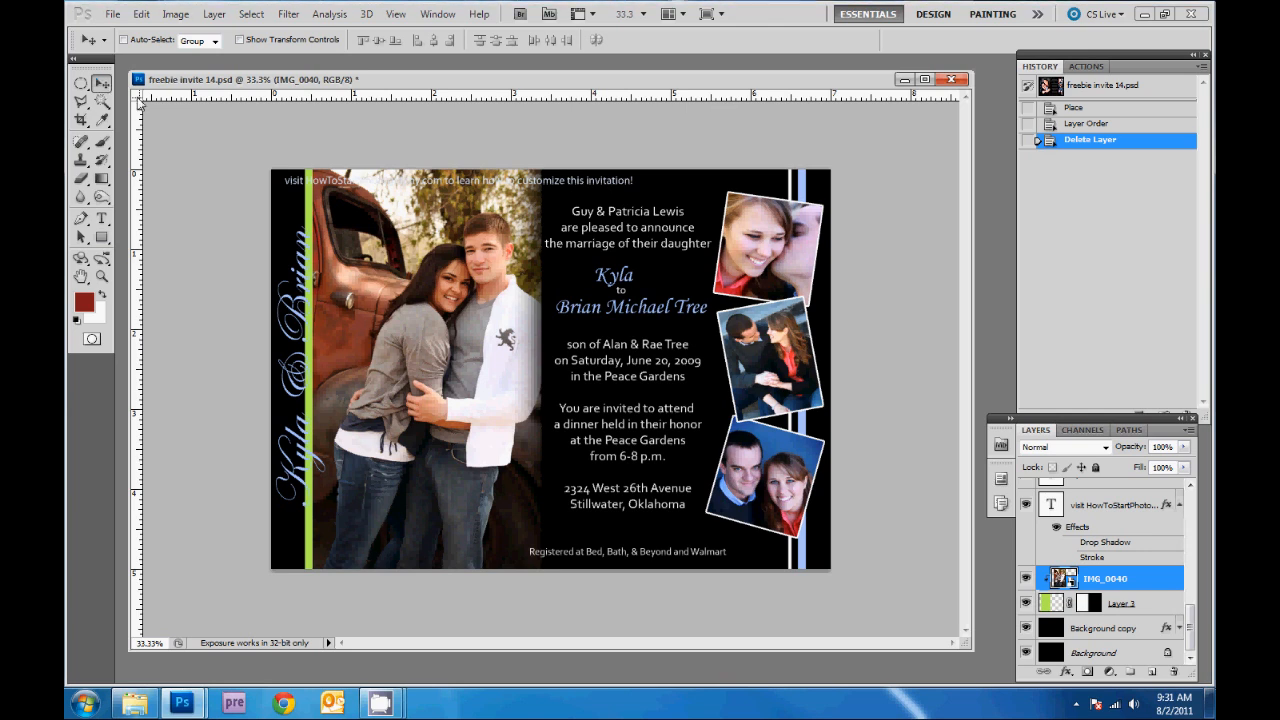
- Nudge IMG_0040 left and scale it up to about 47% to fill the left panel
{"action": "left_click_drag", "start_coordinate": [465, 350], "coordinate": [450, 344]}
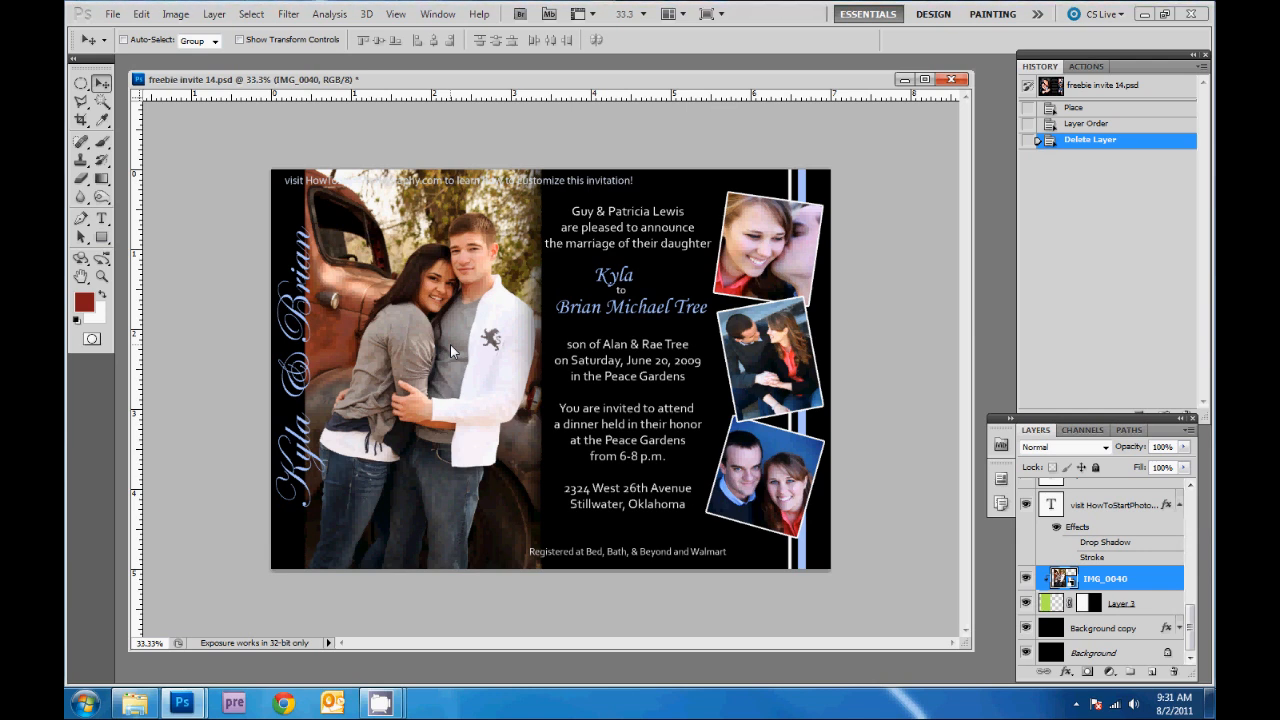
{"action": "left_click_drag", "start_coordinate": [450, 344], "coordinate": [450, 344]}
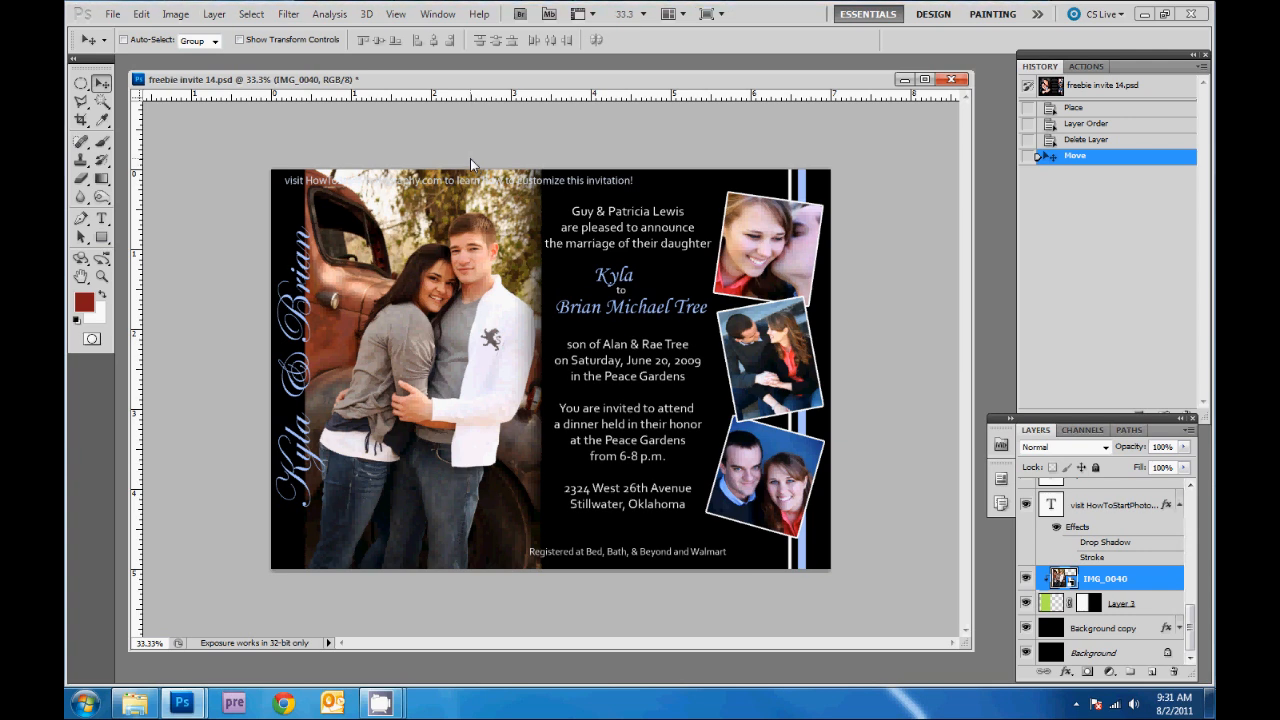
{"action": "key", "text": "ctrl+t"}
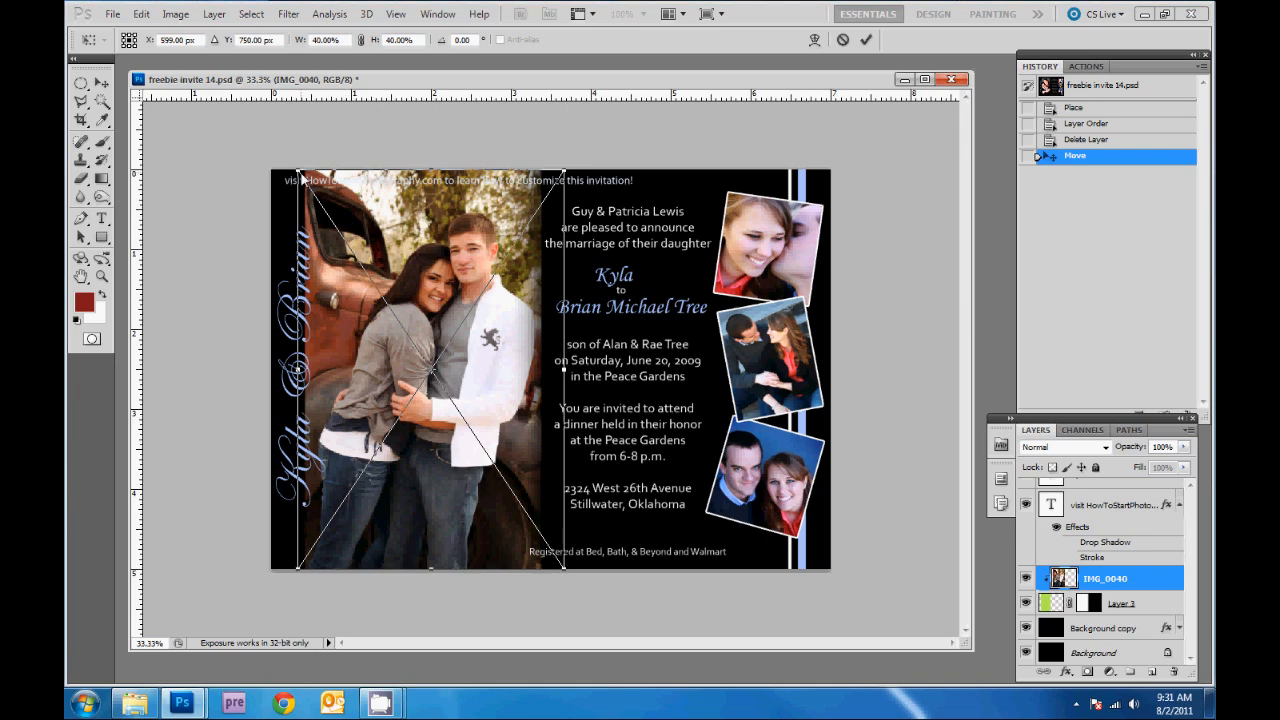
{"action": "left_click_drag", "start_coordinate": [301, 174], "coordinate": [238, 170]}
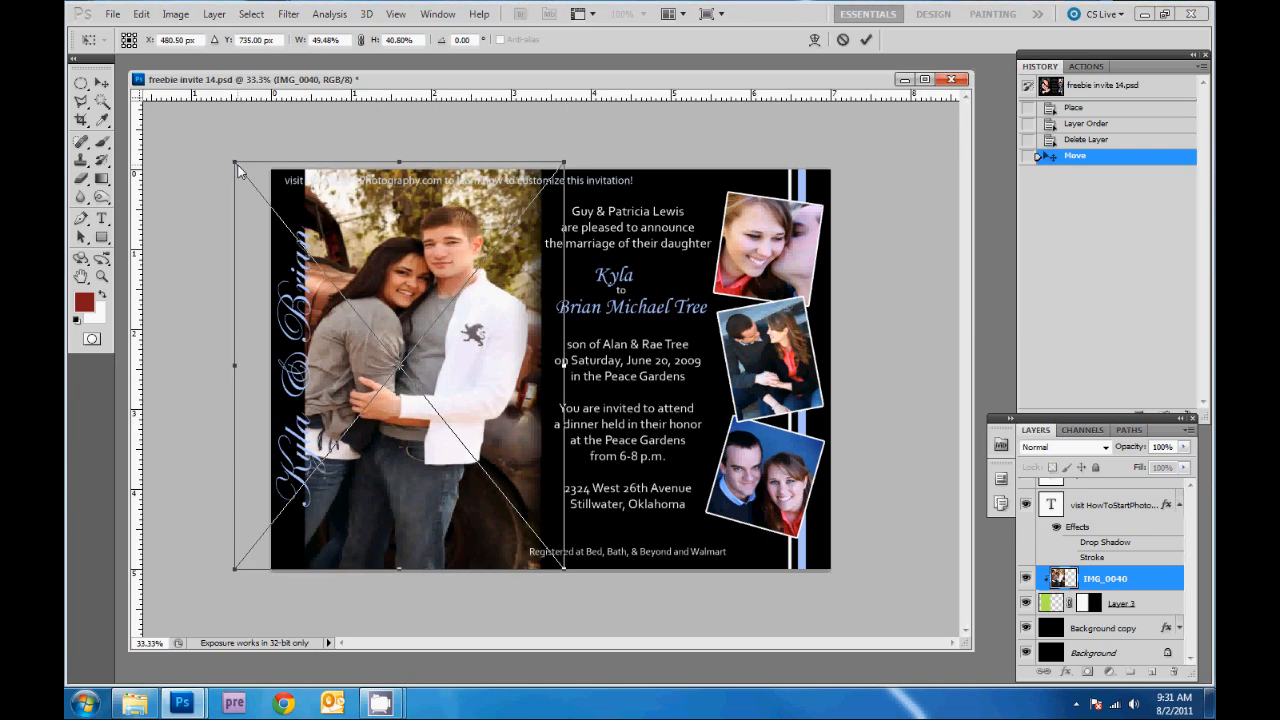
{"action": "key", "text": "ctrl+z"}
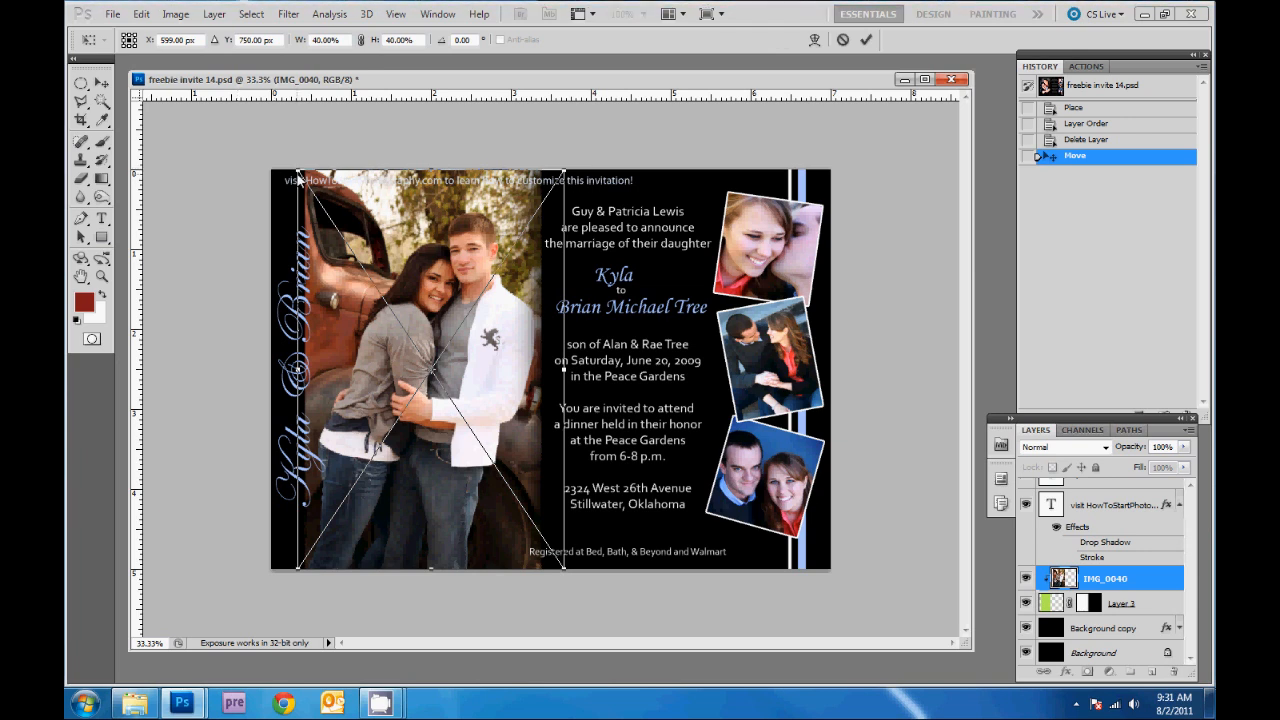
{"action": "left_click_drag", "start_coordinate": [298, 177], "coordinate": [225, 187]}
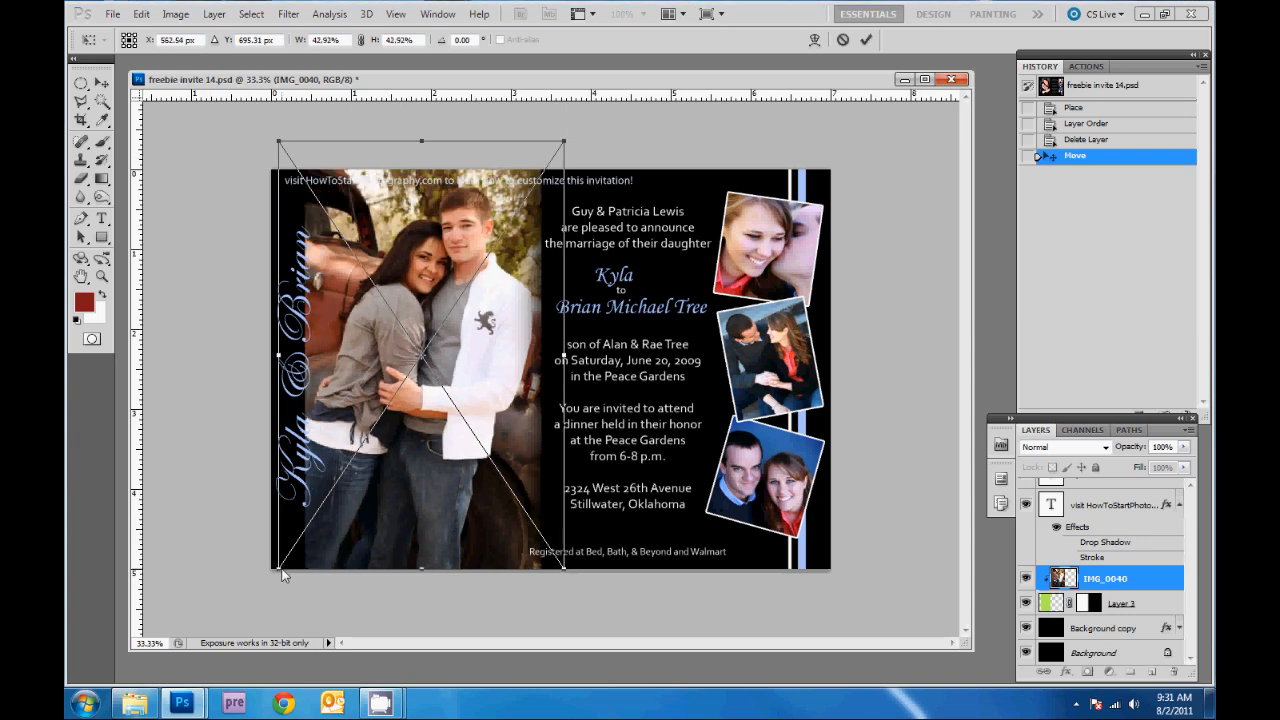
{"action": "left_click_drag", "start_coordinate": [281, 571], "coordinate": [261, 596]}
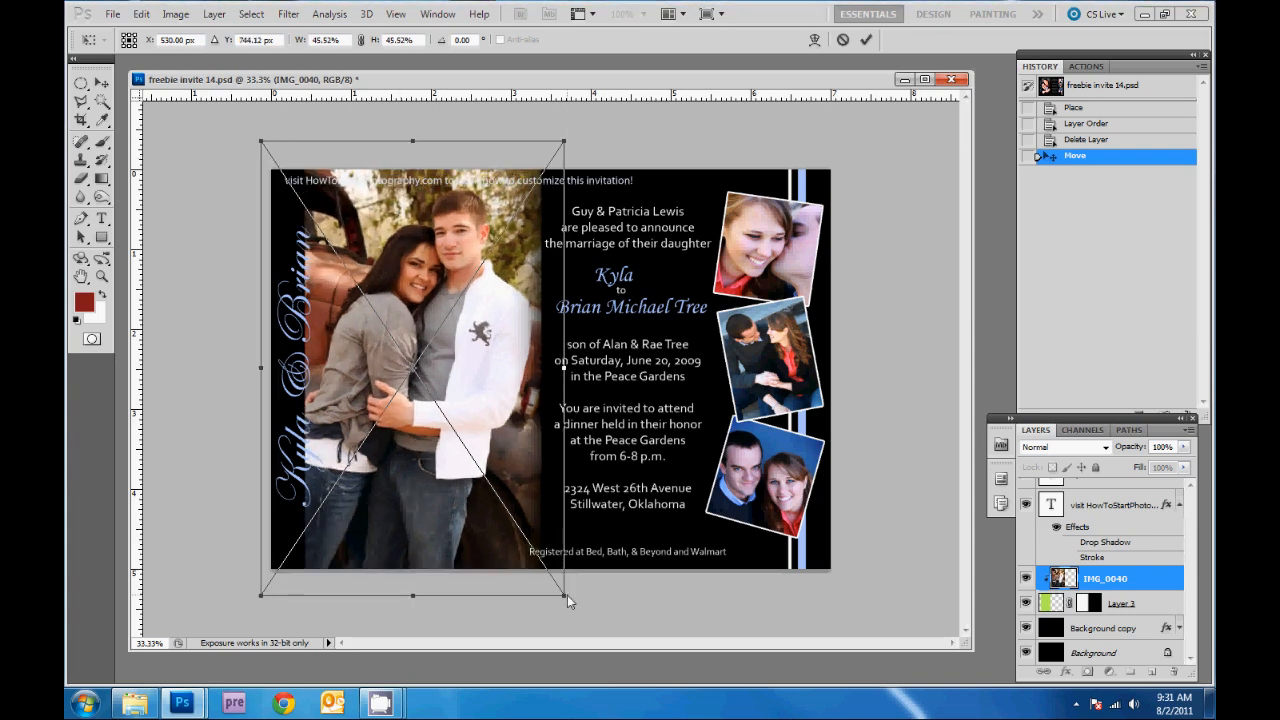
{"action": "left_click_drag", "start_coordinate": [565, 596], "coordinate": [581, 620]}
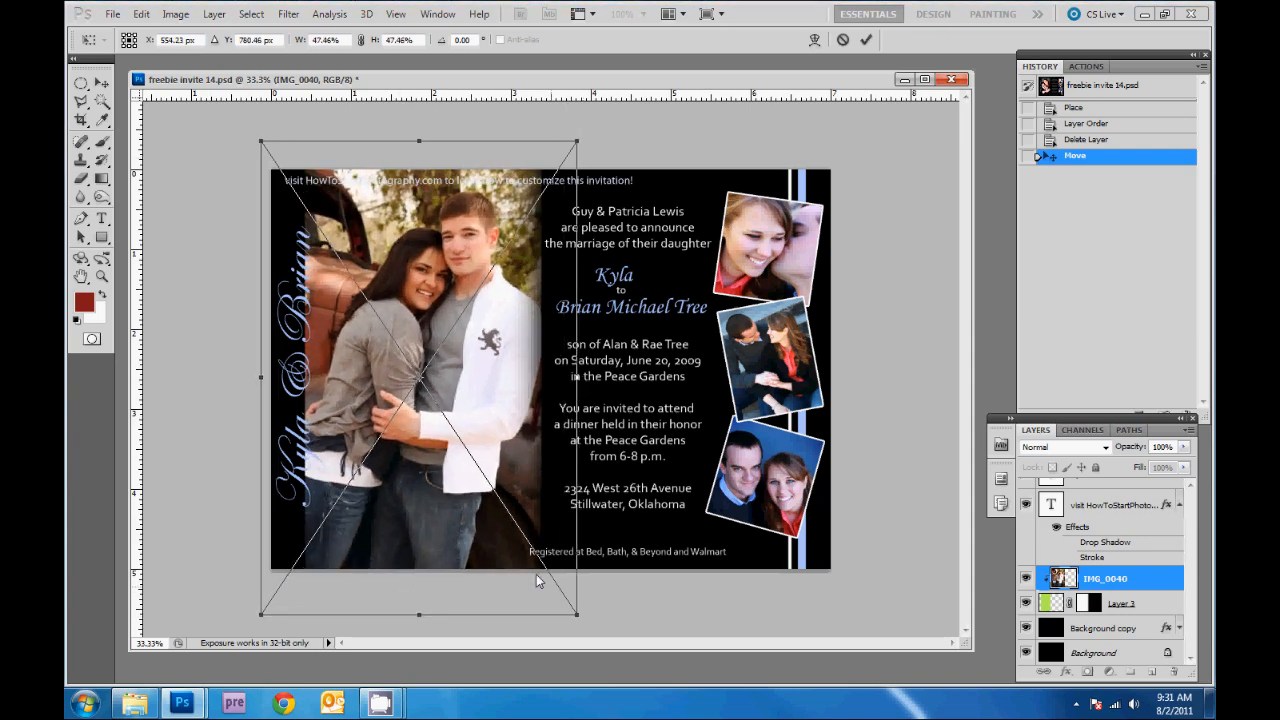
{"action": "key", "text": "Return"}
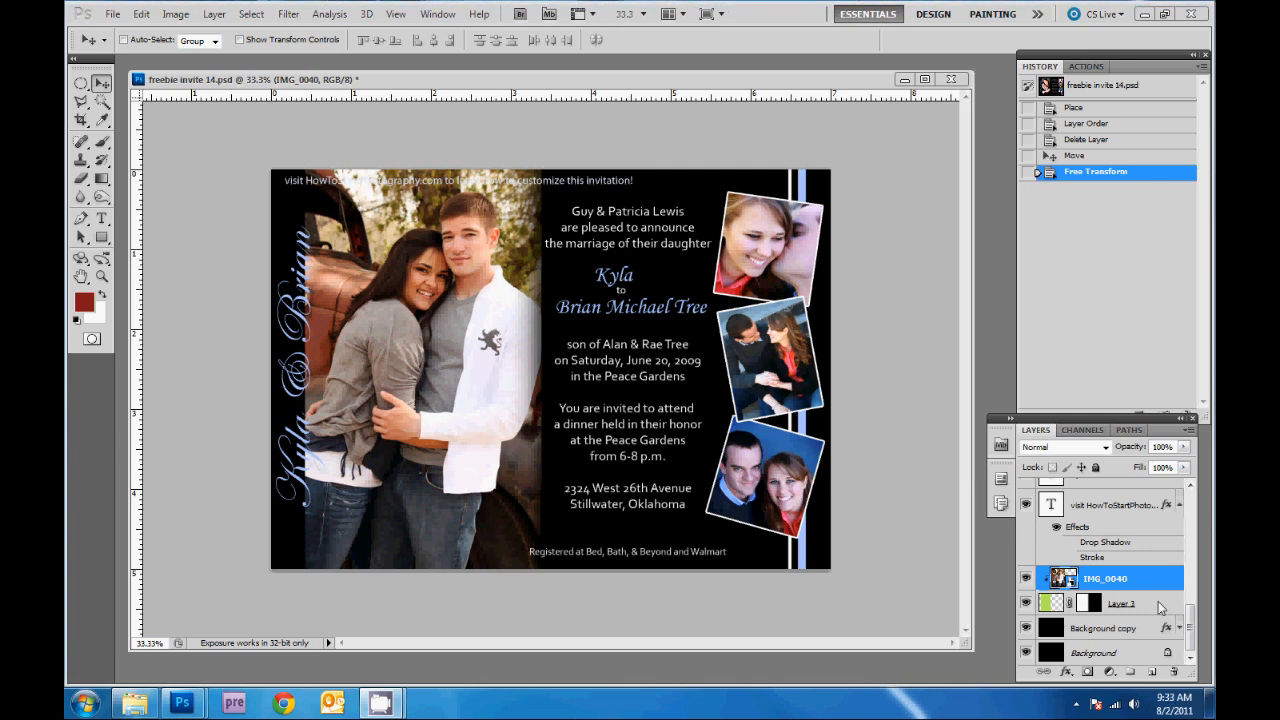
- Select Layer 3 and target its mask so the IMG_0042 photo lands just above it
{"action": "left_click", "coordinate": [1125, 605]}
{"action": "left_click", "coordinate": [1087, 610]}
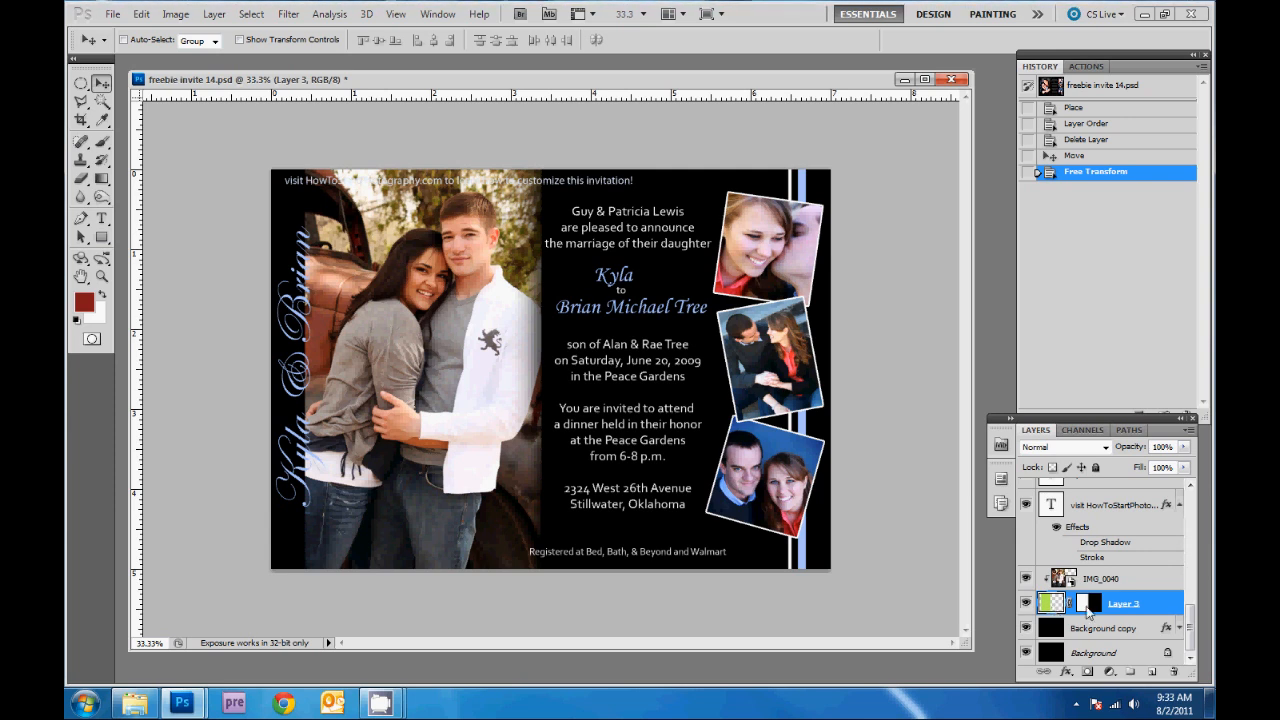
{"action": "left_click", "coordinate": [1087, 610]}
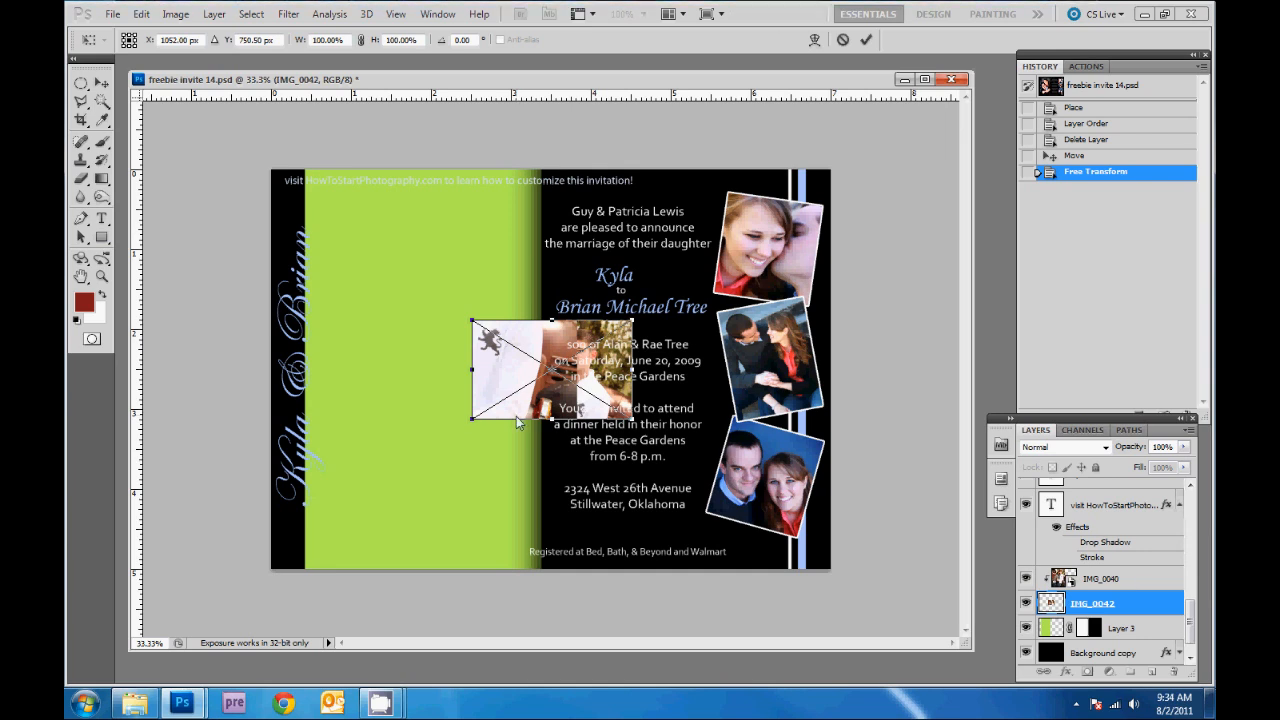
- Commit IMG_0042, raise its layer, delete old Layer 16, and move the photo into the lower-right frame
{"action": "key", "text": "Return"}
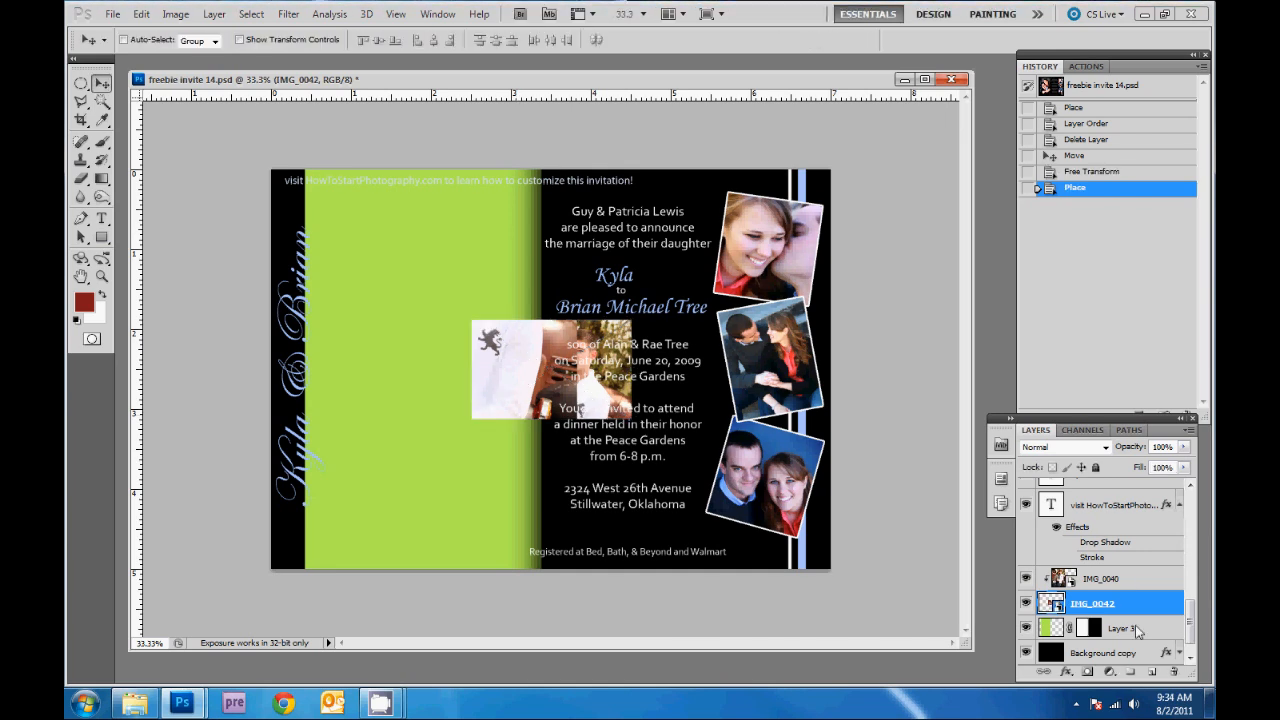
{"action": "left_click_drag", "start_coordinate": [1145, 606], "coordinate": [1143, 556]}
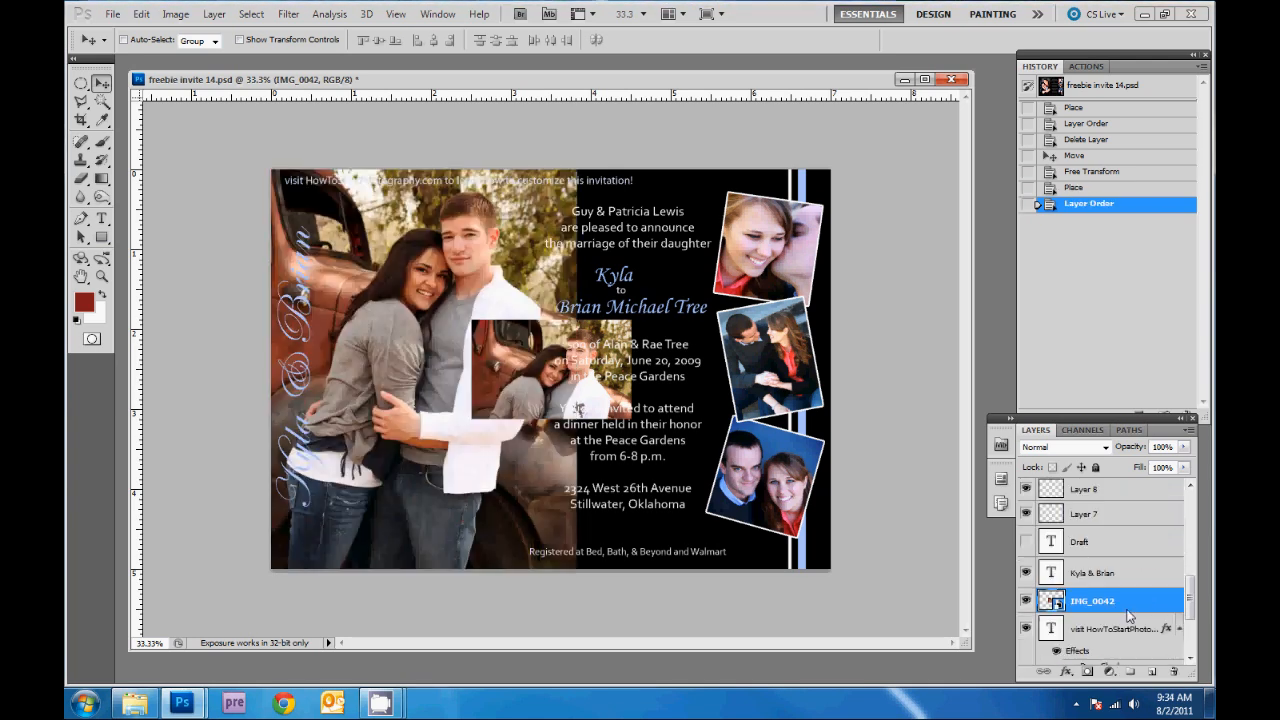
{"action": "left_click_drag", "start_coordinate": [1128, 616], "coordinate": [1134, 532]}
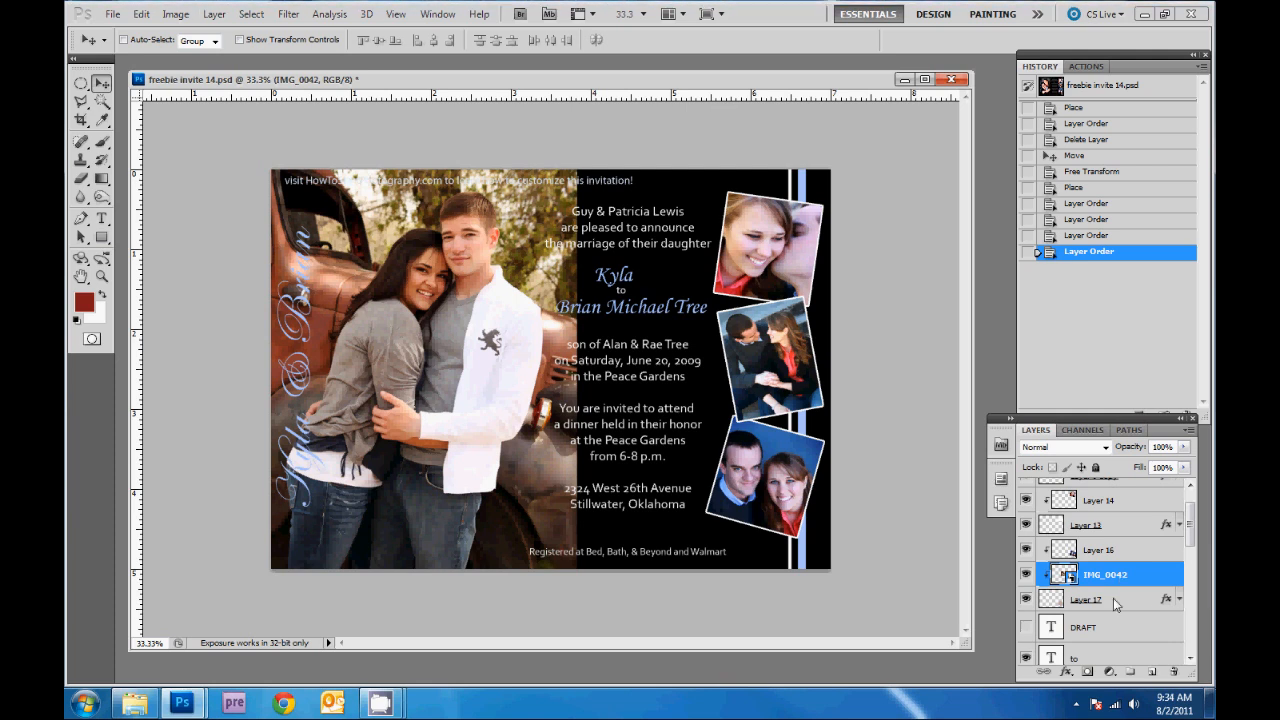
{"action": "left_click", "coordinate": [1125, 550]}
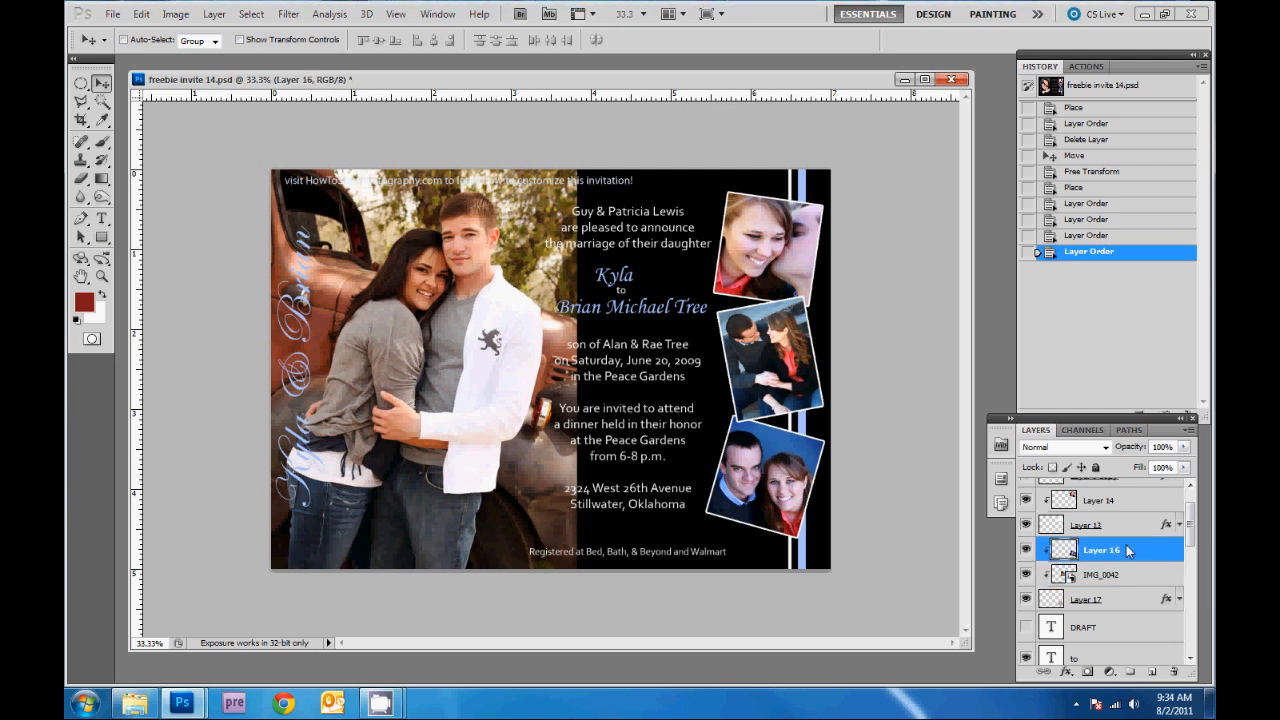
{"action": "key", "text": "Delete"}
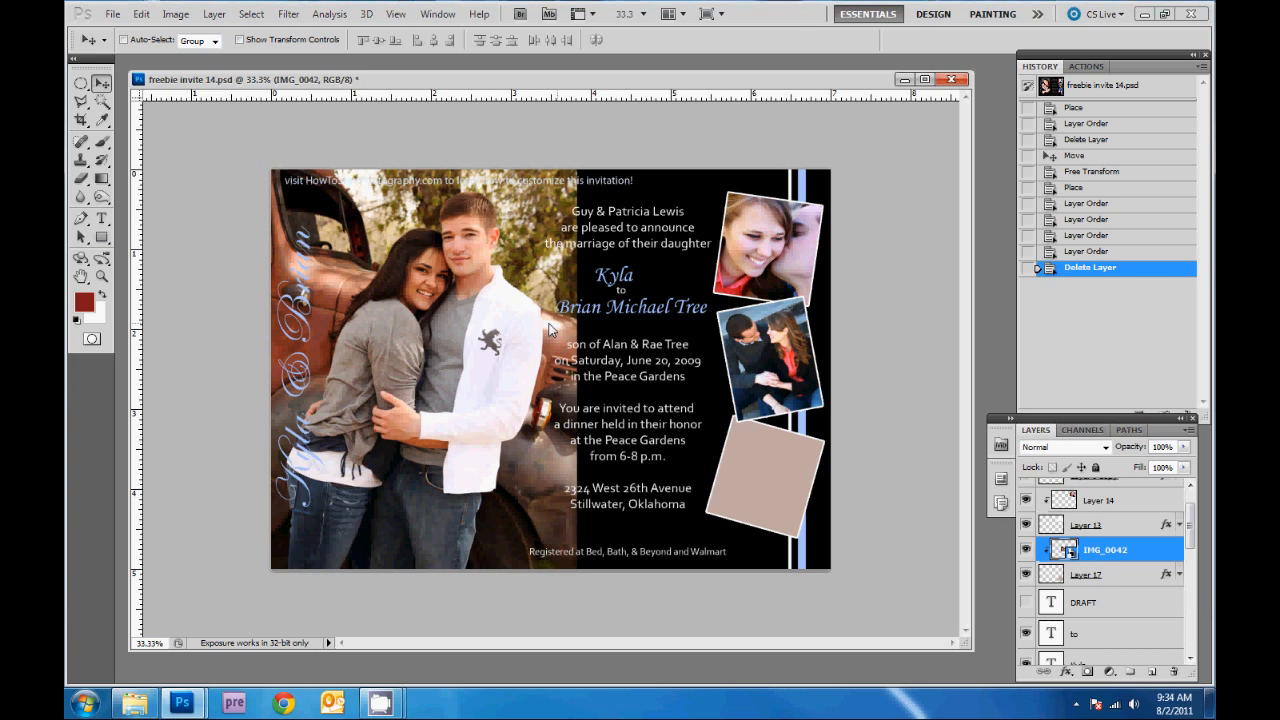
{"action": "left_click_drag", "start_coordinate": [530, 388], "coordinate": [750, 483]}
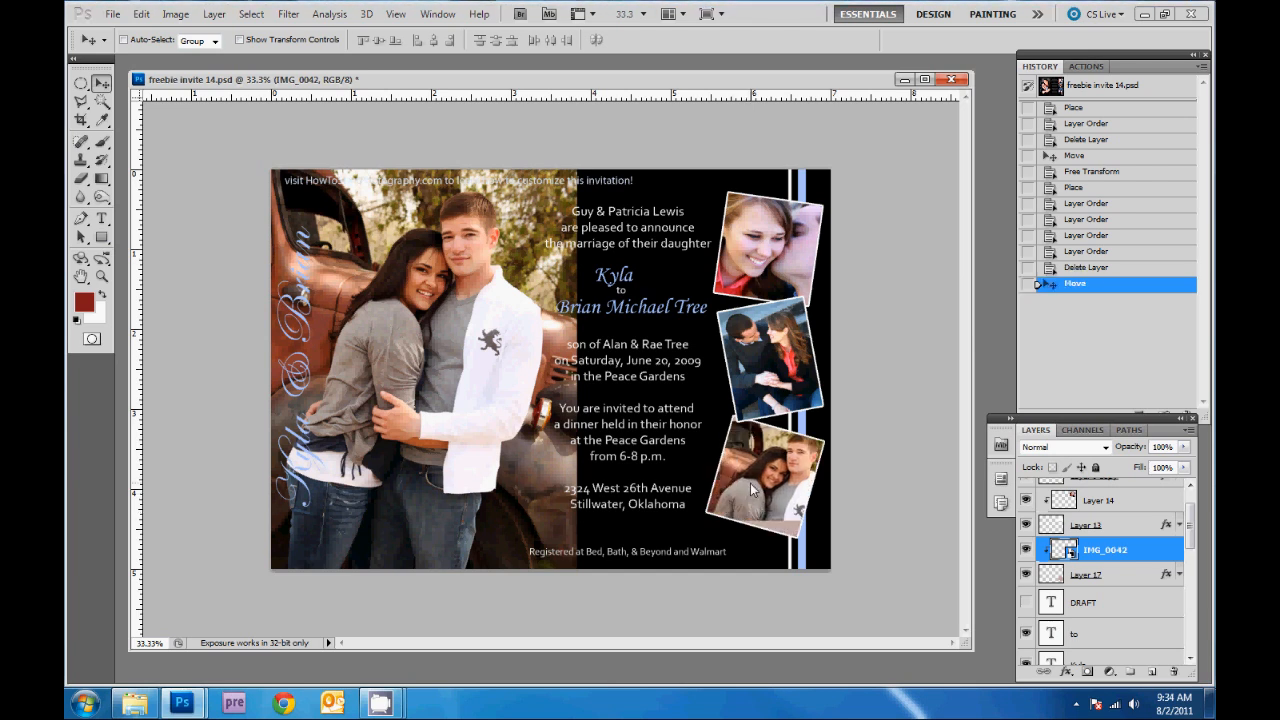
- Rotate and nudge IMG_0042 to match the tilted bottom-right frame, then bring in IMG_0126
{"action": "key", "text": "ctrl+t"}
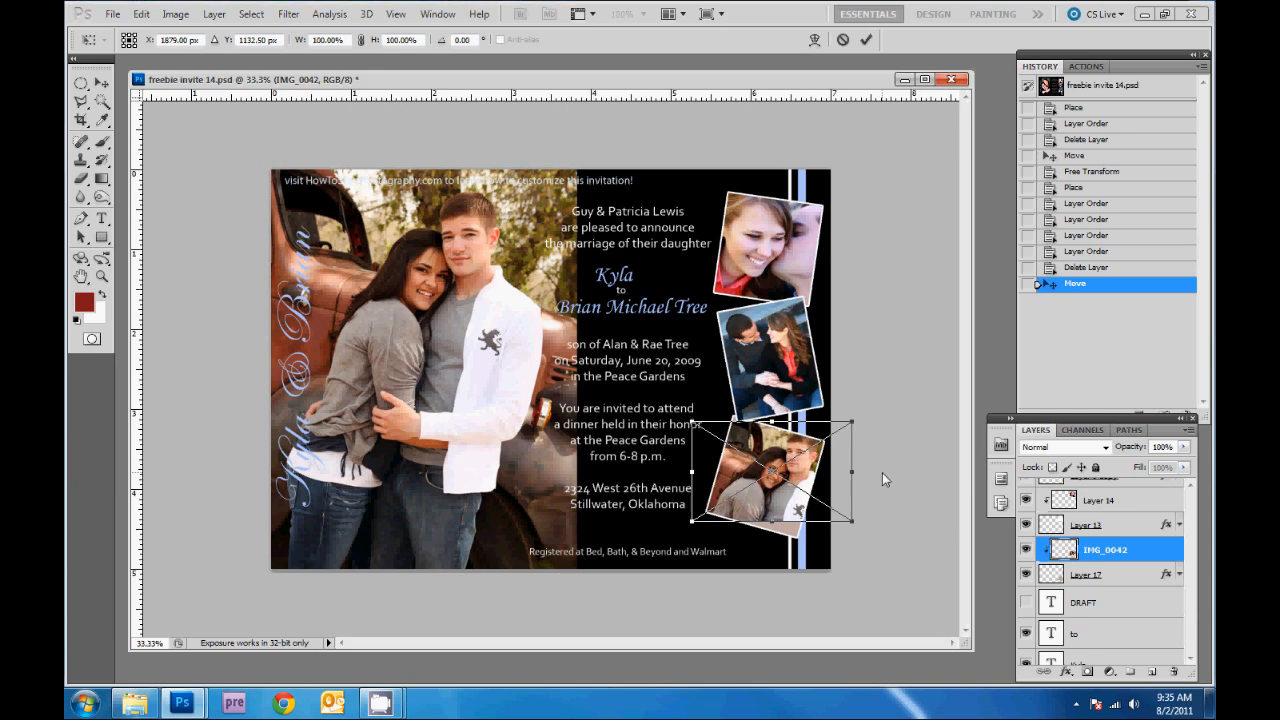
{"action": "left_click_drag", "start_coordinate": [882, 472], "coordinate": [877, 509]}
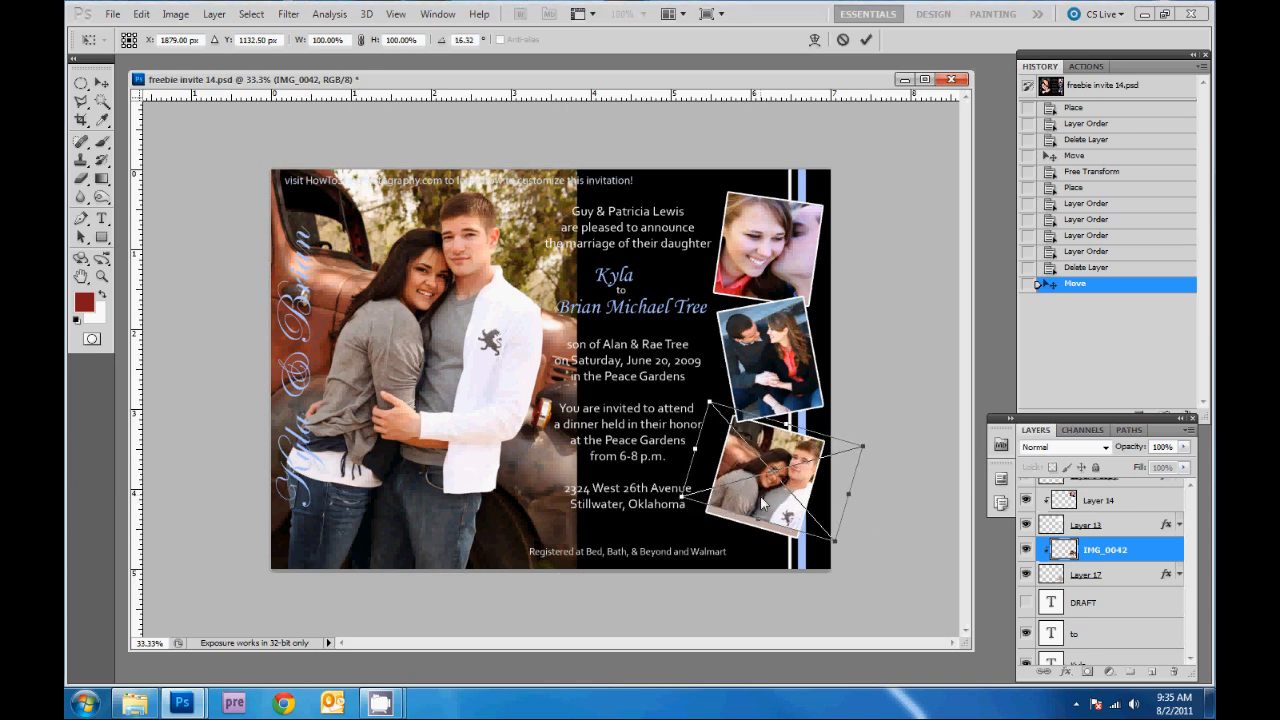
{"action": "left_click_drag", "start_coordinate": [761, 501], "coordinate": [758, 512]}
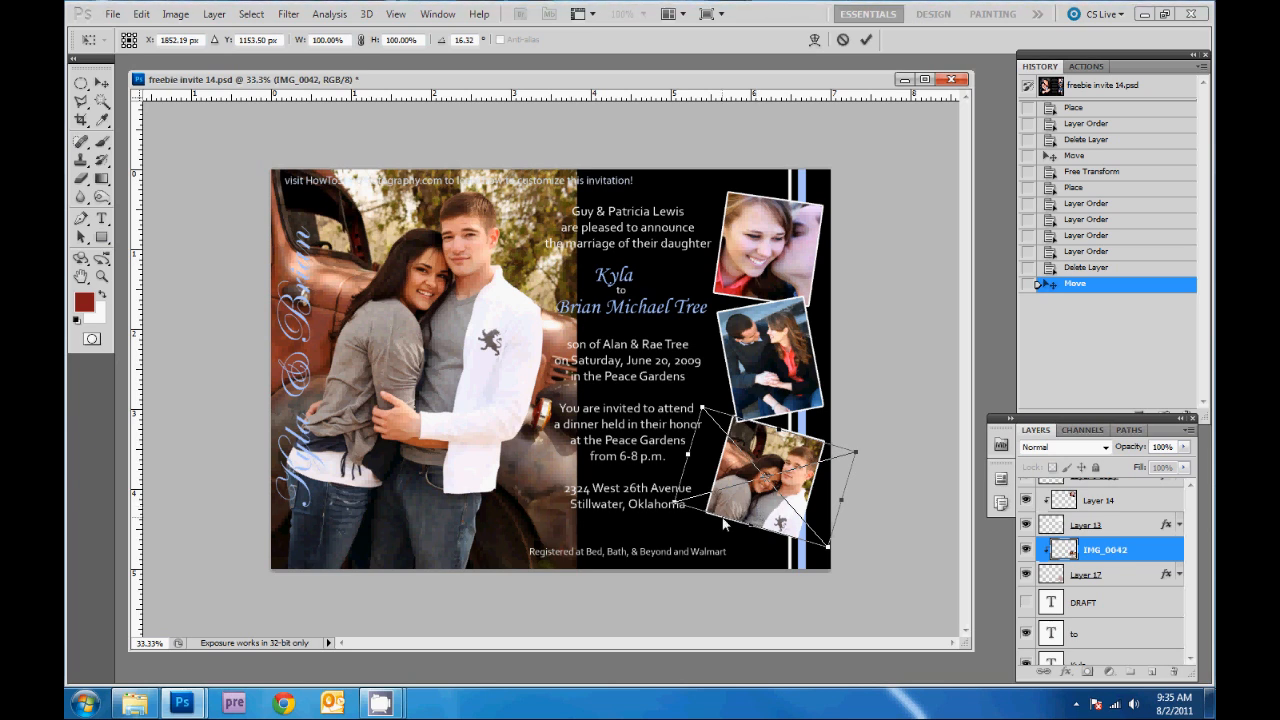
{"action": "key", "text": "Left"}
{"action": "key", "text": "Left"}
{"action": "key", "text": "Left"}
{"action": "key", "text": "Left"}
{"action": "key", "text": "Left"}
{"action": "key", "text": "Left"}
{"action": "key", "text": "Left"}
{"action": "key", "text": "Left"}
{"action": "key", "text": "Left"}
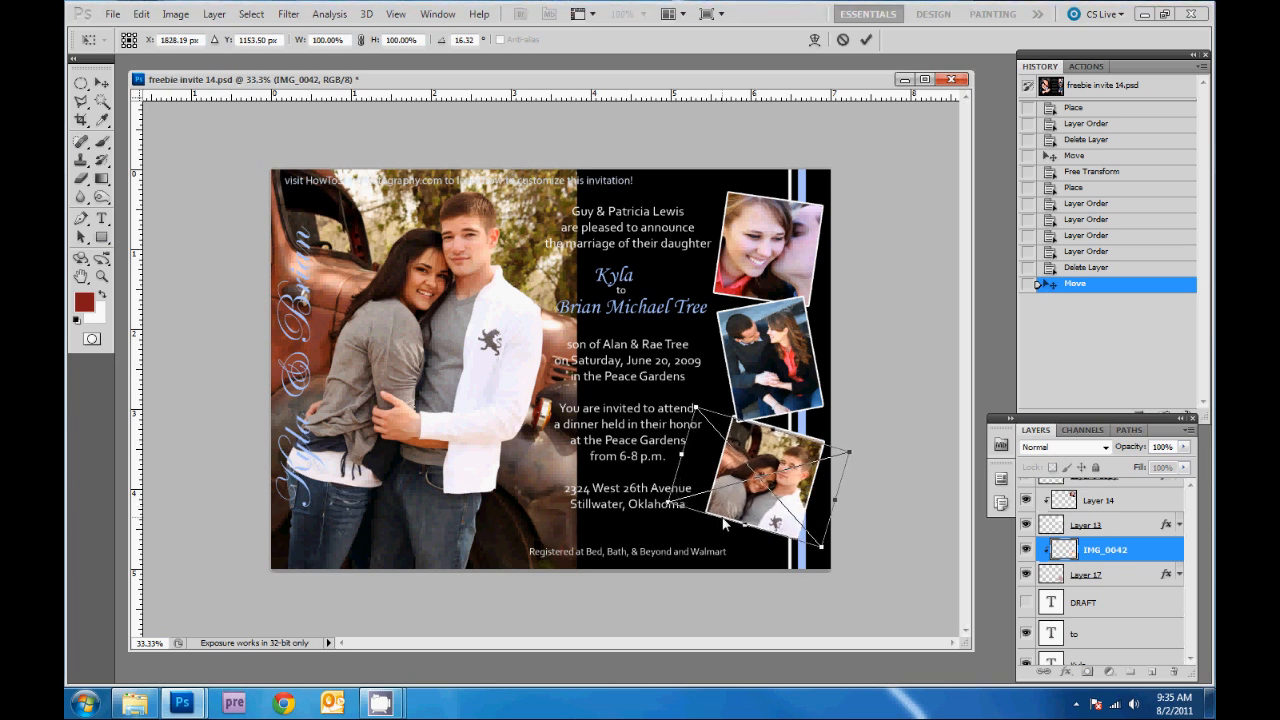
{"action": "key", "text": "Up"}
{"action": "key", "text": "Up"}
{"action": "key", "text": "Up"}
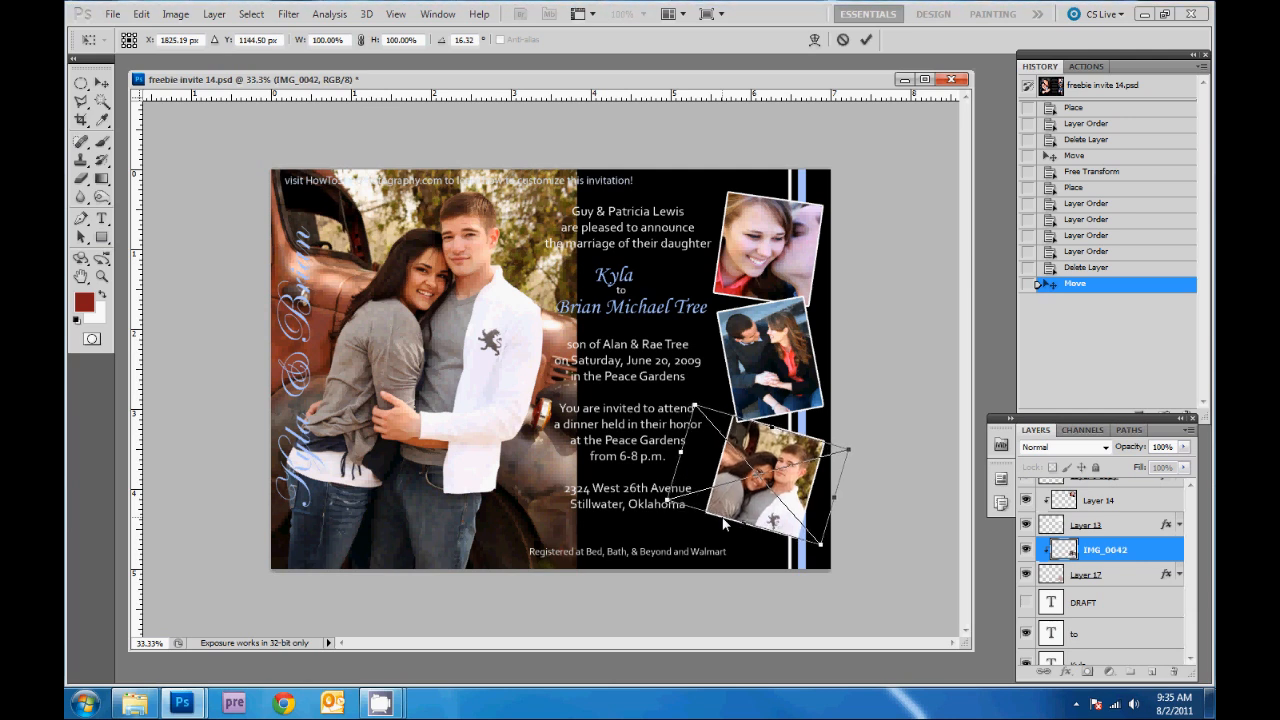
{"action": "key", "text": "Return"}
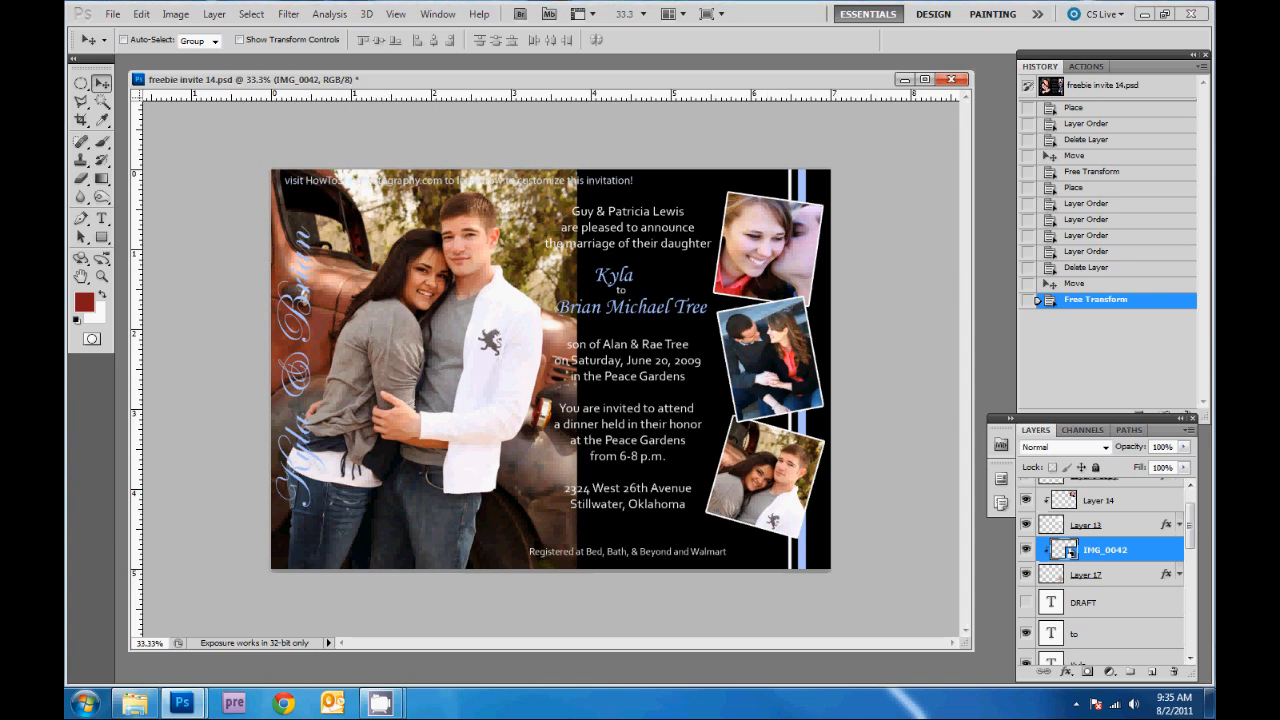
{"action": "left_click_drag", "start_coordinate": [1214, 140], "coordinate": [574, 378]}
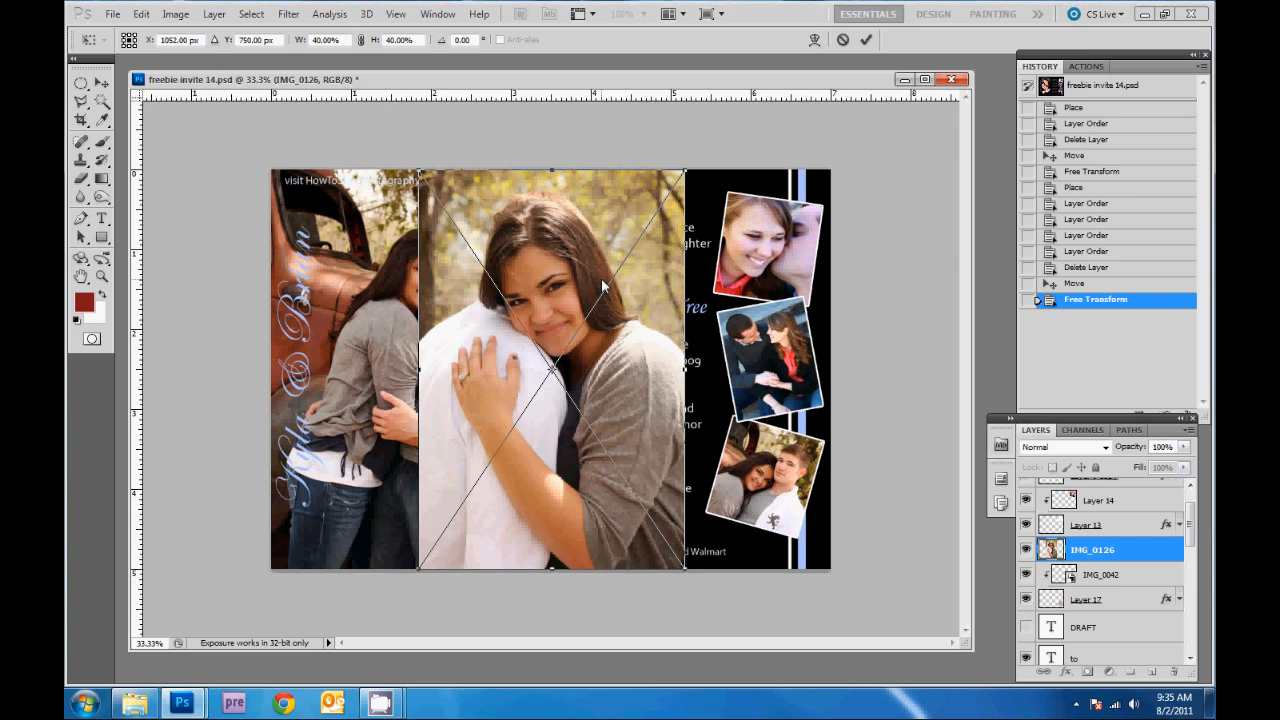
- Shrink IMG_0126 to about 13.5%, tilt it -10.6°, and fit it over the middle-right frame
{"action": "left_click_drag", "start_coordinate": [686, 177], "coordinate": [571, 367]}
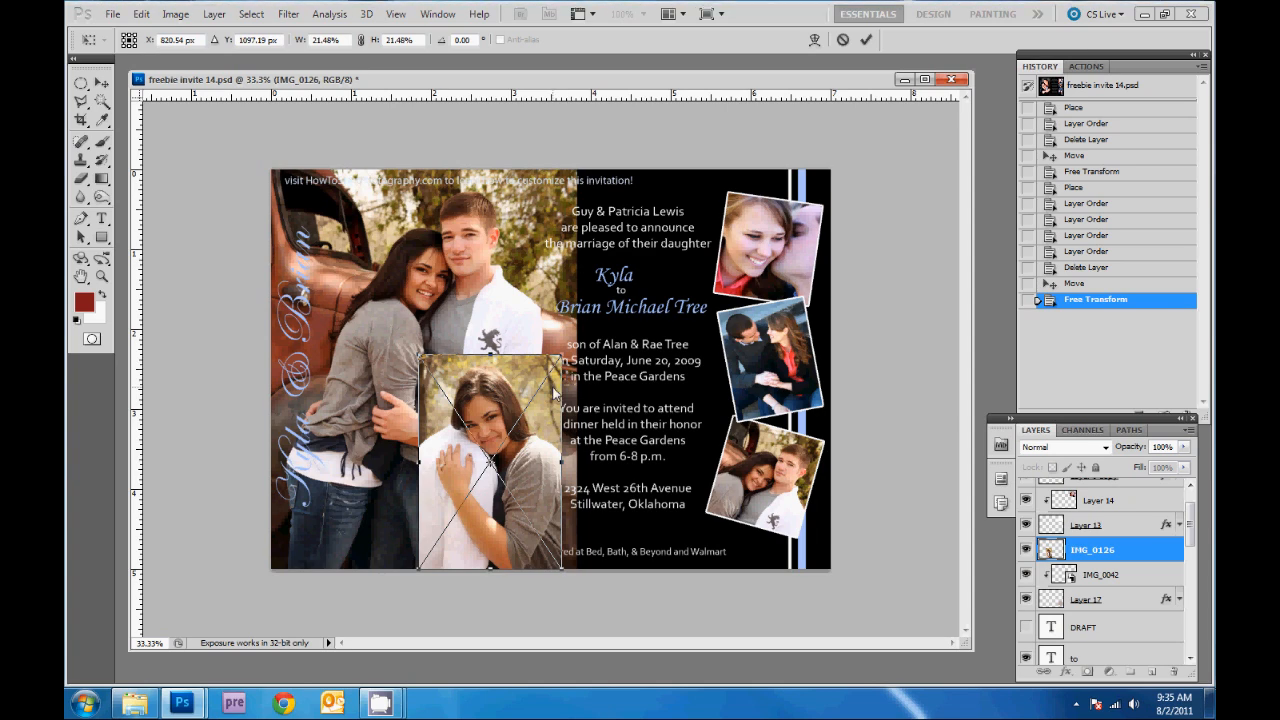
{"action": "left_click_drag", "start_coordinate": [498, 405], "coordinate": [773, 332]}
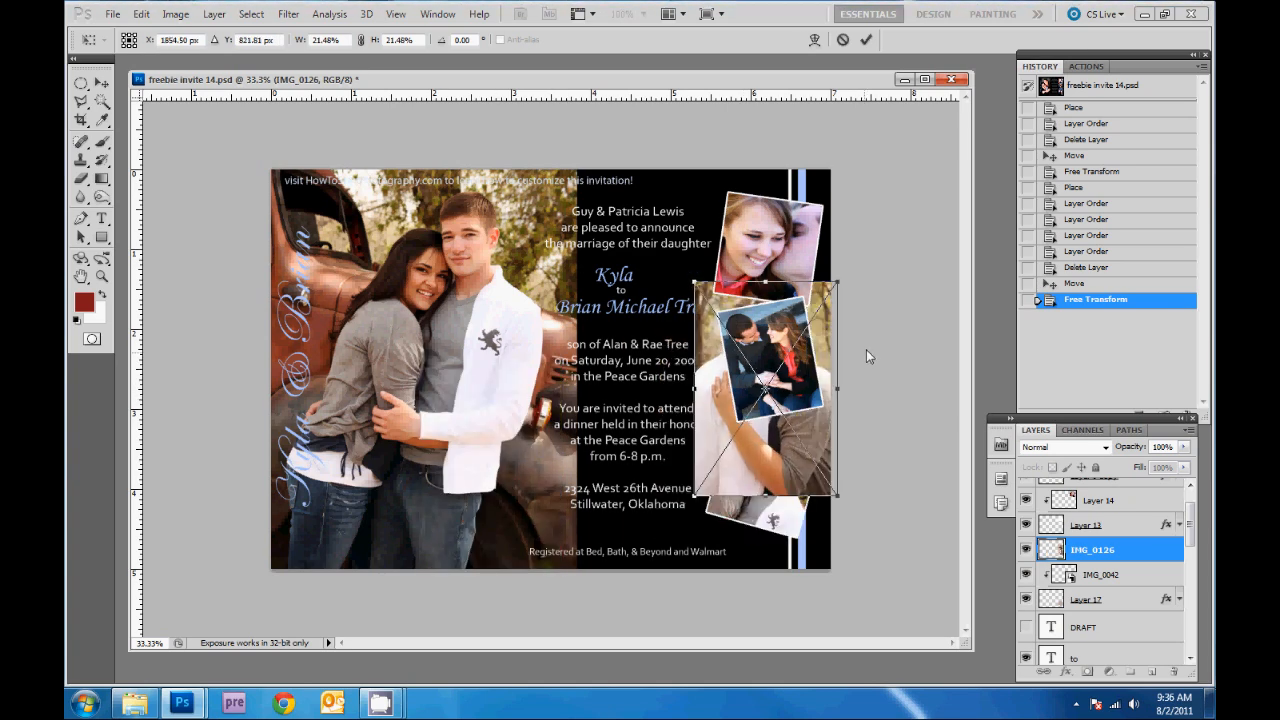
{"action": "left_click_drag", "start_coordinate": [866, 349], "coordinate": [863, 331]}
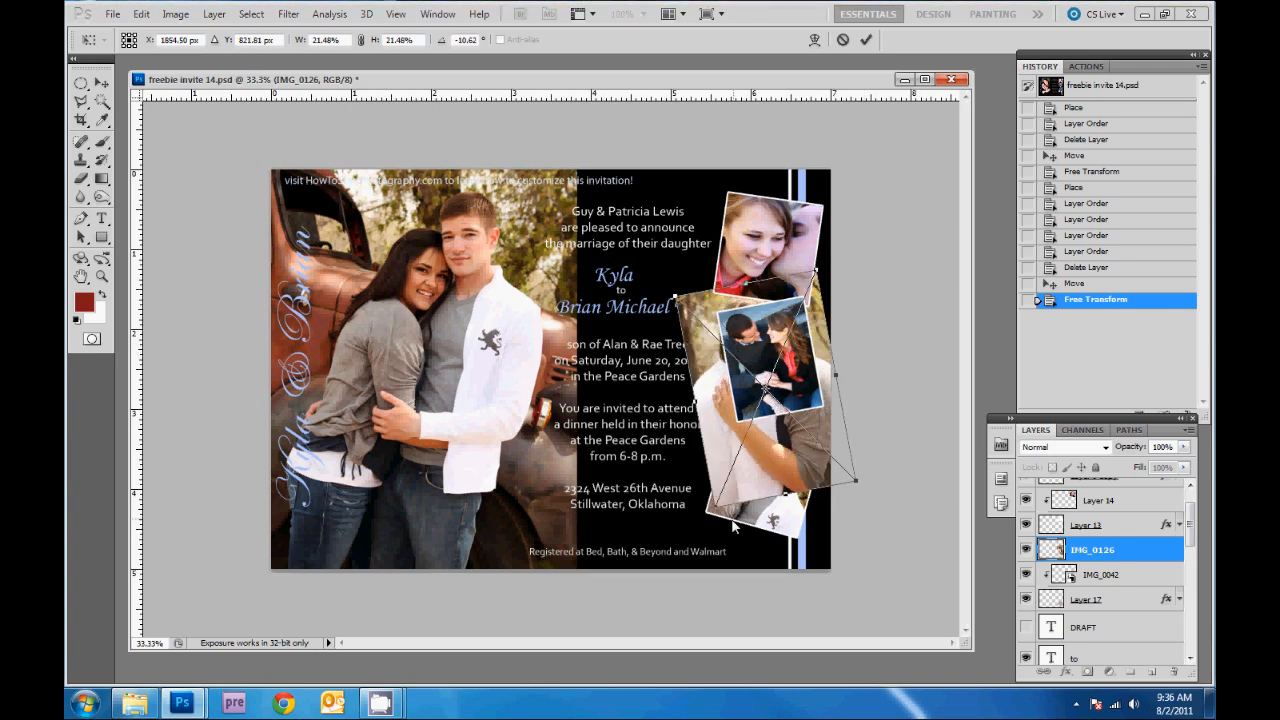
{"action": "left_click_drag", "start_coordinate": [733, 526], "coordinate": [737, 449]}
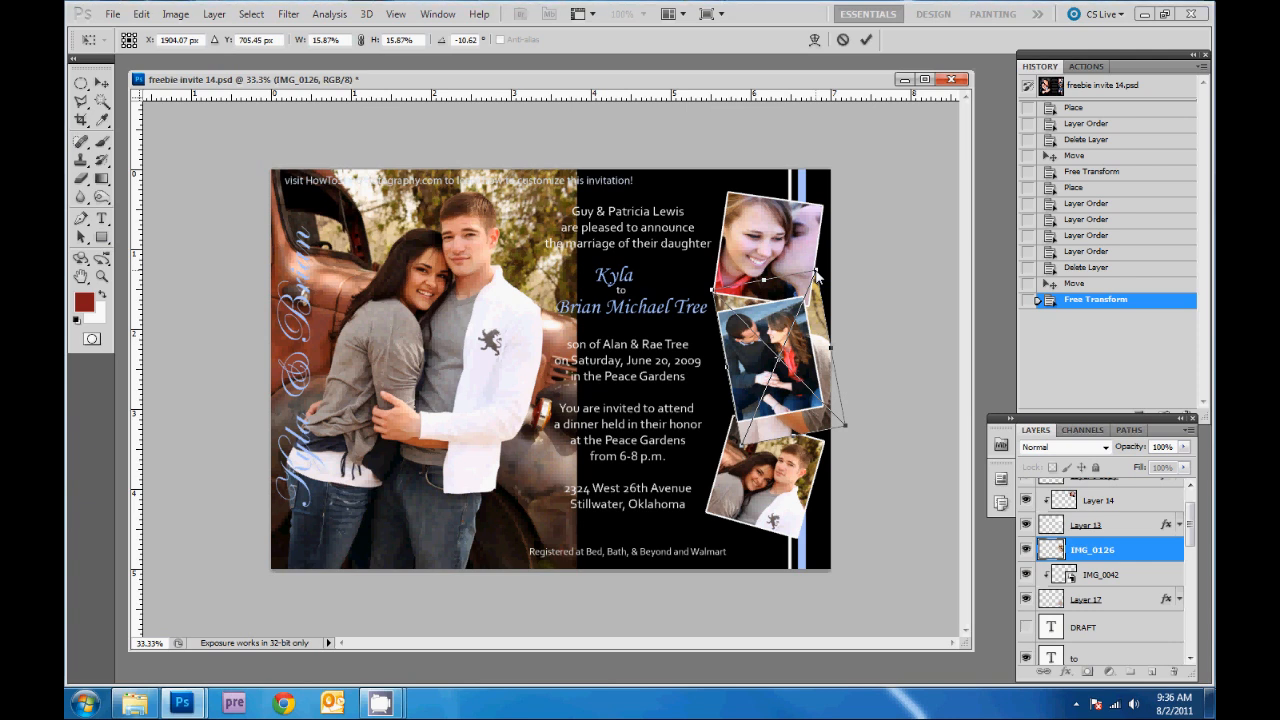
{"action": "left_click_drag", "start_coordinate": [816, 276], "coordinate": [807, 301]}
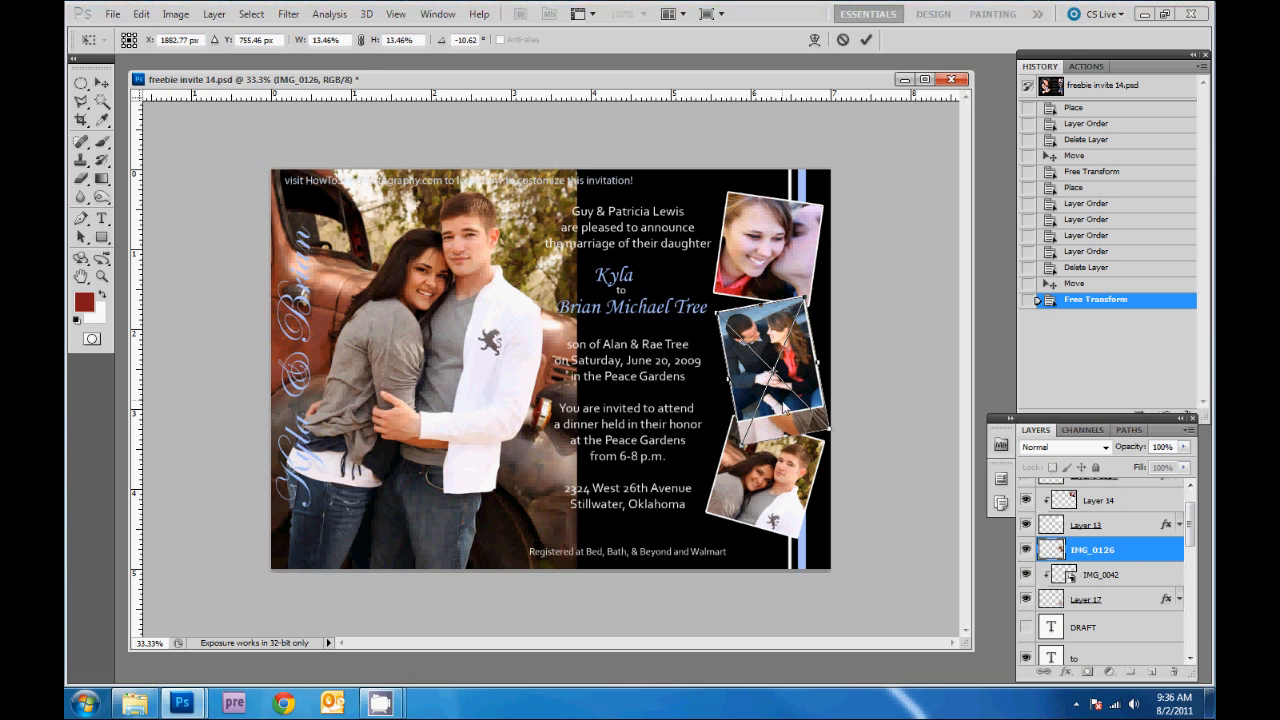
{"action": "key", "text": "Return"}
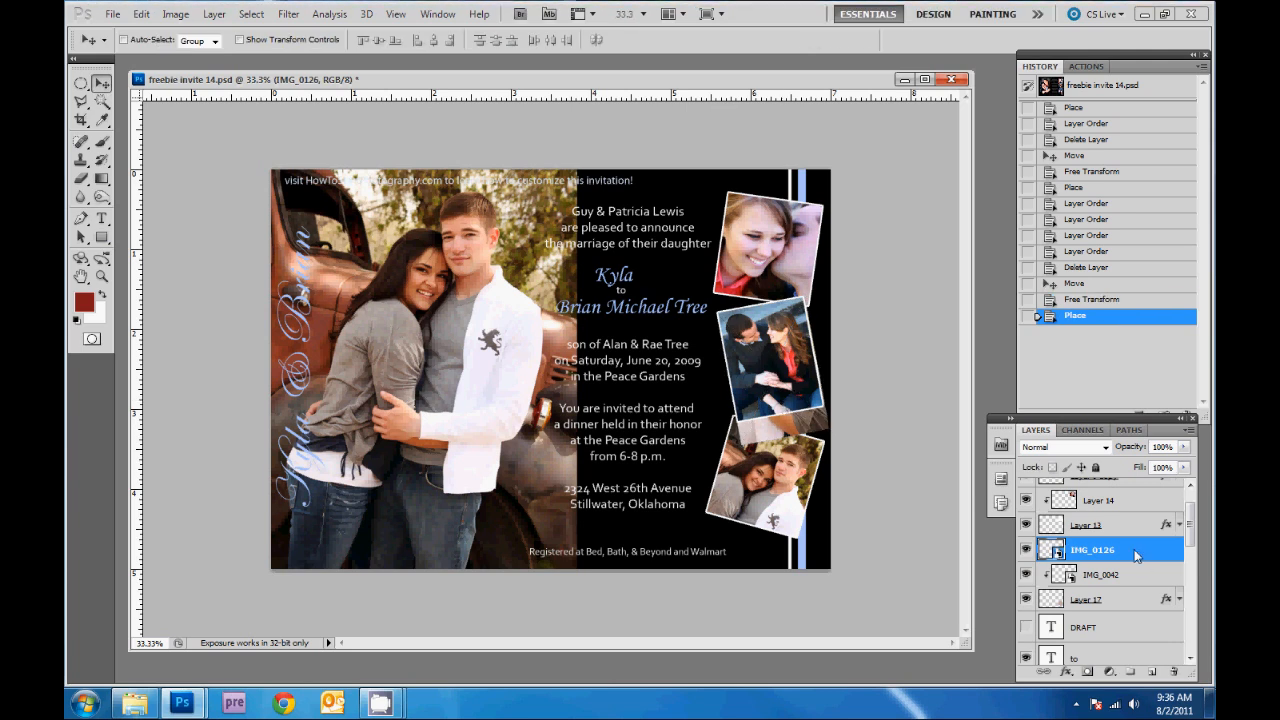
- Raise IMG_0126 above Layer 9 copy, delete sample Layer 15, and adjust the photo in the middle frame
{"action": "left_click_drag", "start_coordinate": [1136, 556], "coordinate": [1133, 488]}
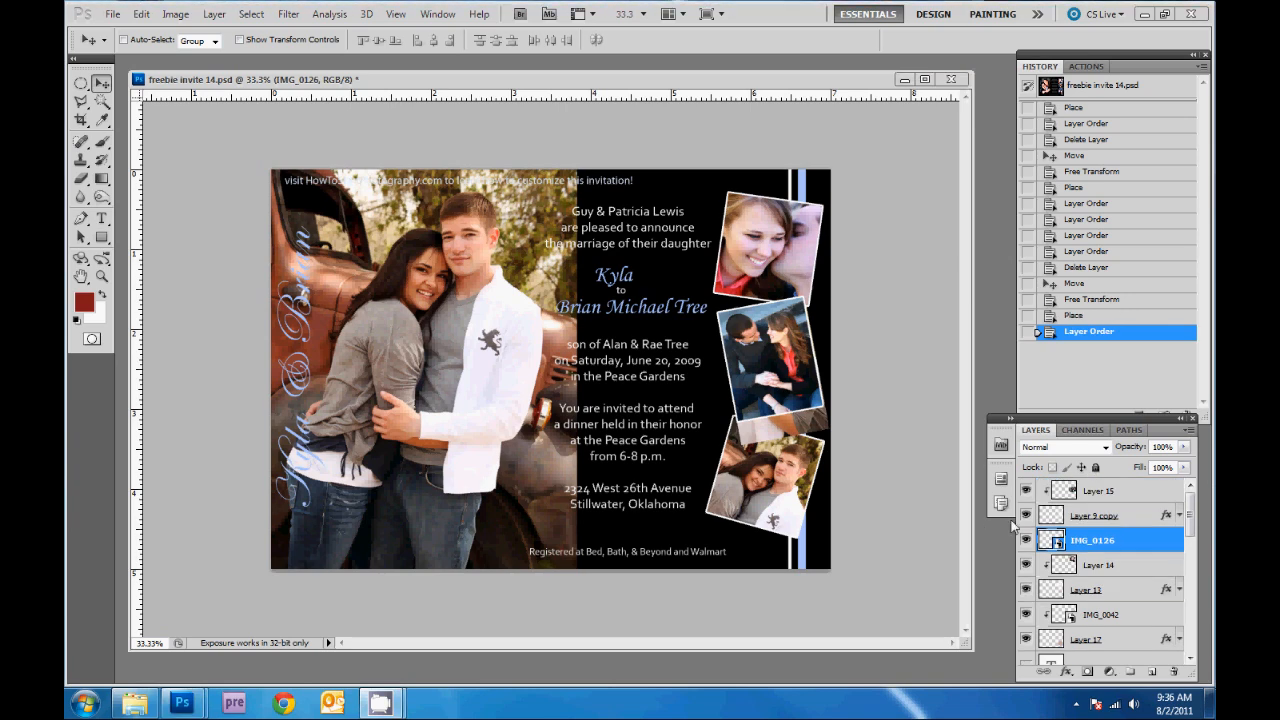
{"action": "left_click_drag", "start_coordinate": [1136, 540], "coordinate": [1133, 502]}
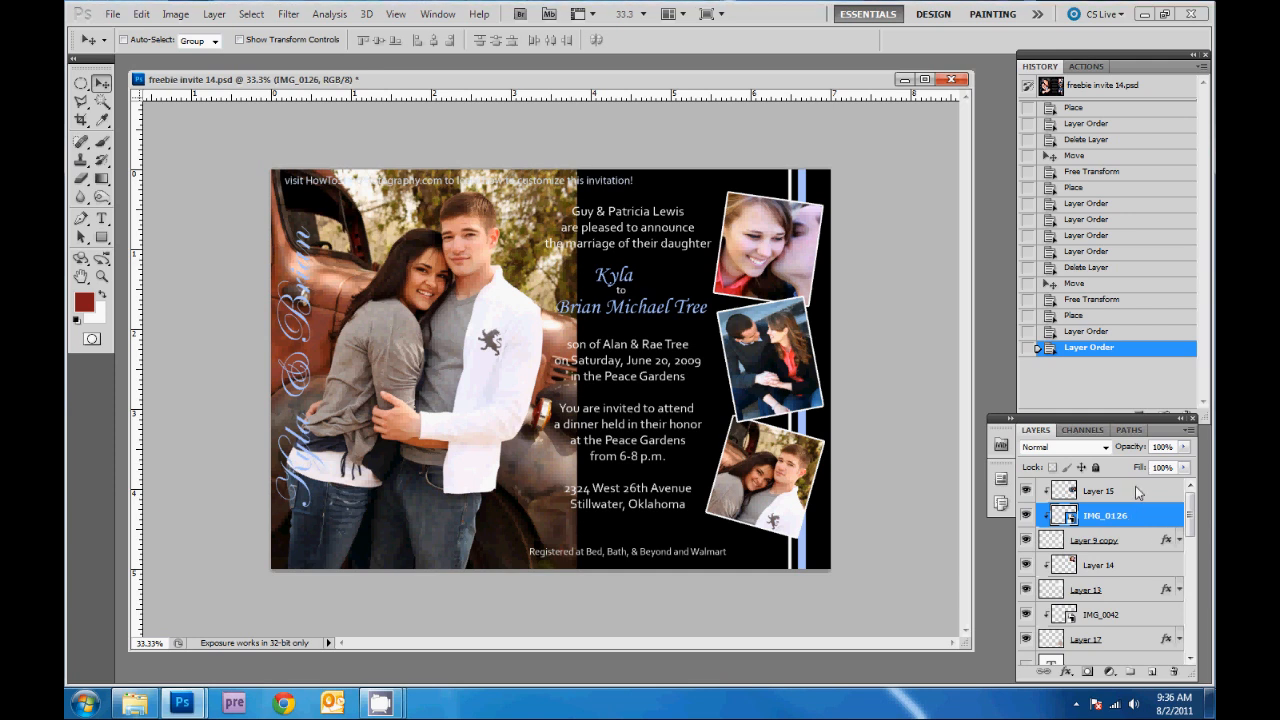
{"action": "left_click", "coordinate": [1136, 491]}
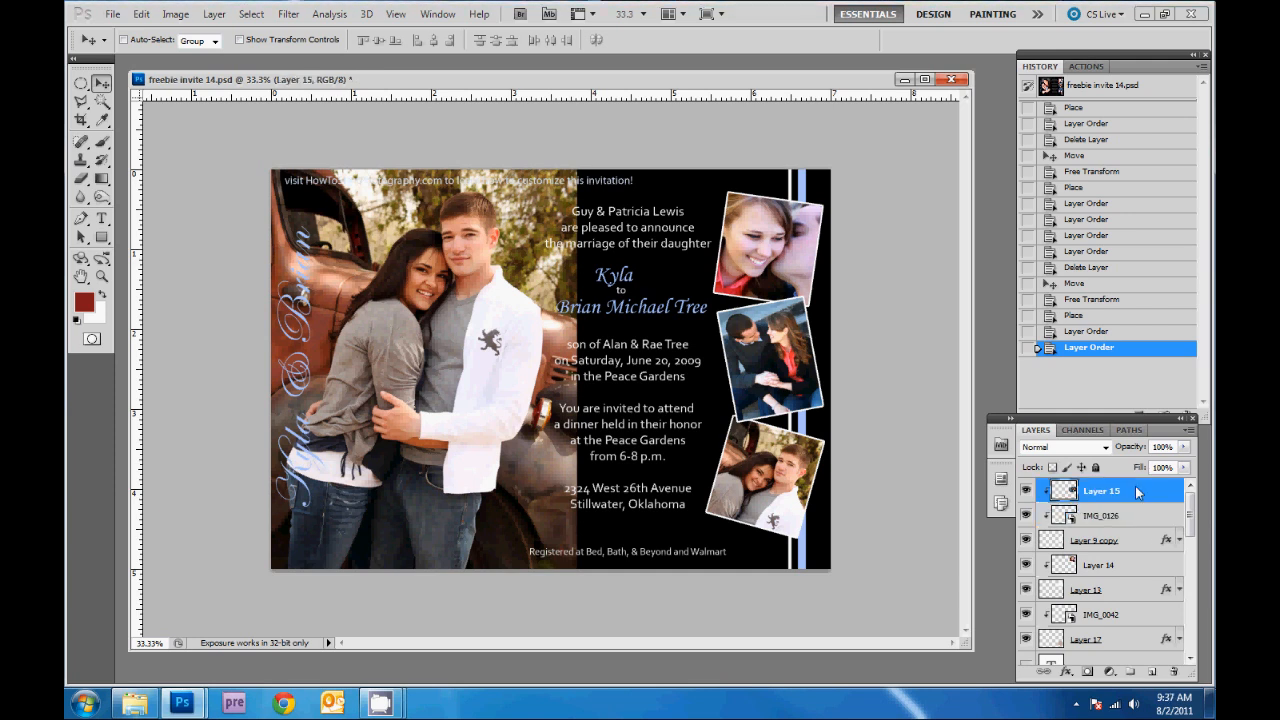
{"action": "key", "text": "Delete"}
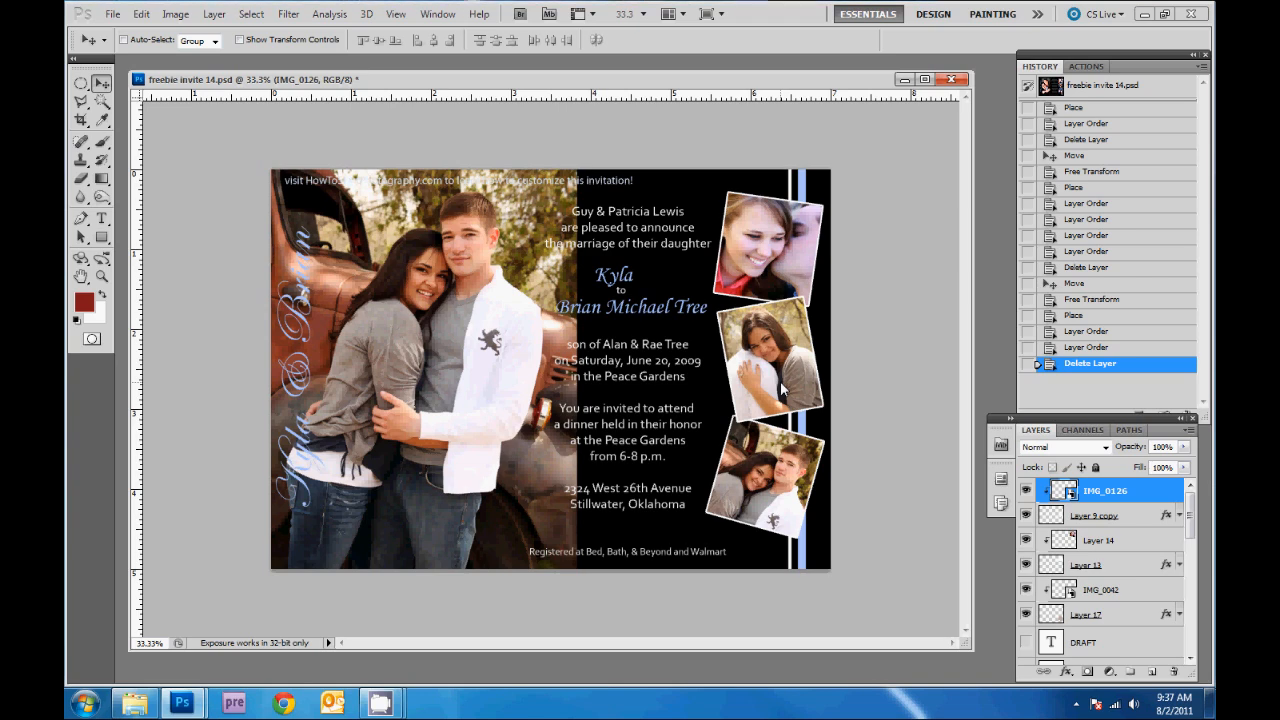
{"action": "left_click_drag", "start_coordinate": [781, 384], "coordinate": [782, 384]}
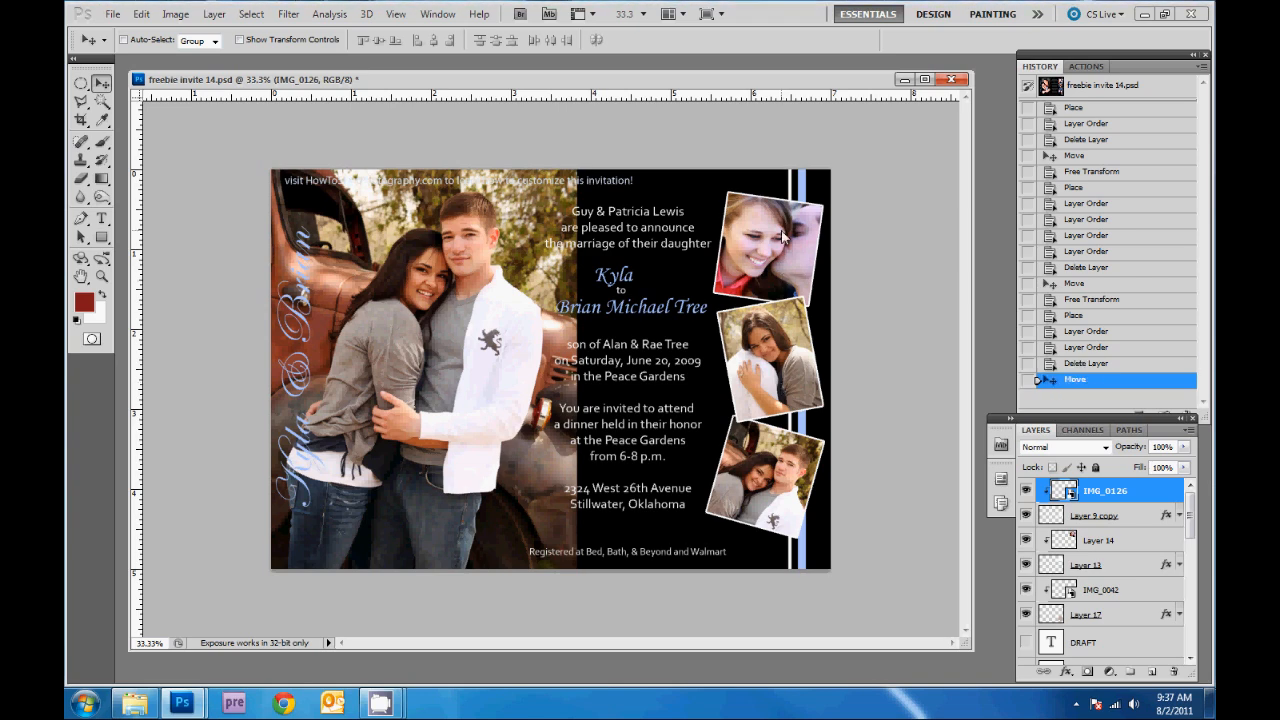
- Scale IMG_0188 to 23.81% and tilt it 8.59° over the top-right frame
{"action": "key", "text": "ctrl+t"}
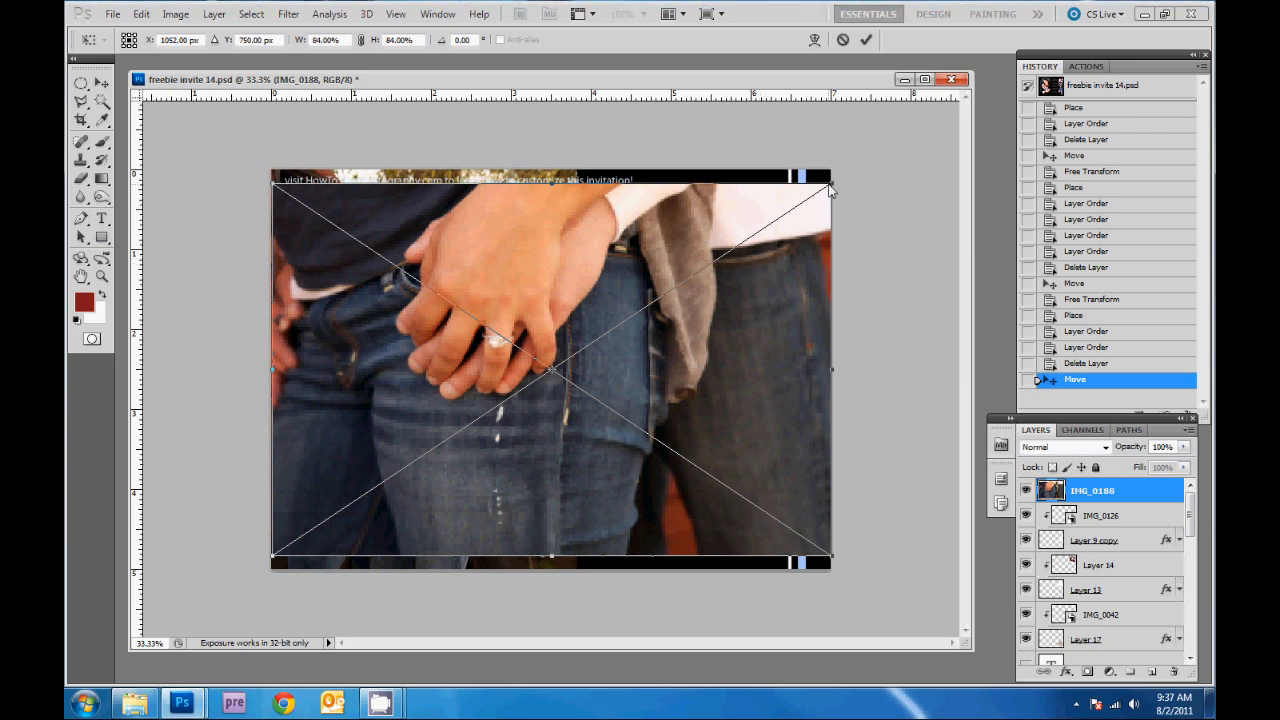
{"action": "left_click_drag", "start_coordinate": [830, 186], "coordinate": [667, 358]}
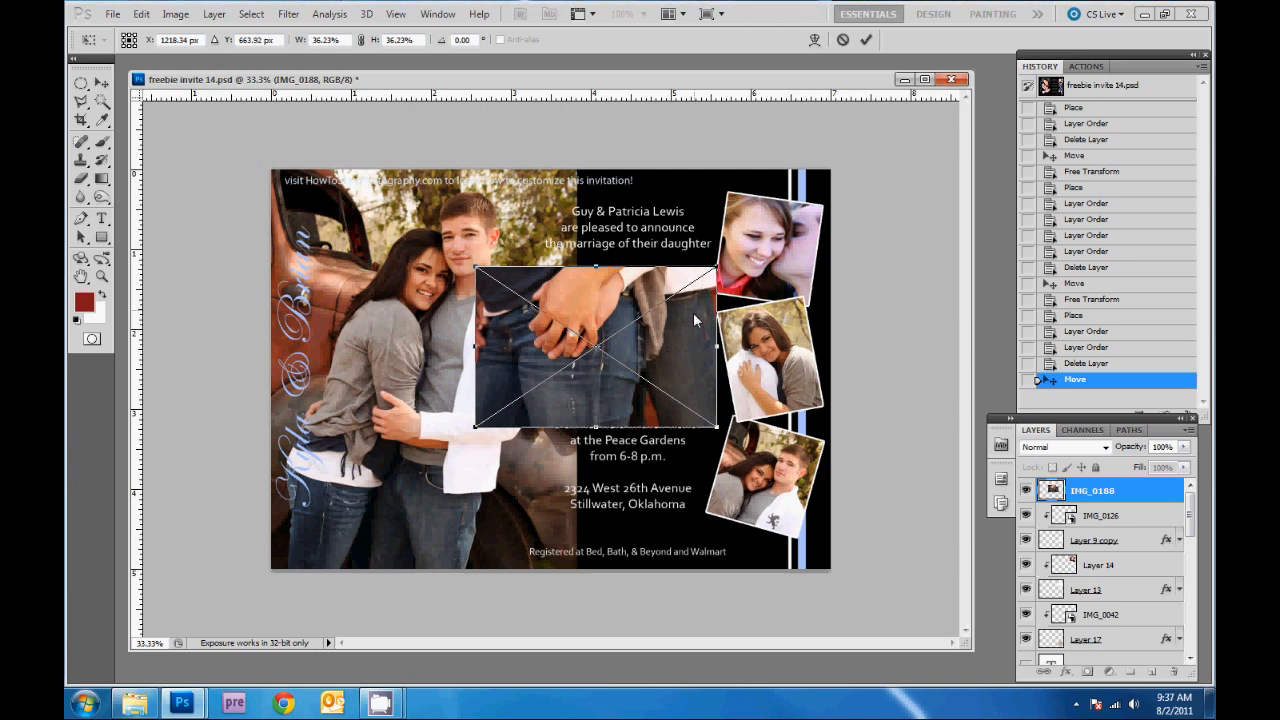
{"action": "left_click_drag", "start_coordinate": [699, 325], "coordinate": [847, 262]}
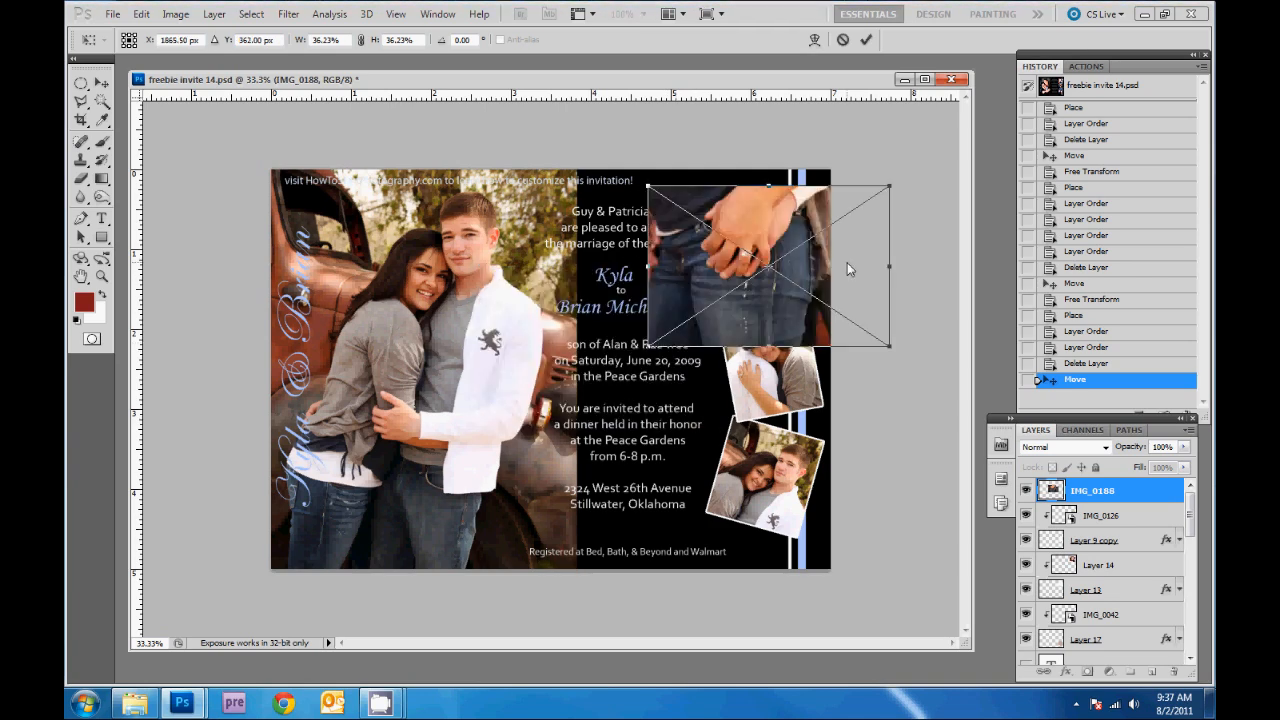
{"action": "left_click_drag", "start_coordinate": [914, 286], "coordinate": [924, 314]}
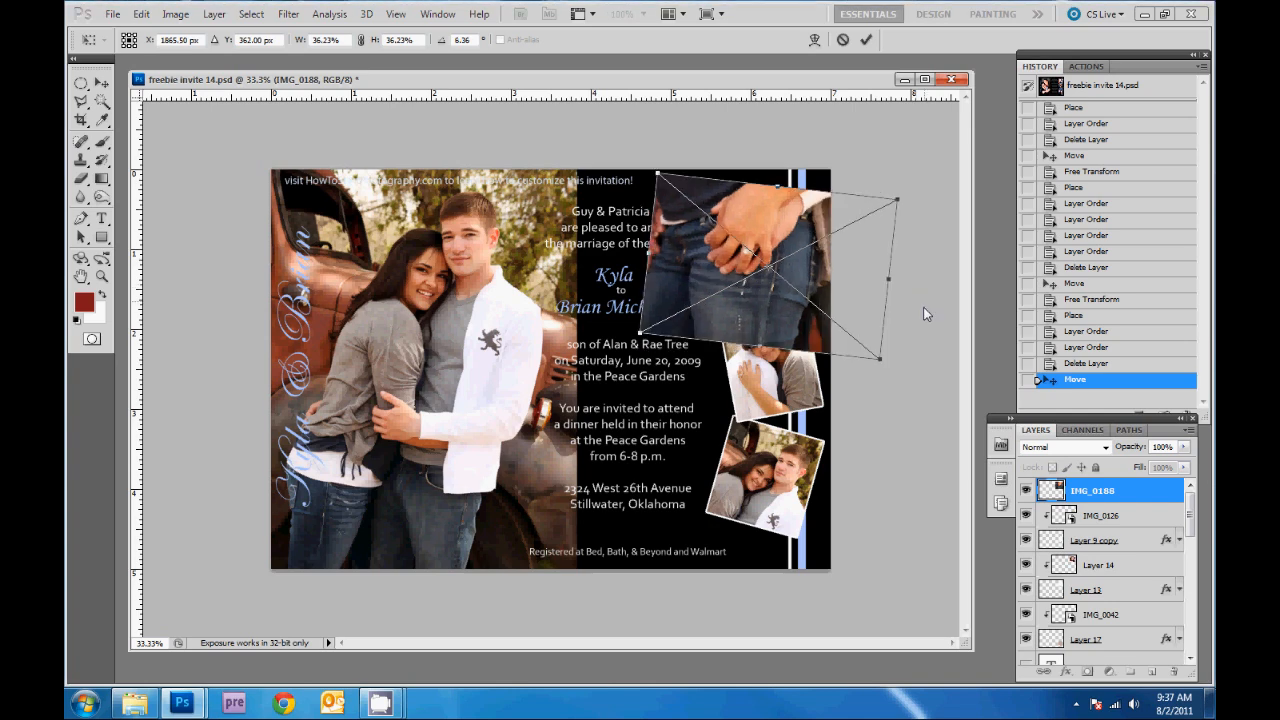
{"action": "left_click_drag", "start_coordinate": [879, 358], "coordinate": [816, 284]}
{"action": "left_click_drag", "start_coordinate": [788, 239], "coordinate": [822, 249]}
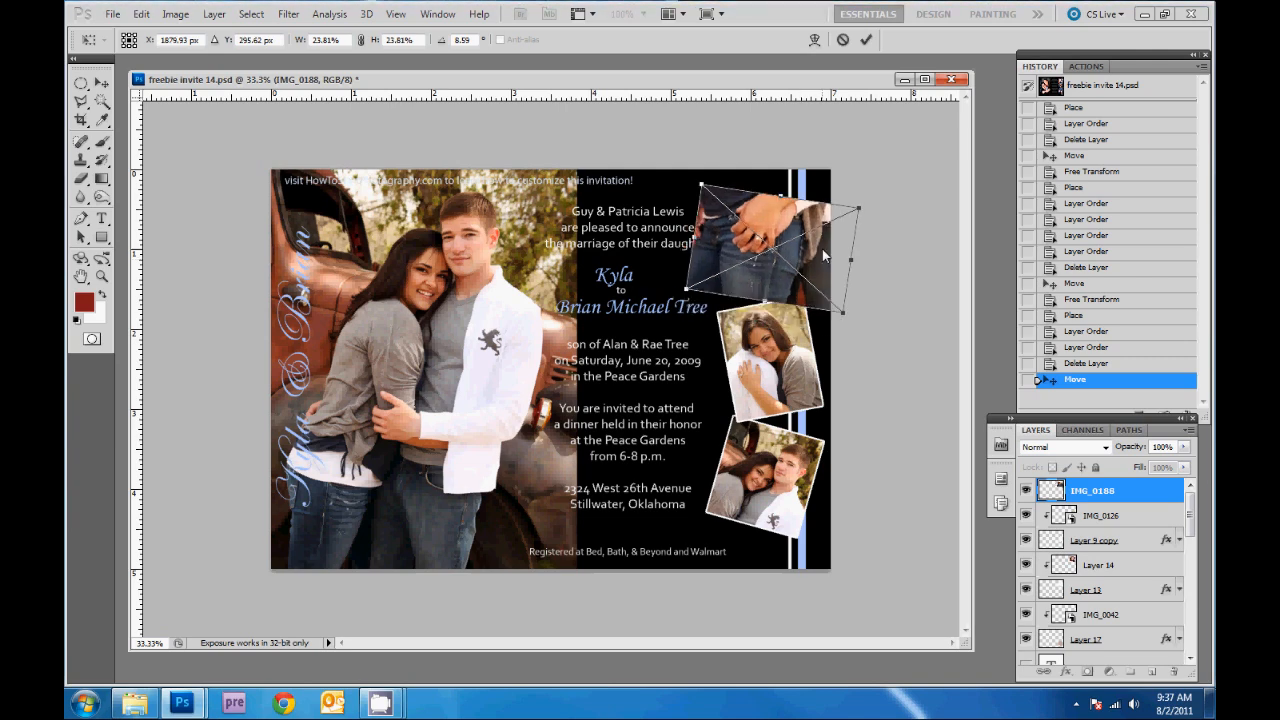
{"action": "key", "text": "Return"}
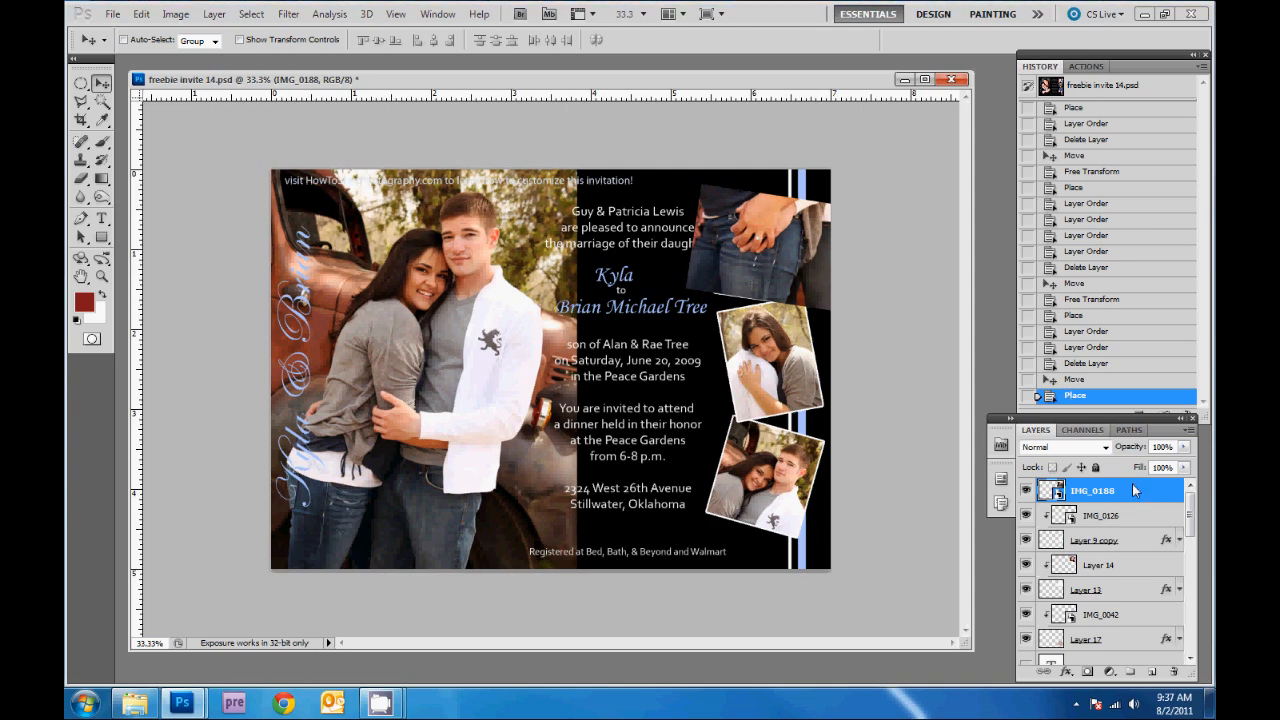
- Move IMG_0188 below Layer 14, delete that sample layer, and shift the photo down in its frame
{"action": "left_click_drag", "start_coordinate": [1134, 489], "coordinate": [1127, 583]}
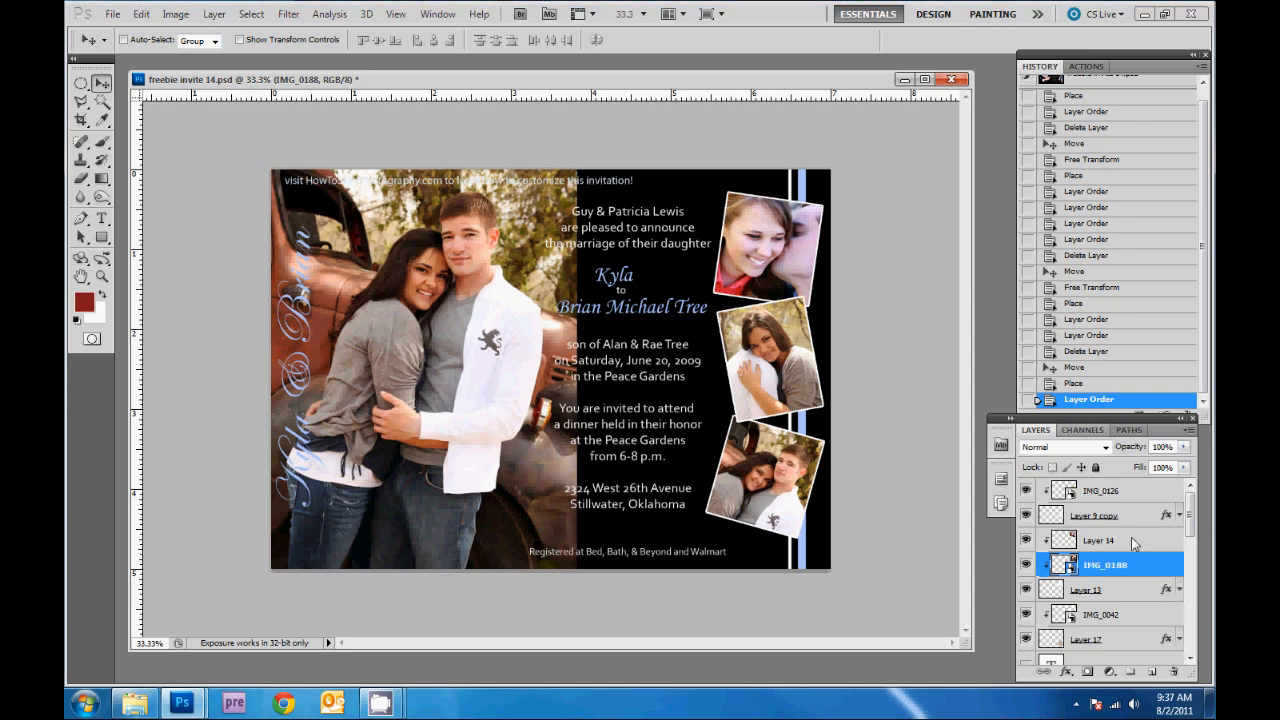
{"action": "left_click", "coordinate": [1134, 543]}
{"action": "key", "text": "Delete"}
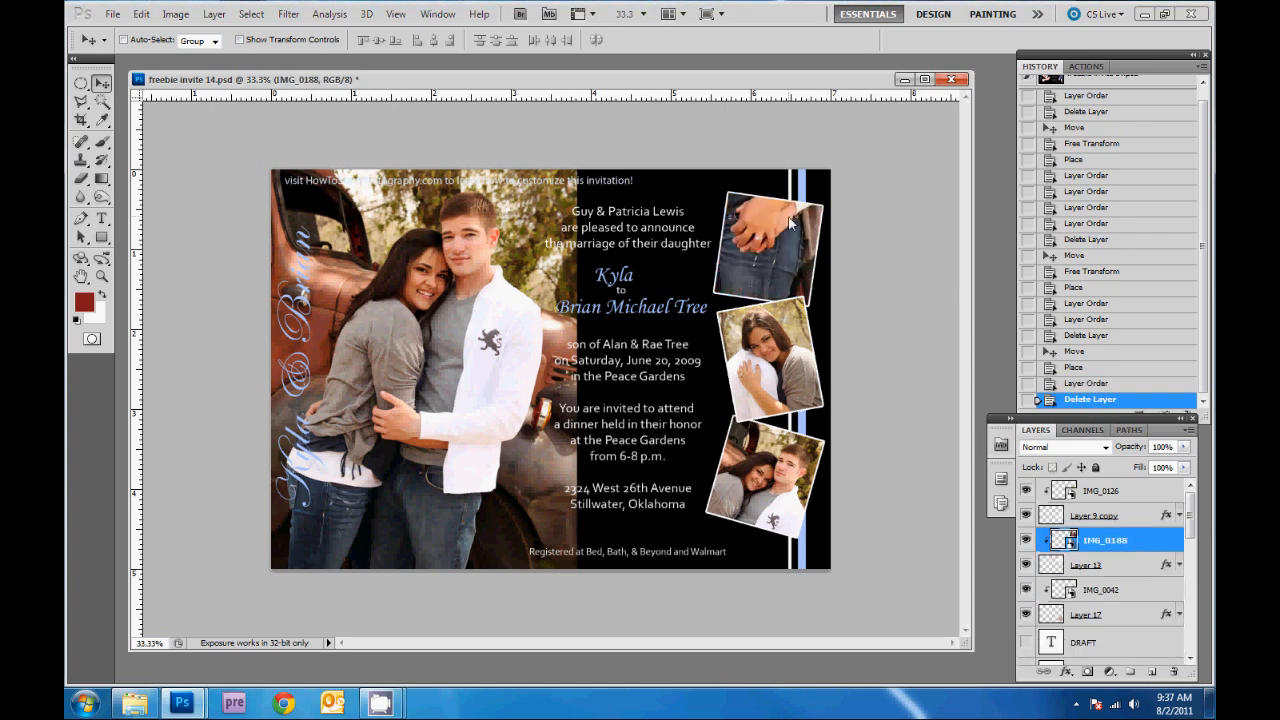
{"action": "mouse_move", "coordinate": [790, 224]}
{"action": "left_mouse_down"}
{"action": "mouse_move", "coordinate": [793, 243]}
{"action": "mouse_move", "coordinate": [801, 228]}
{"action": "left_mouse_up"}
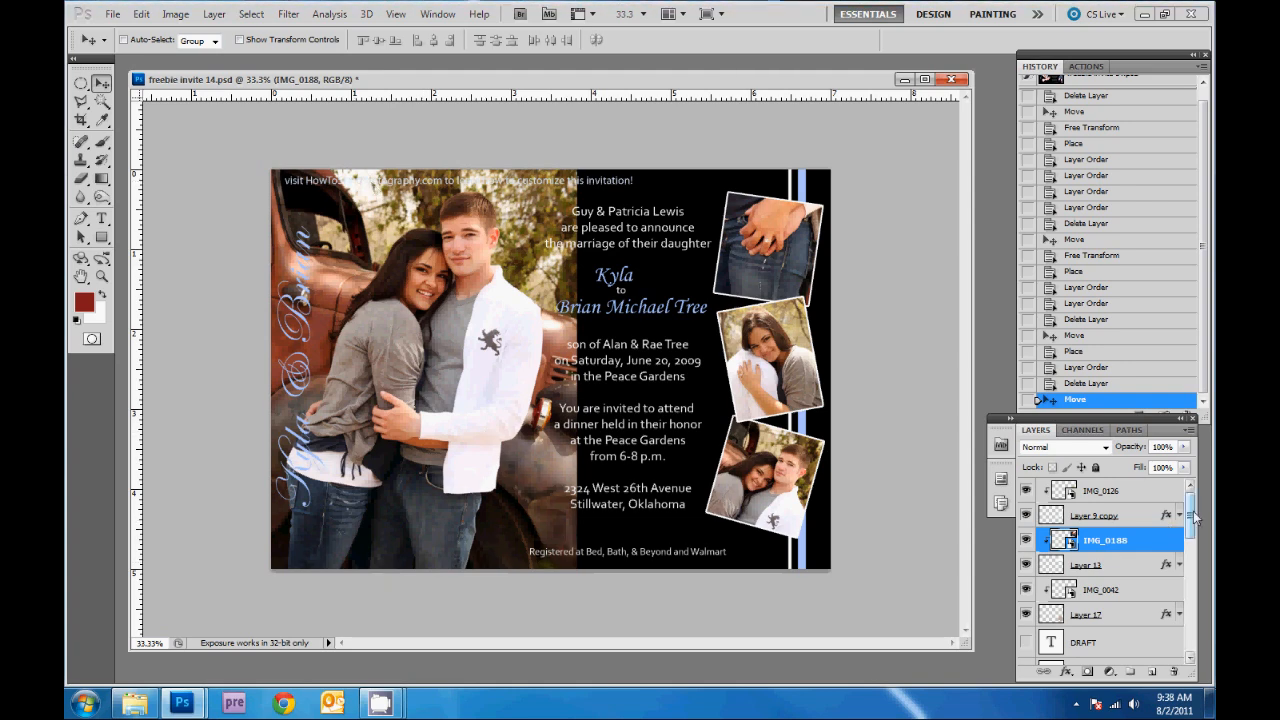
- Clip the IMG_0040 couple photo to Layer 3 so it fades into the black background
{"action": "left_click_drag", "start_coordinate": [1193, 515], "coordinate": [1189, 641]}
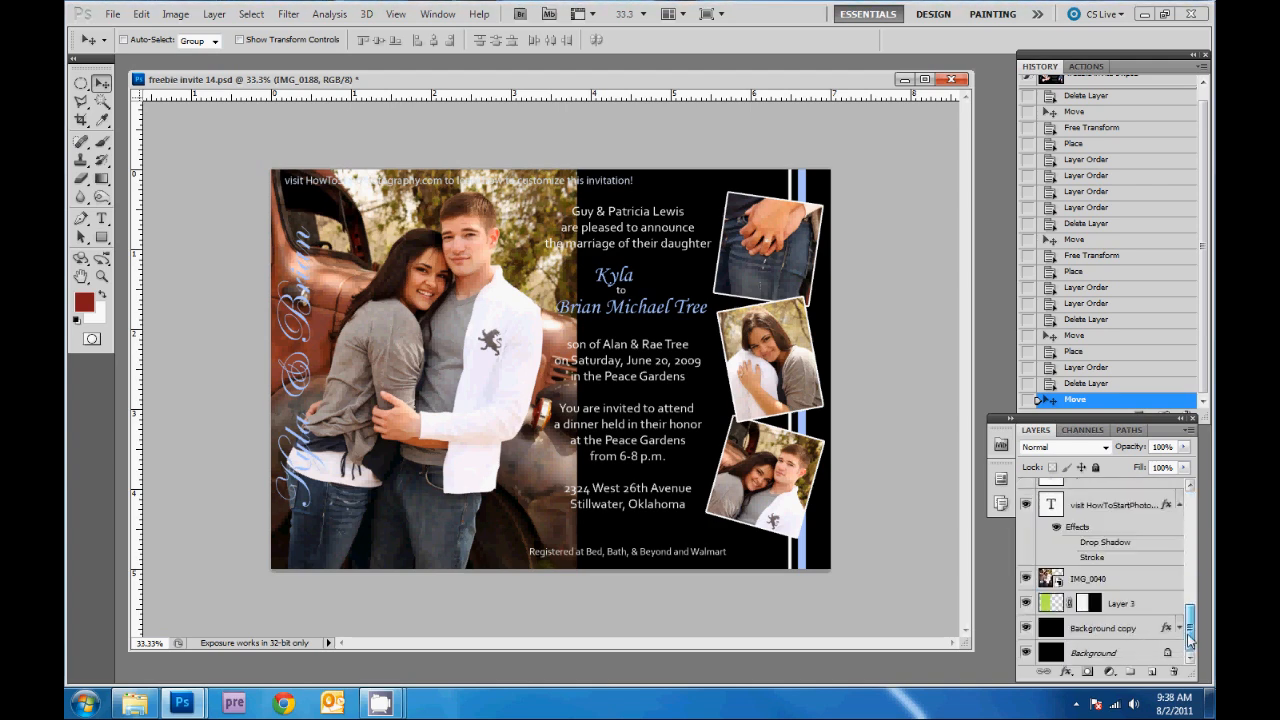
{"action": "left_click", "coordinate": [1104, 579]}
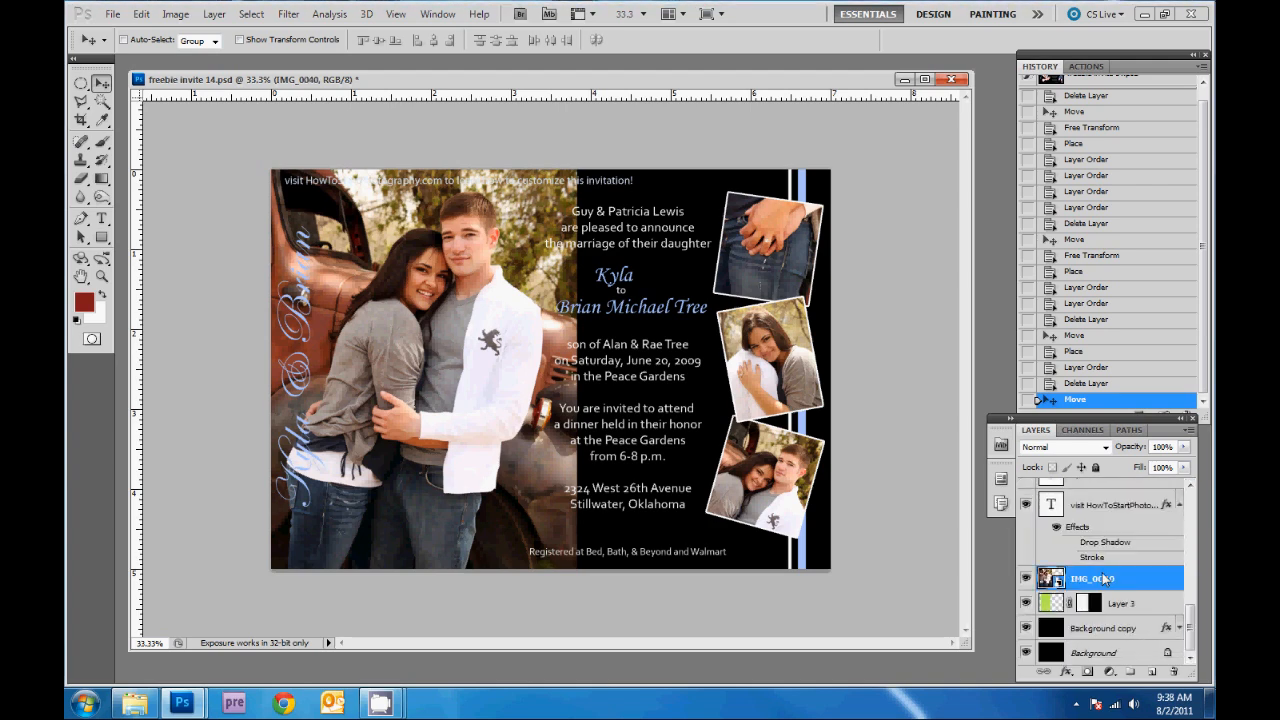
{"action": "left_click", "coordinate": [1069, 592], "text": "alt"}
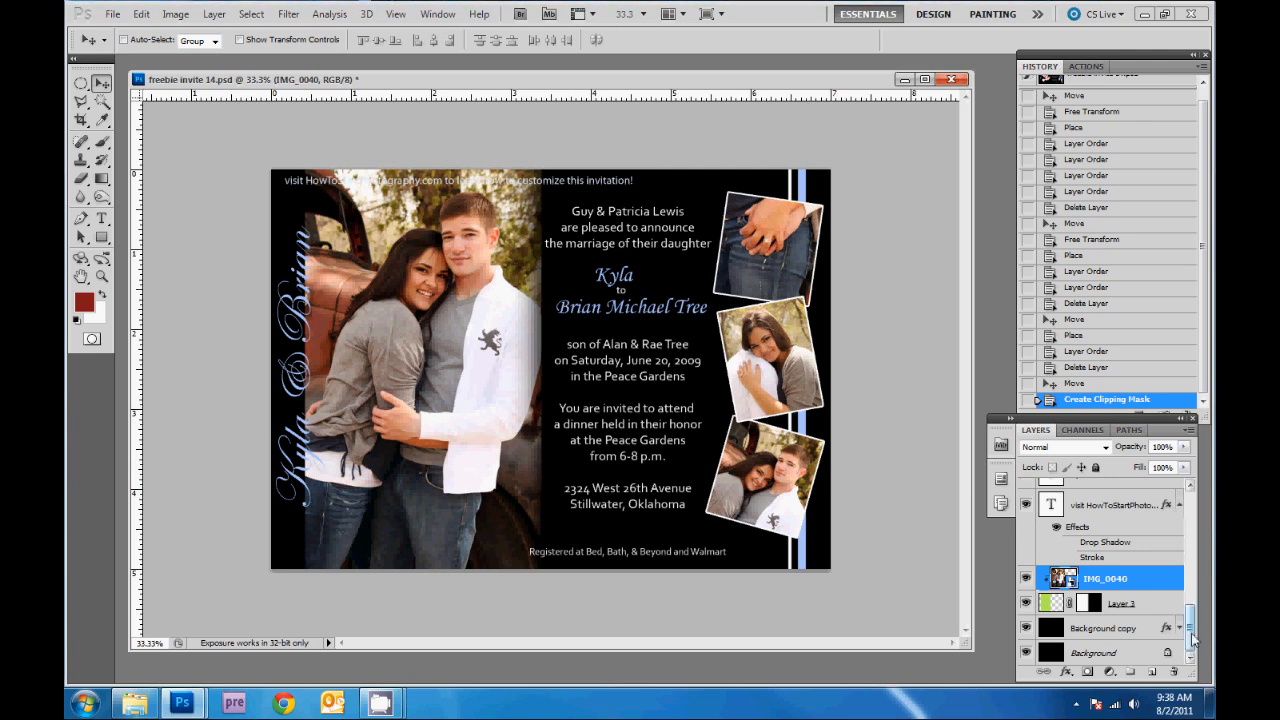
- Delete the 'visit HowToStartPhotography.com' banner text layer at the top of the invitation
{"action": "scroll", "coordinate": [1192, 640], "scroll_direction": "up", "scroll_amount": 3}
{"action": "left_click", "coordinate": [1081, 584]}
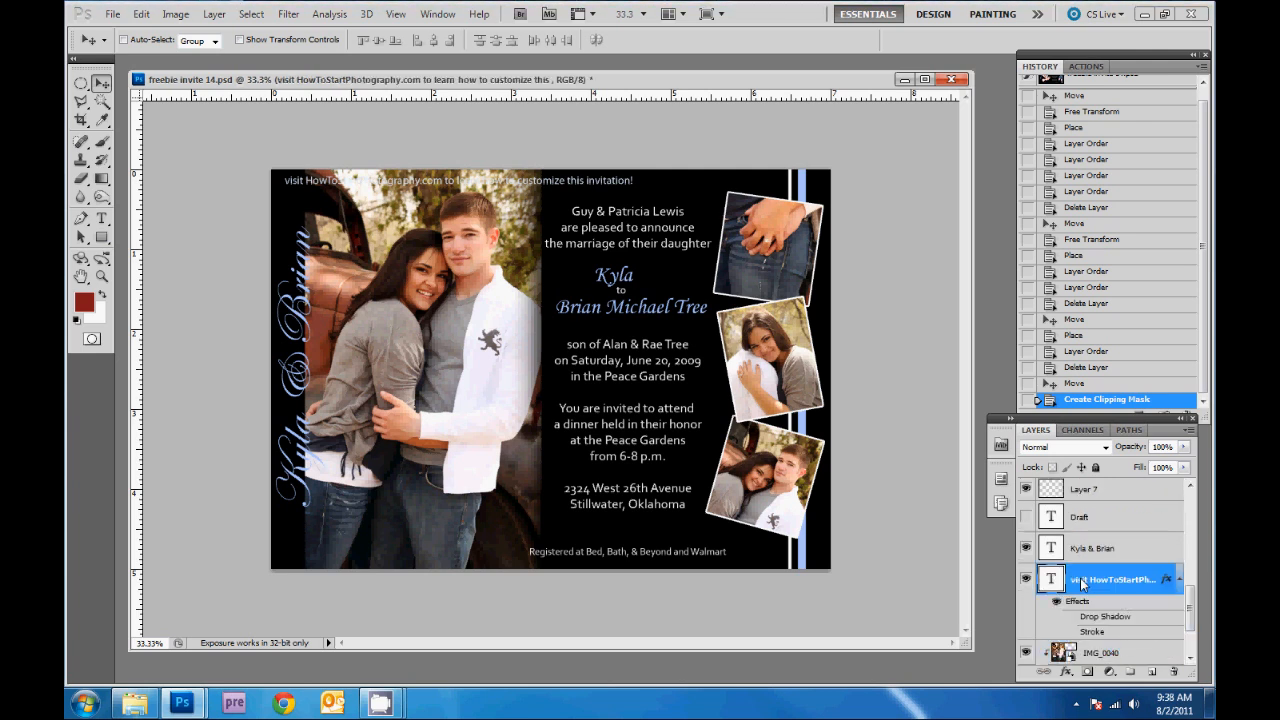
{"action": "left_click", "coordinate": [1026, 580]}
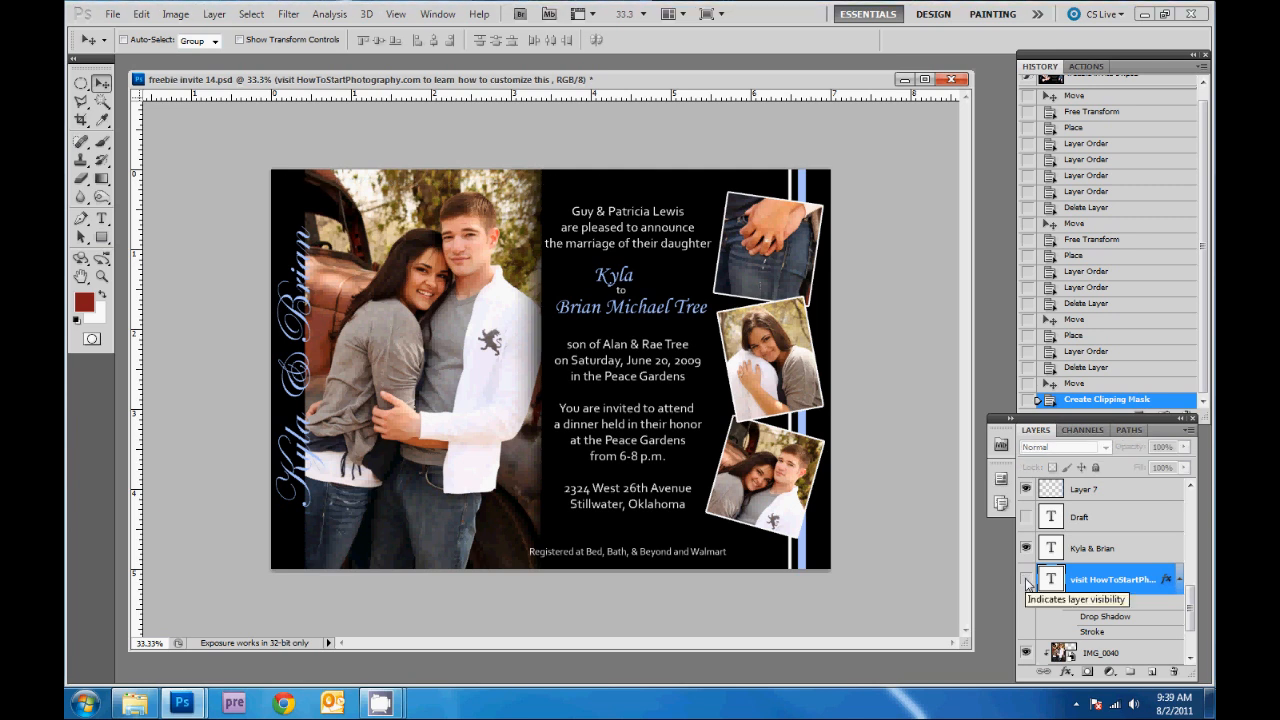
{"action": "left_click", "coordinate": [1026, 580]}
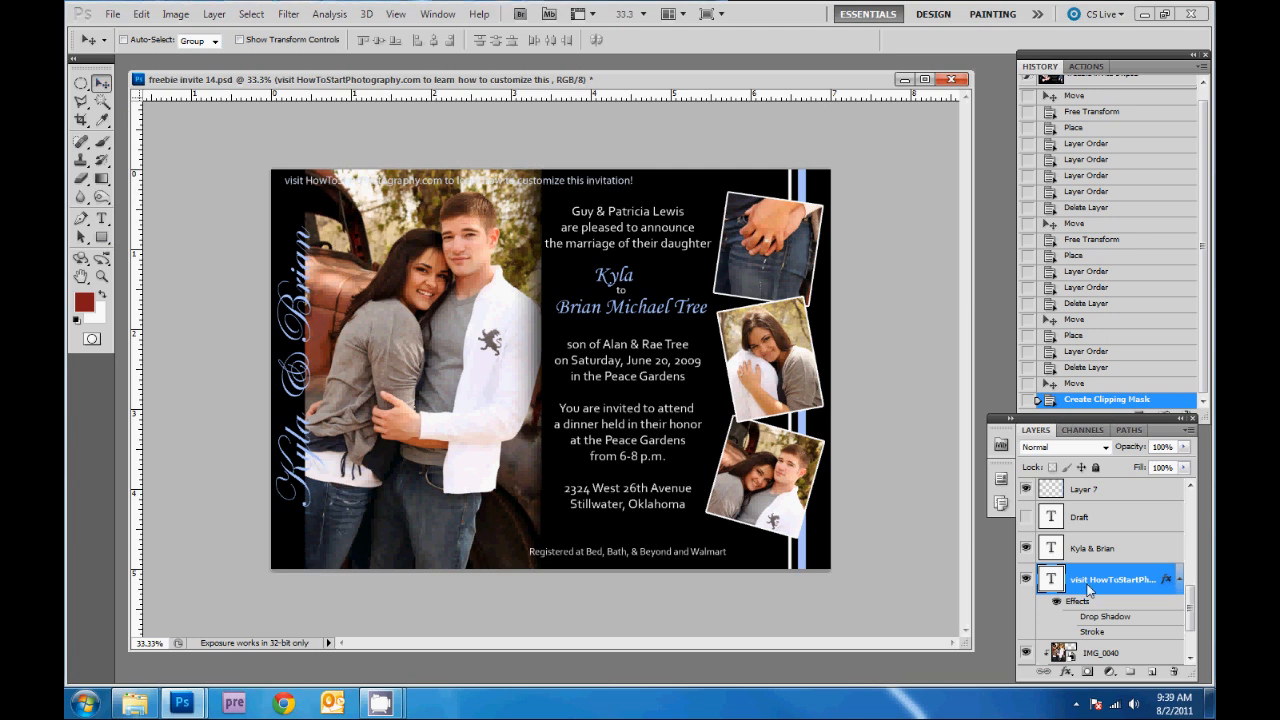
{"action": "key", "text": "Delete"}
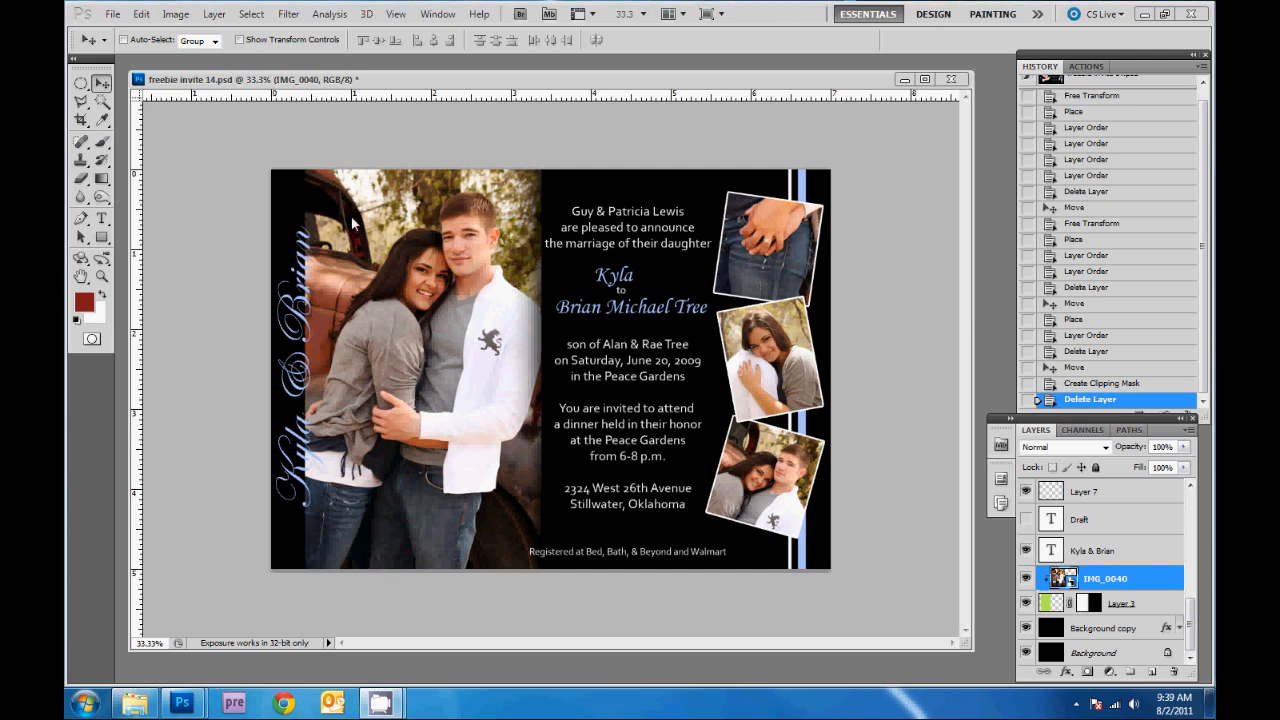
- Sample a brown from the top of the engagement photo and apply it to the vertical couple names
{"action": "left_click", "coordinate": [102, 121]}
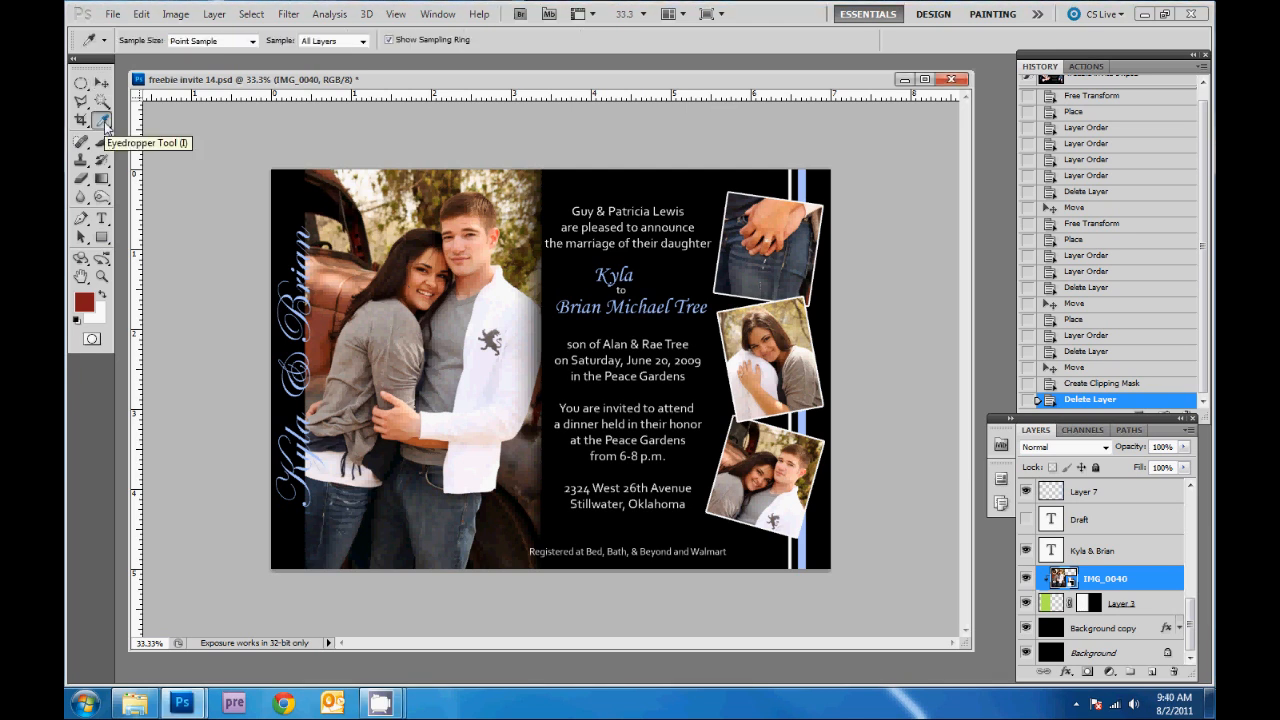
{"action": "left_click", "coordinate": [328, 177]}
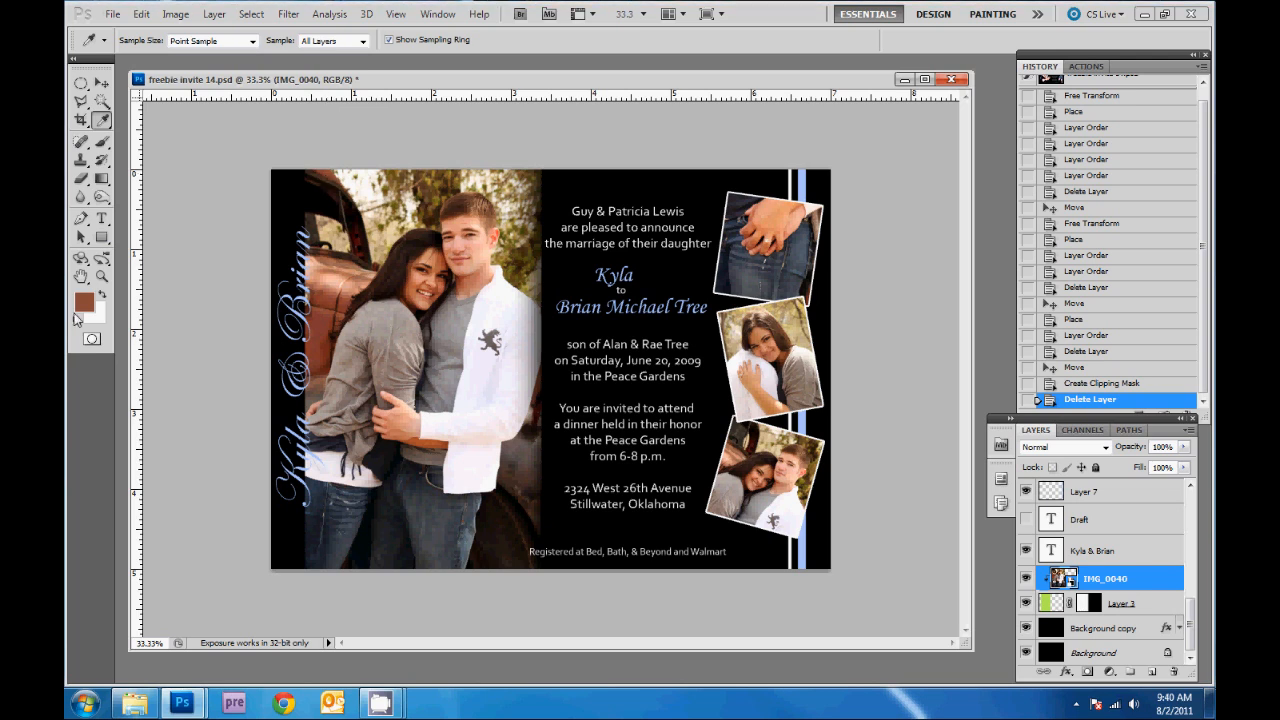
{"action": "left_click", "coordinate": [101, 219]}
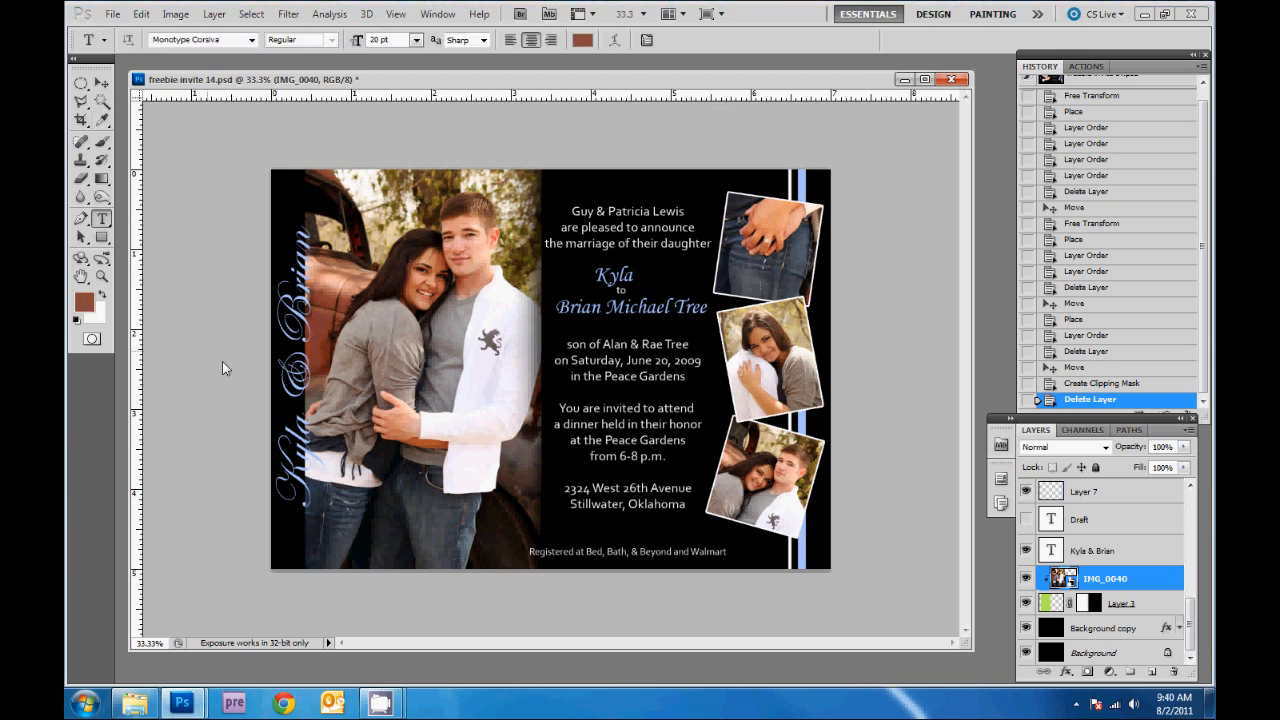
{"action": "triple_click", "coordinate": [300, 372]}
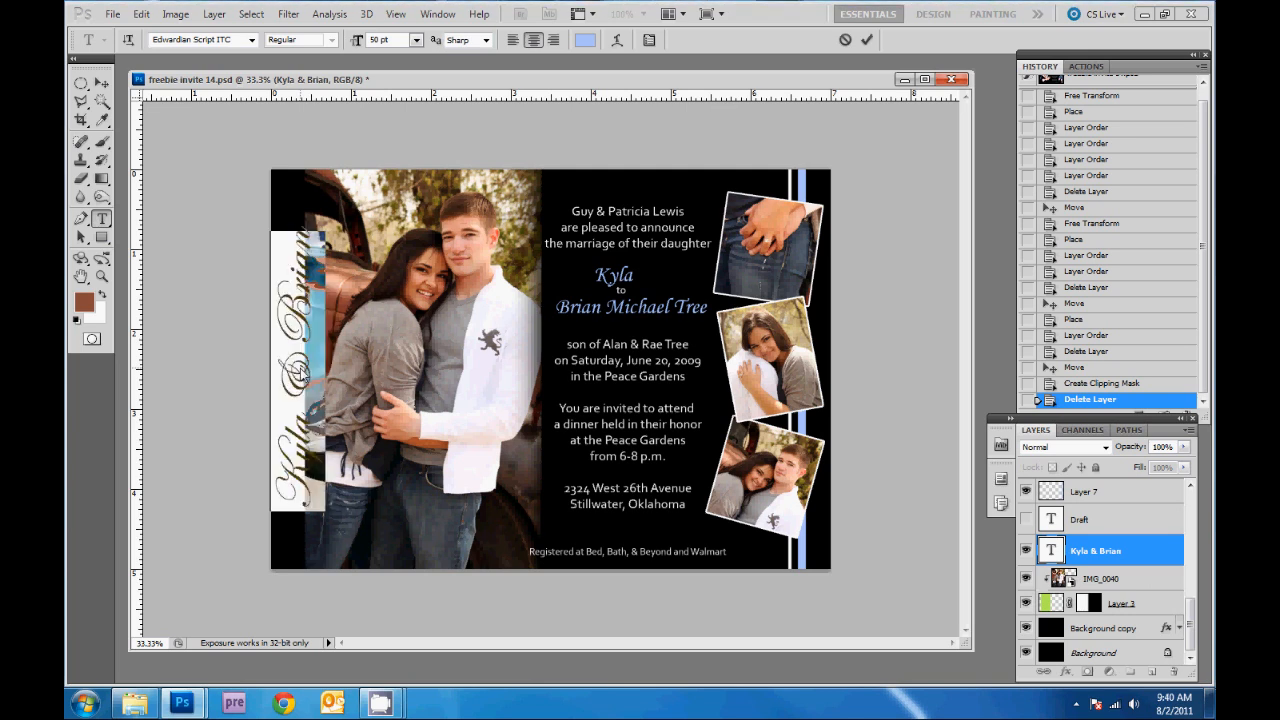
{"action": "left_click", "coordinate": [101, 293]}
{"action": "left_click", "coordinate": [102, 294]}
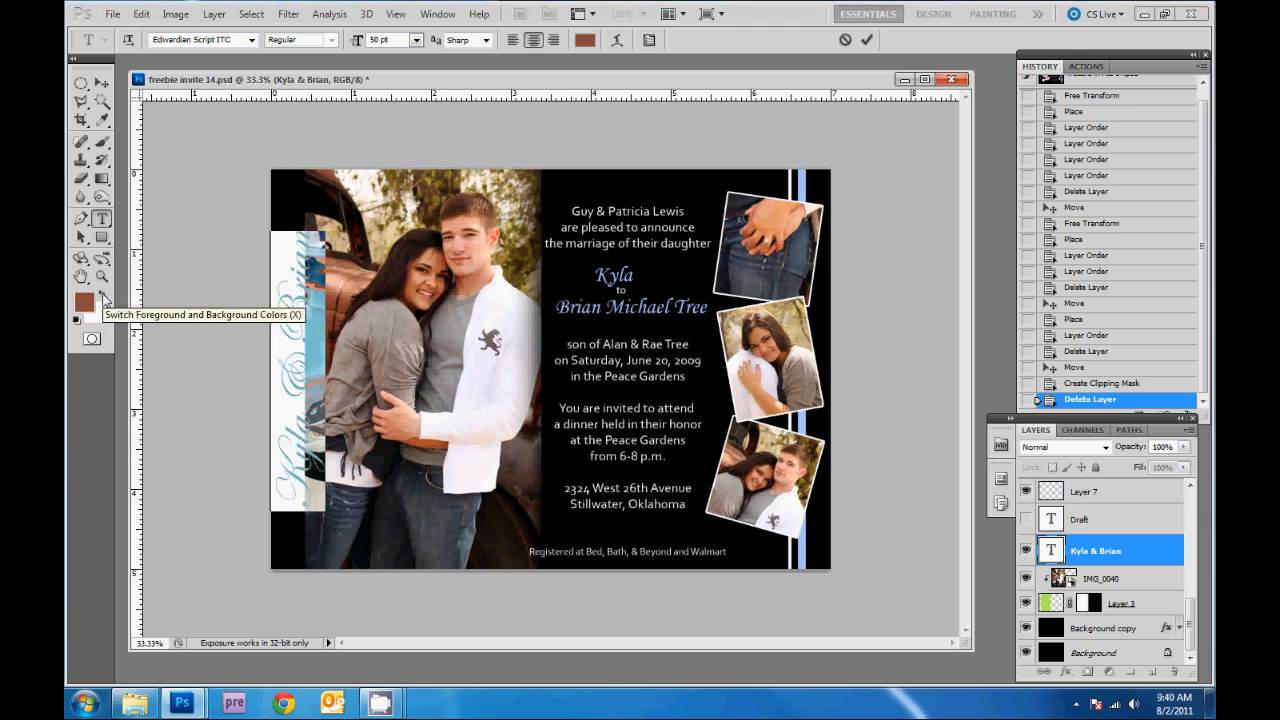
{"action": "left_click", "coordinate": [101, 86]}
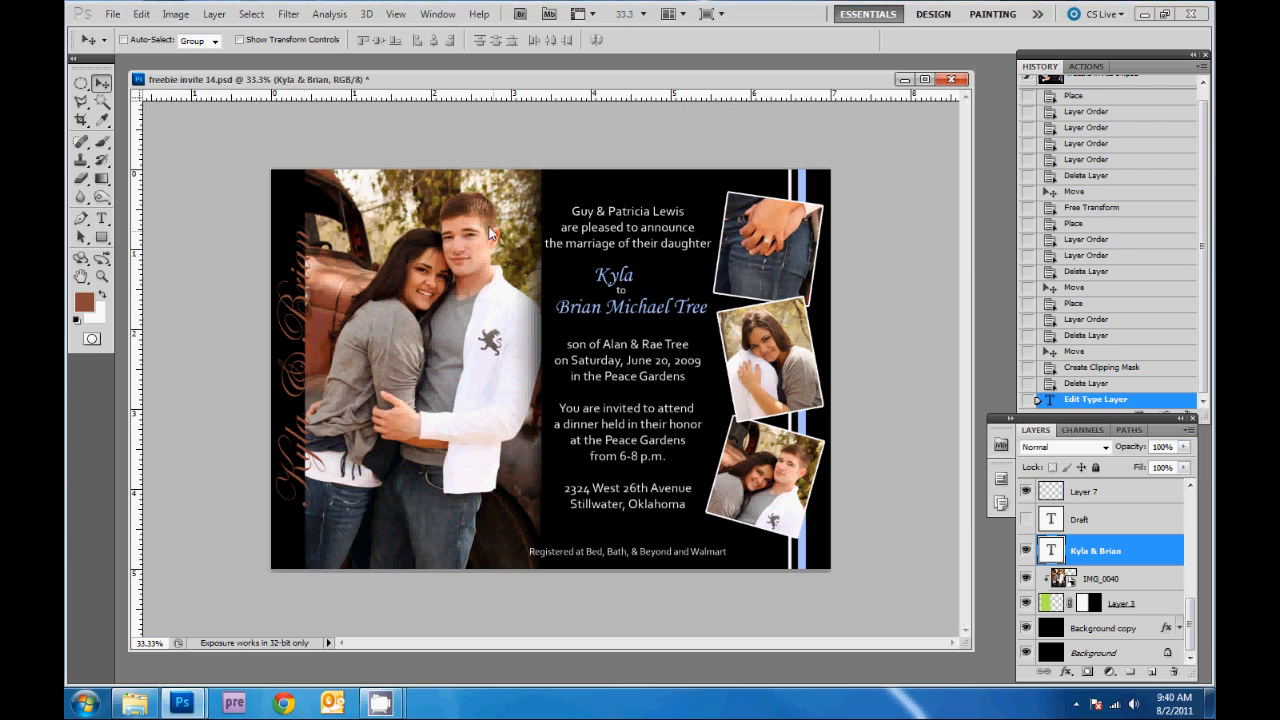
- Select IMG_0040 with Layer 3 and nudge the photo and its frame slightly right
{"action": "left_click", "coordinate": [1136, 582]}
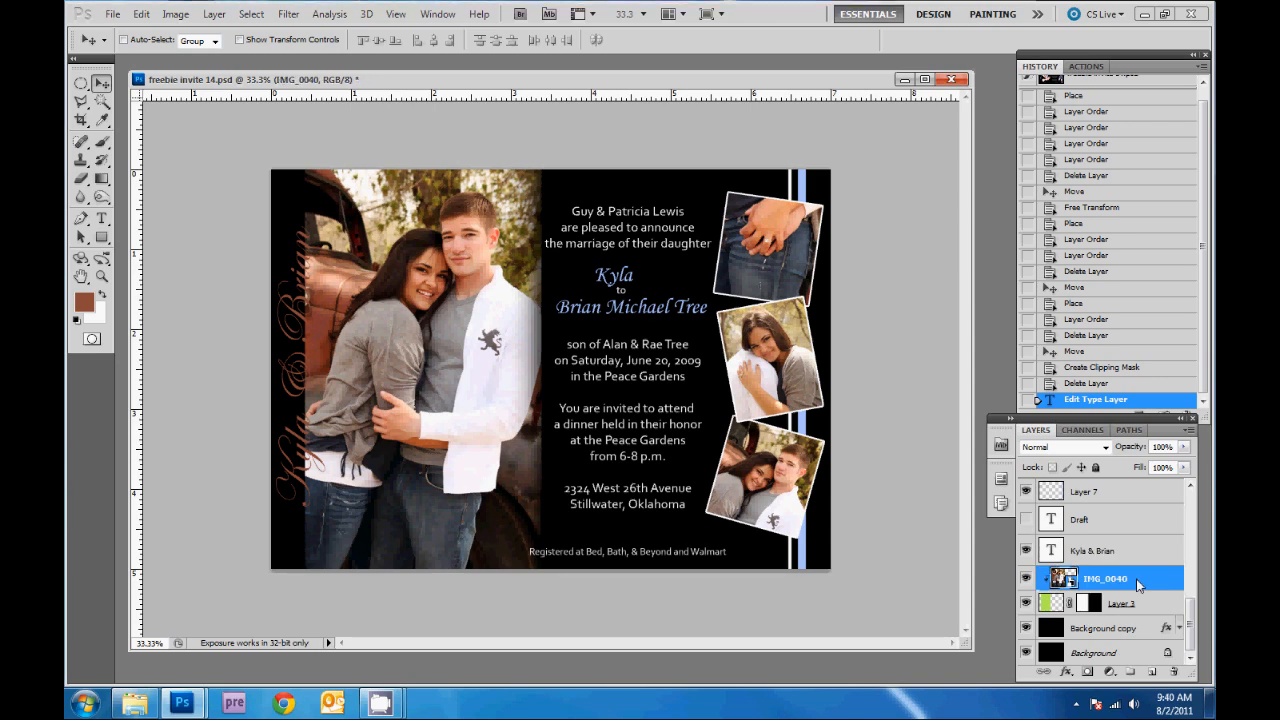
{"action": "left_click_drag", "start_coordinate": [320, 292], "coordinate": [368, 376]}
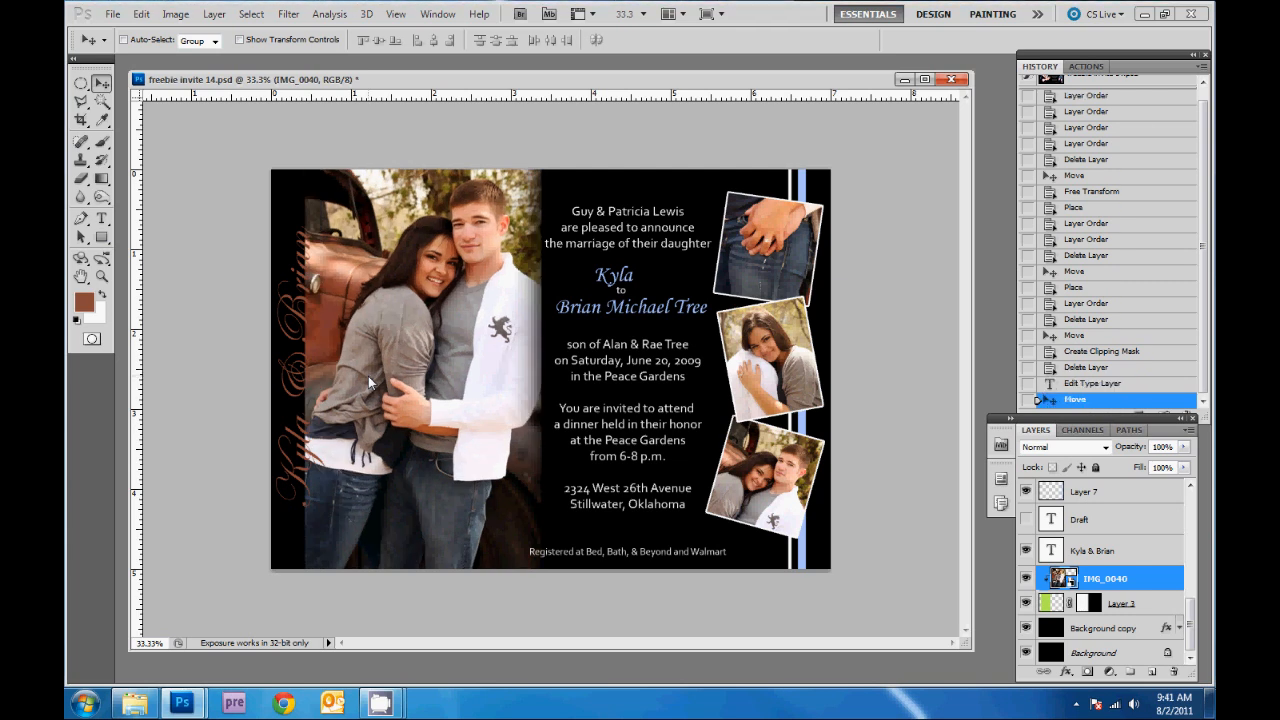
{"action": "key", "text": "ctrl+z"}
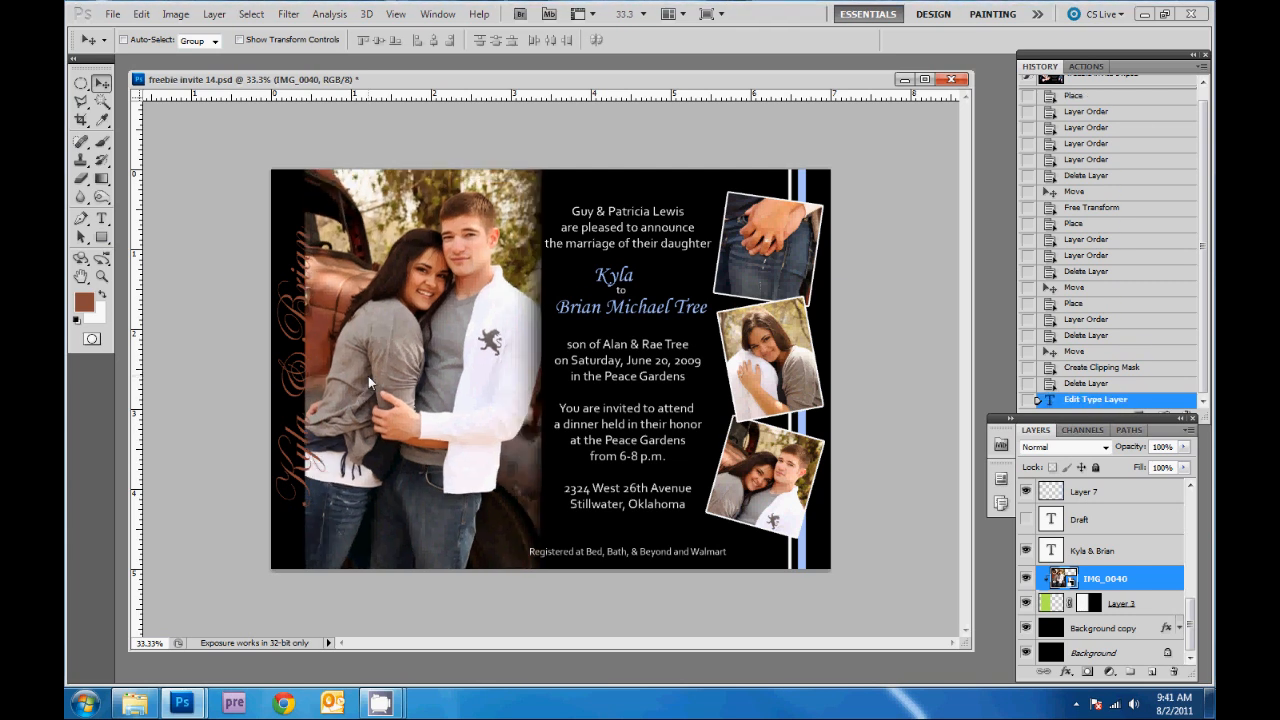
{"action": "left_click", "coordinate": [1164, 605], "text": "shift"}
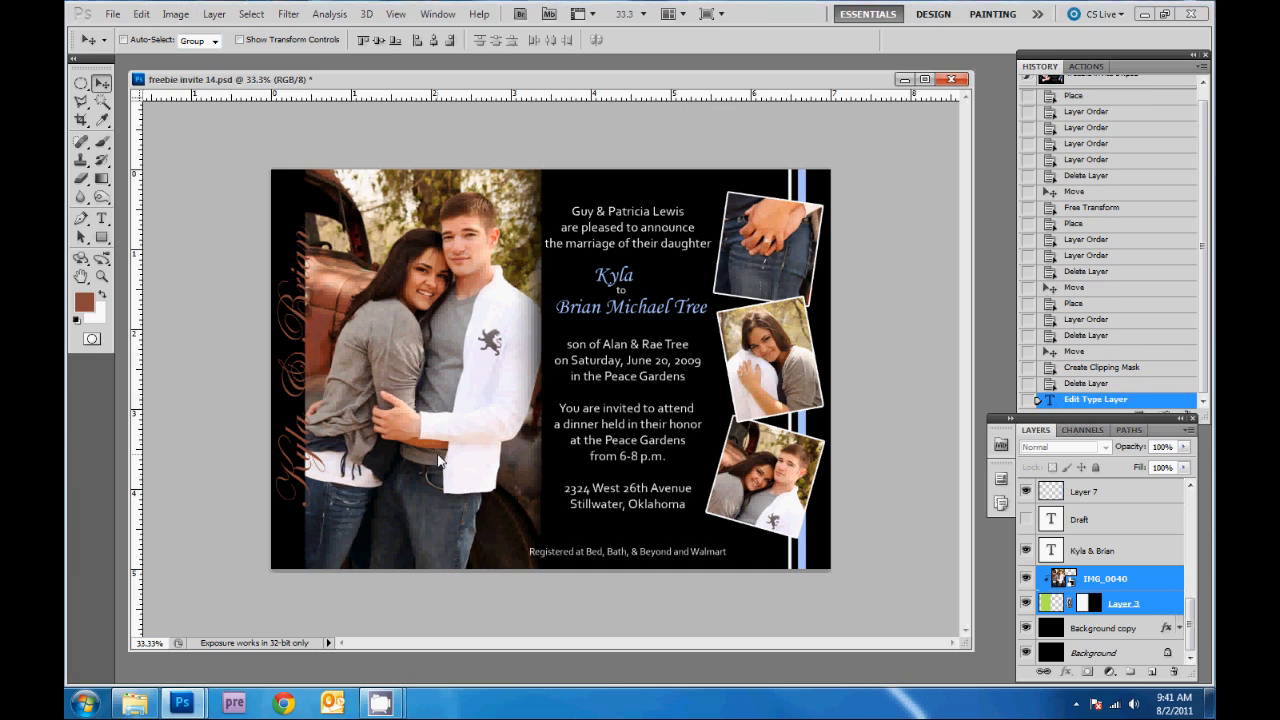
{"action": "key", "text": "shift+Right"}
{"action": "key", "text": "shift+Right"}
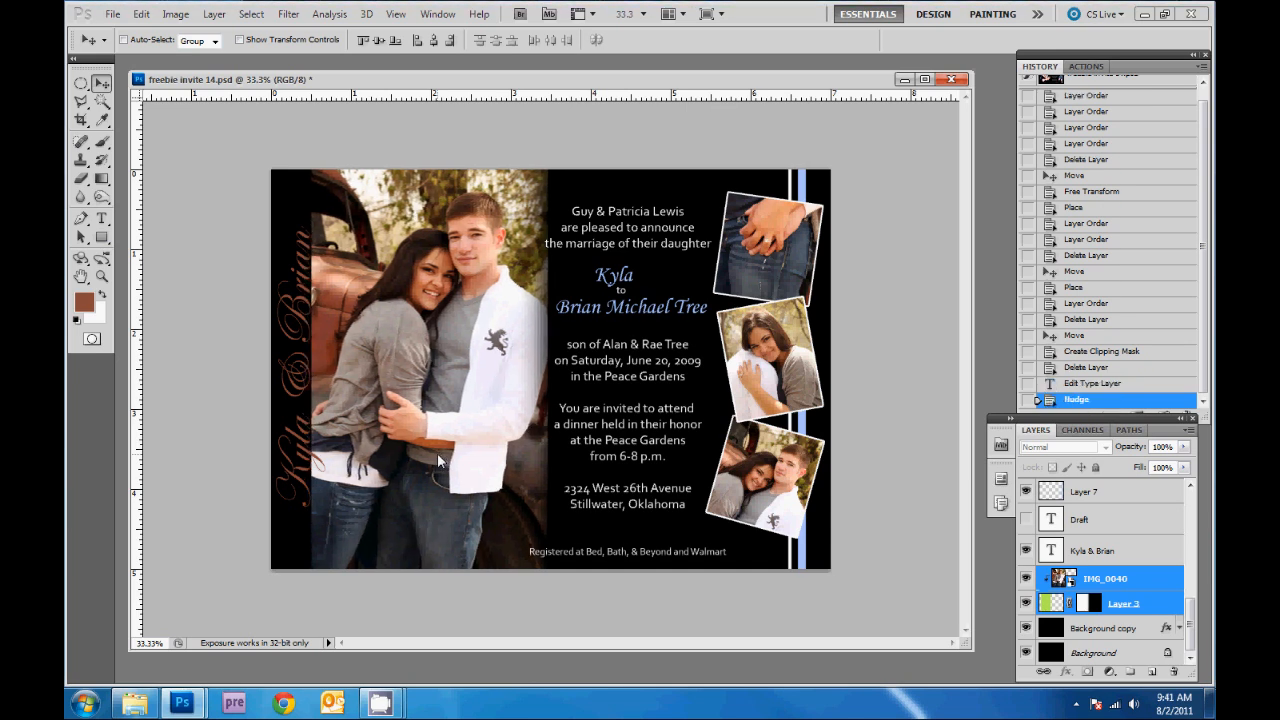
{"action": "key", "text": "shift+Right"}
{"action": "key", "text": "shift+Left"}
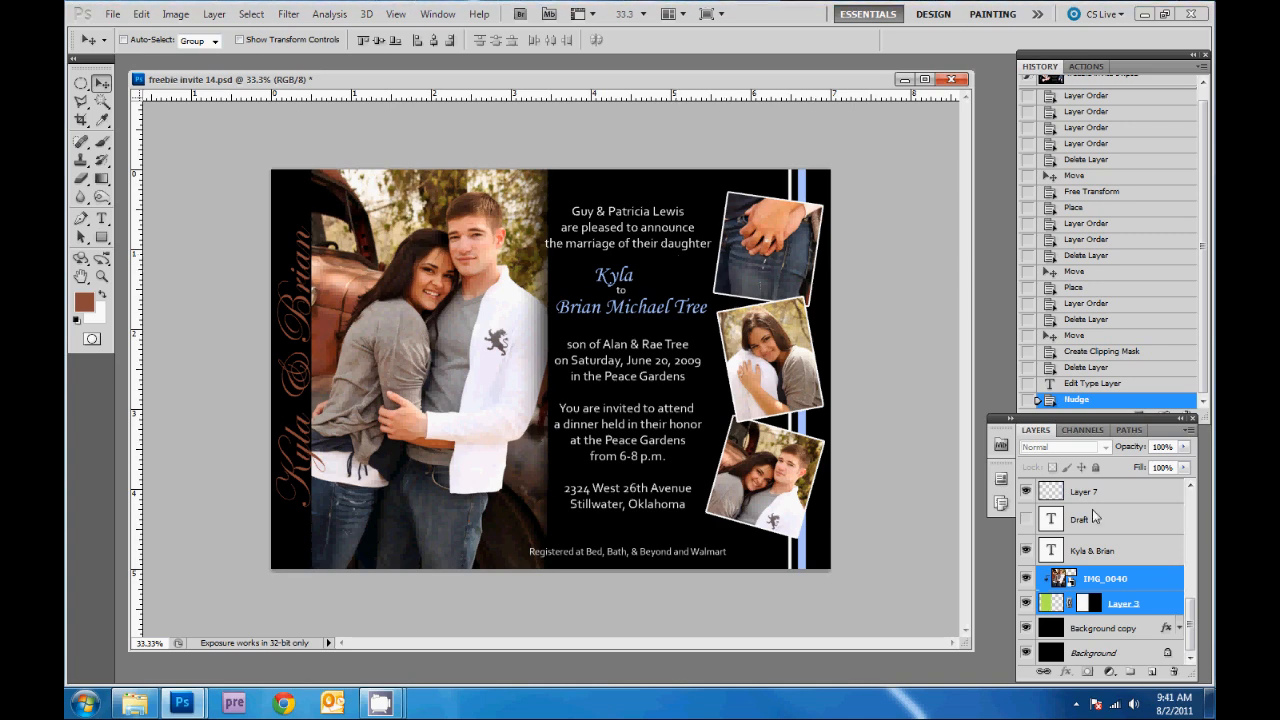
{"action": "left_click_drag", "start_coordinate": [1191, 620], "coordinate": [1200, 533]}
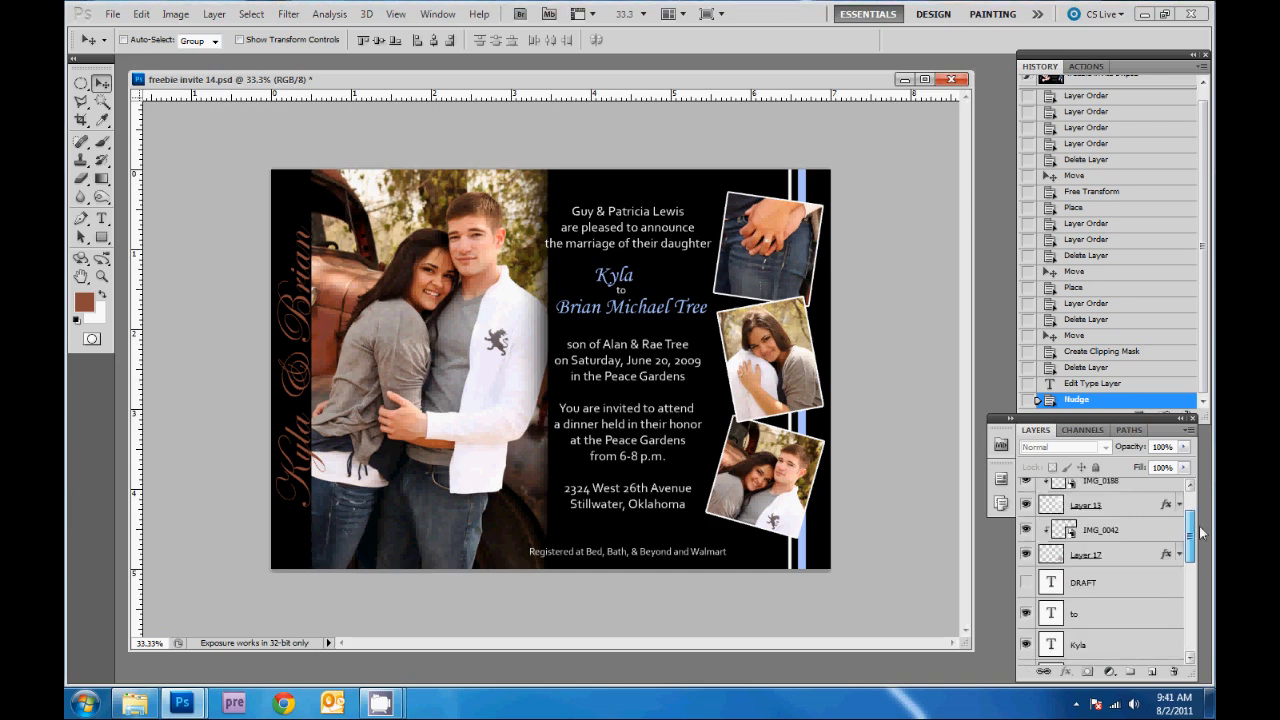
- Change Layer 17's photo stroke to the brown foreground colour
{"action": "left_click", "coordinate": [1130, 556]}
{"action": "double_click", "coordinate": [1131, 557]}
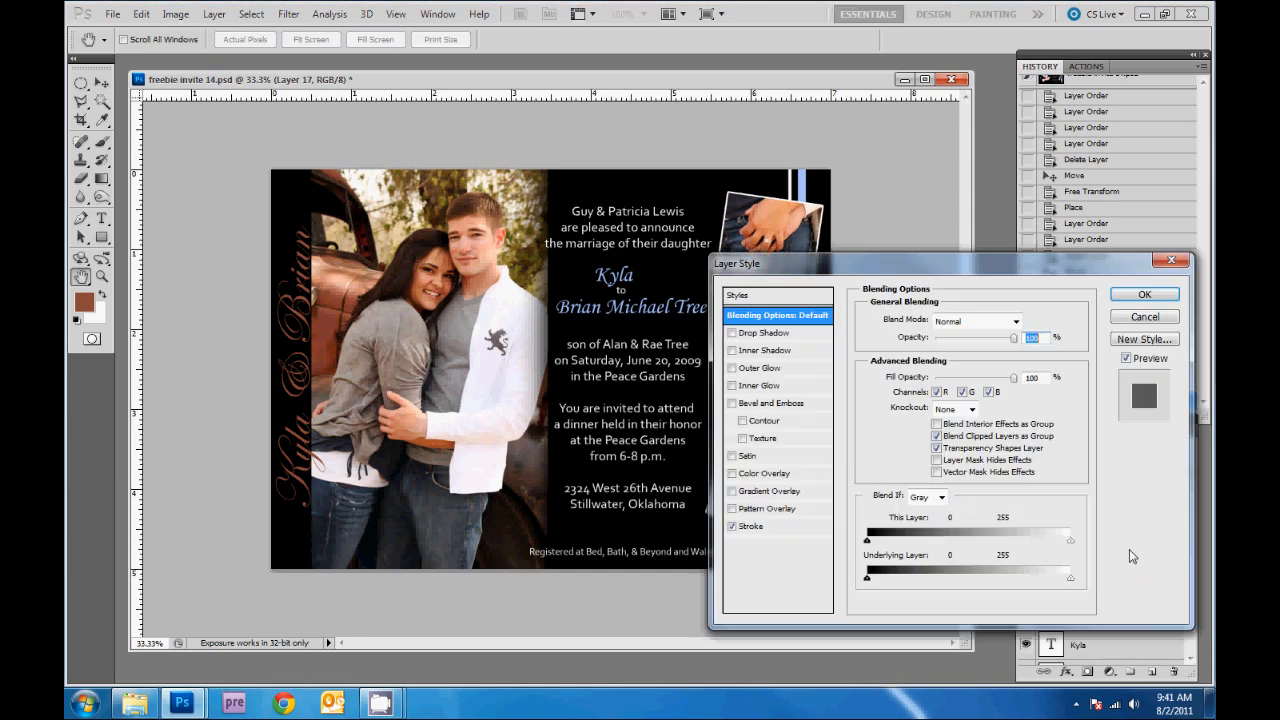
{"action": "left_click", "coordinate": [752, 527]}
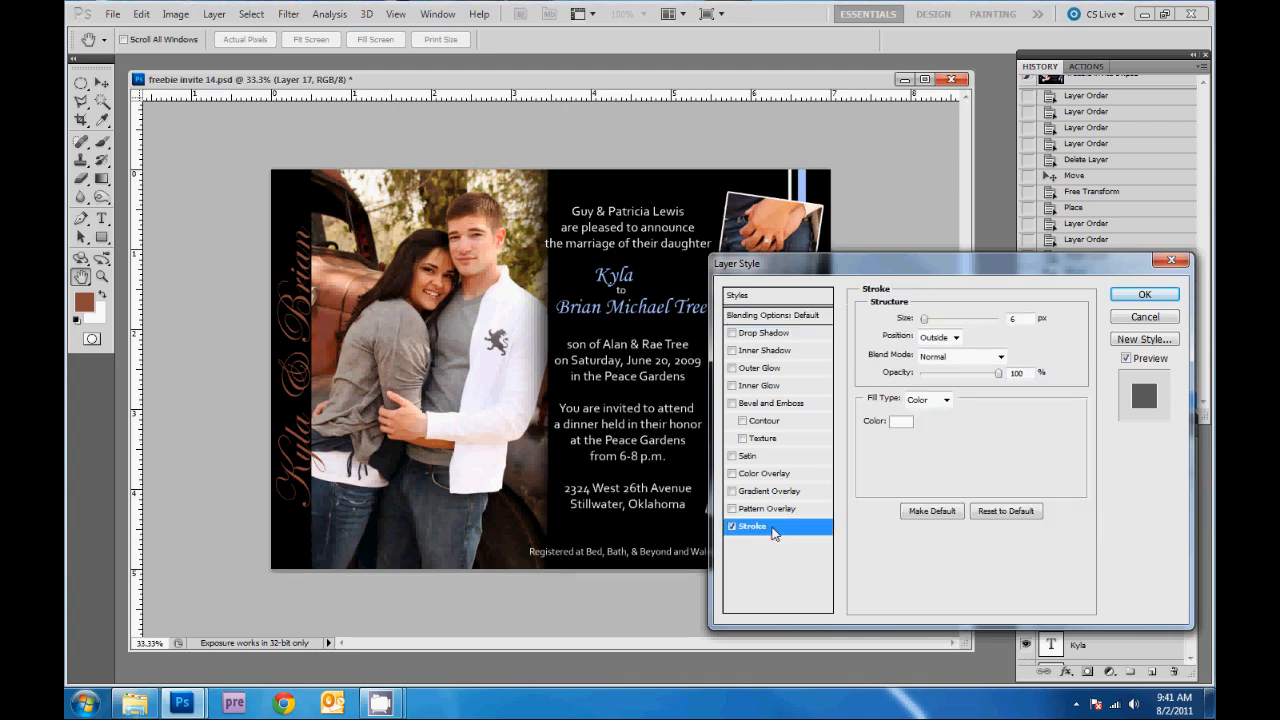
{"action": "left_click", "coordinate": [899, 422]}
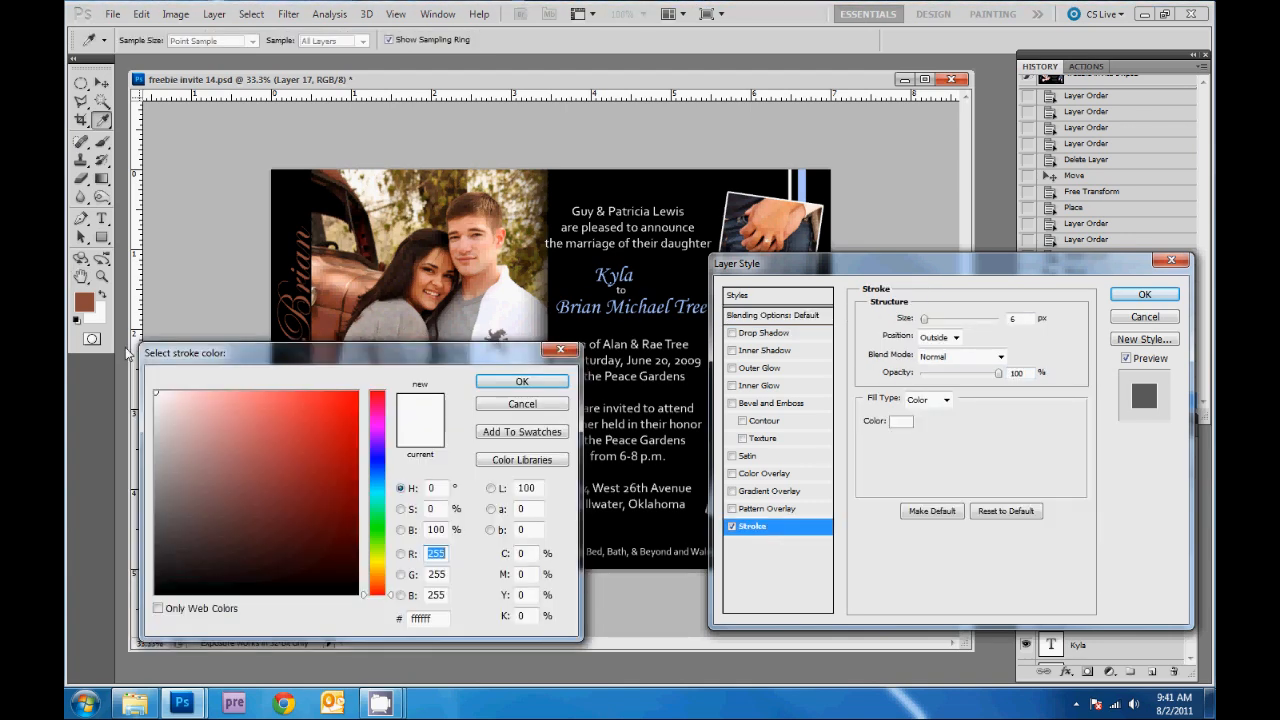
{"action": "left_click", "coordinate": [84, 302]}
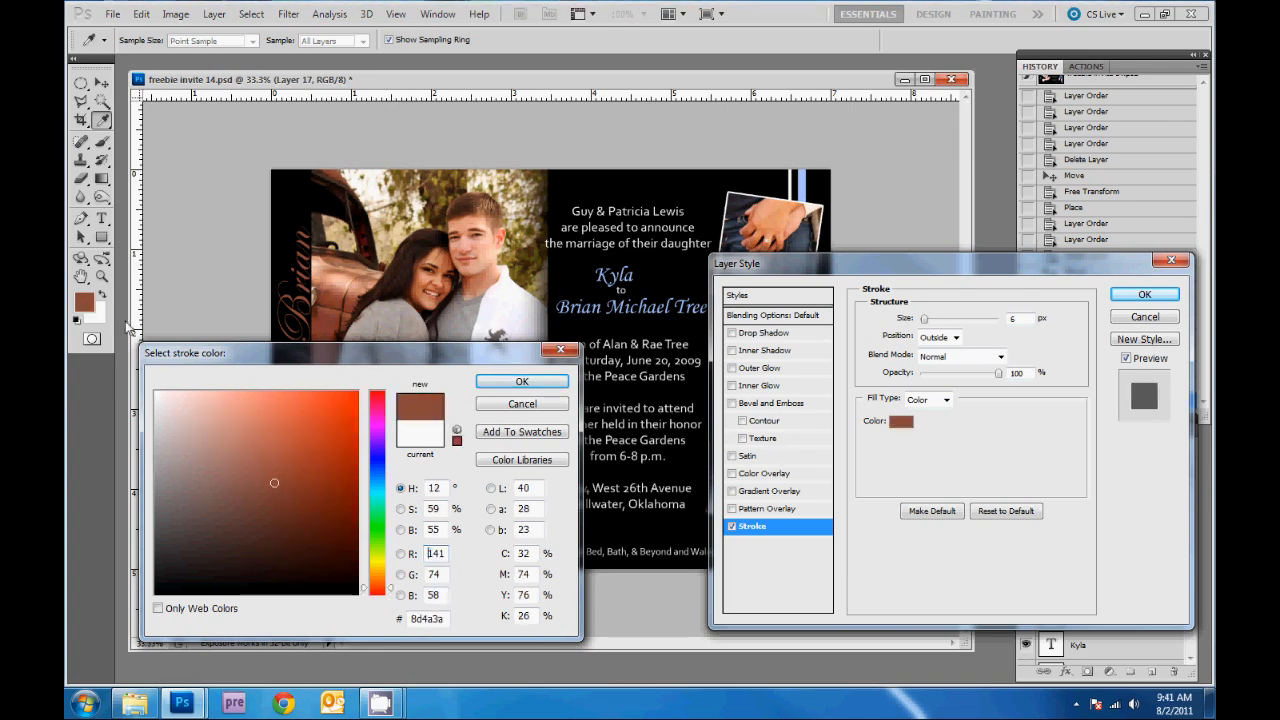
{"action": "left_click", "coordinate": [521, 383]}
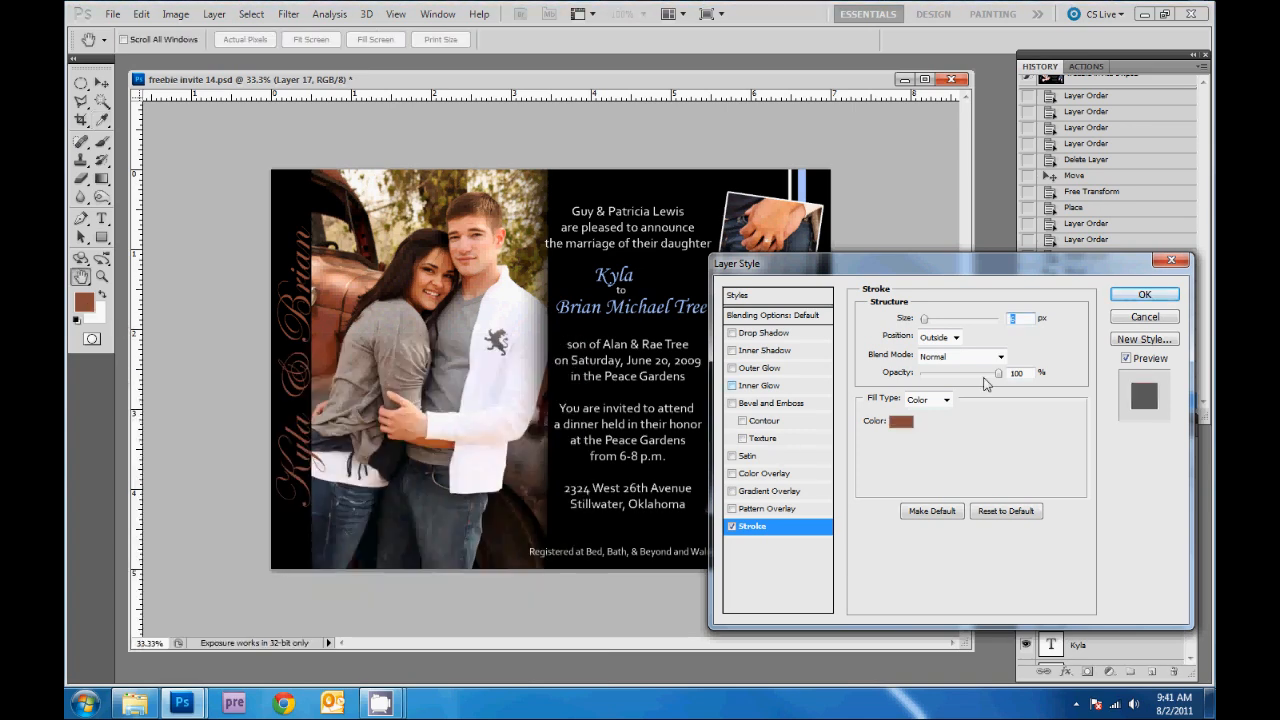
{"action": "left_click", "coordinate": [1140, 294]}
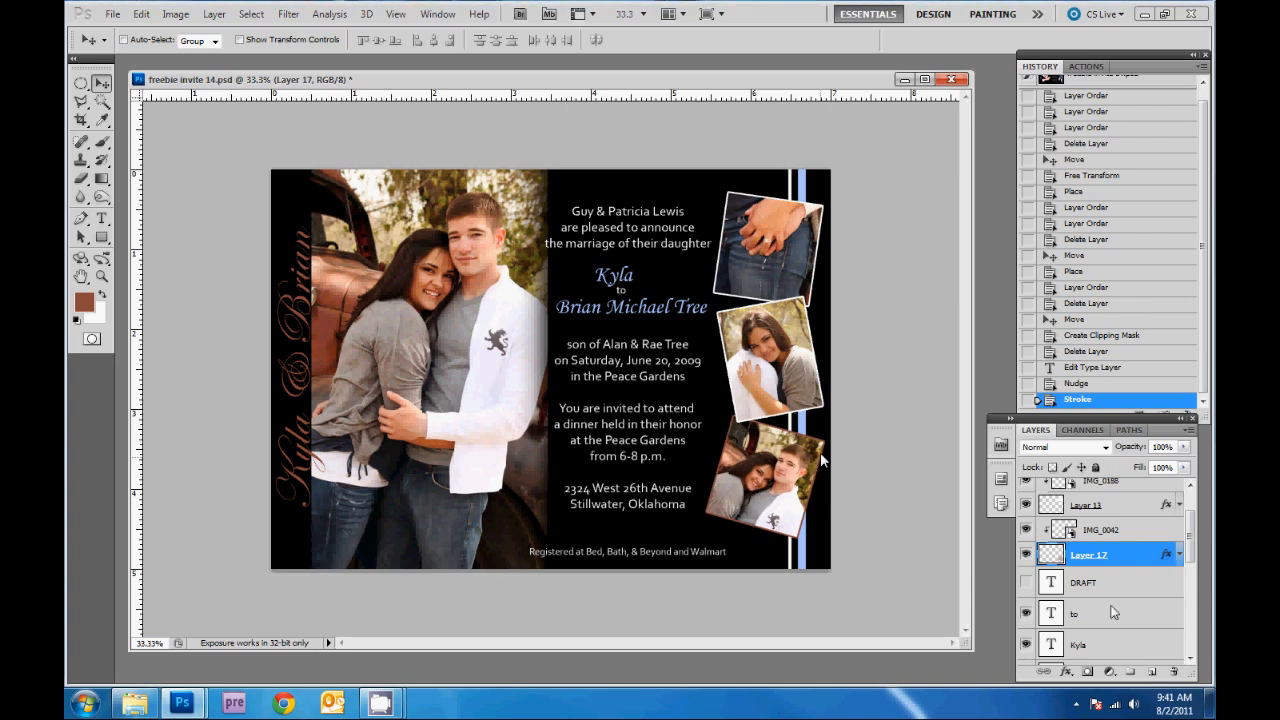
- Change Layer 13's photo stroke to the same brown
{"action": "double_click", "coordinate": [1135, 506]}
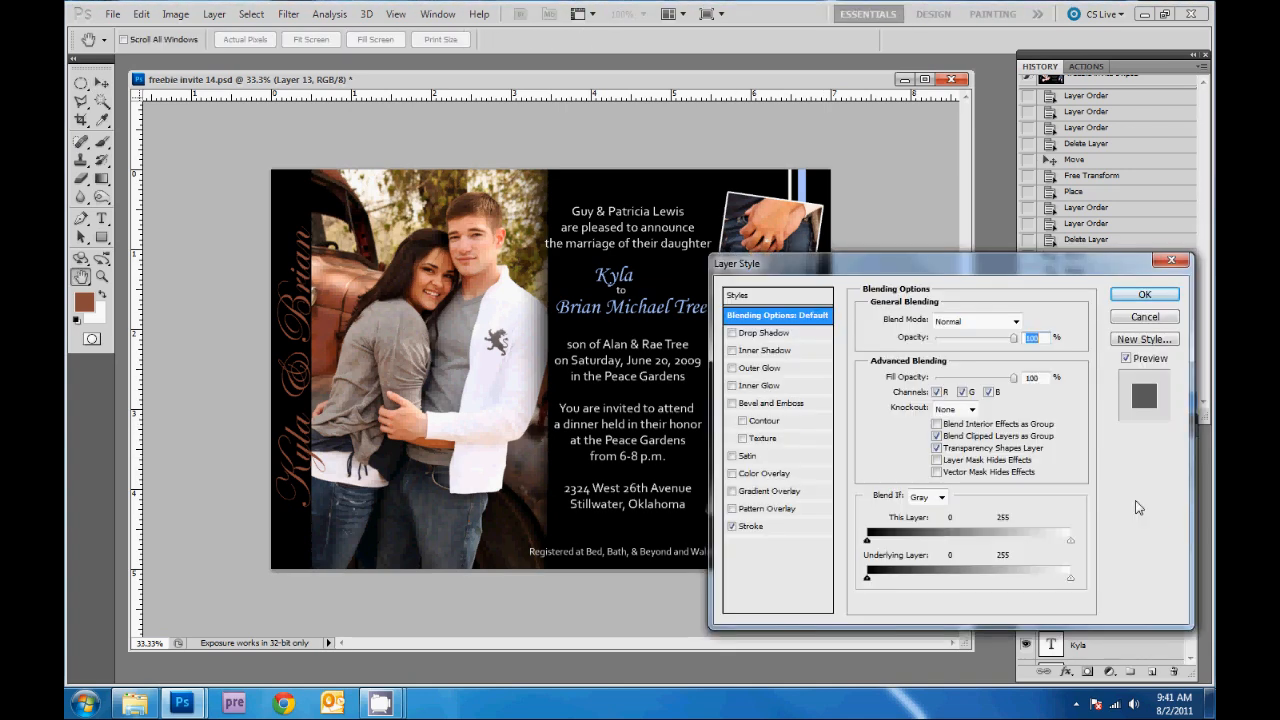
{"action": "left_click", "coordinate": [790, 526]}
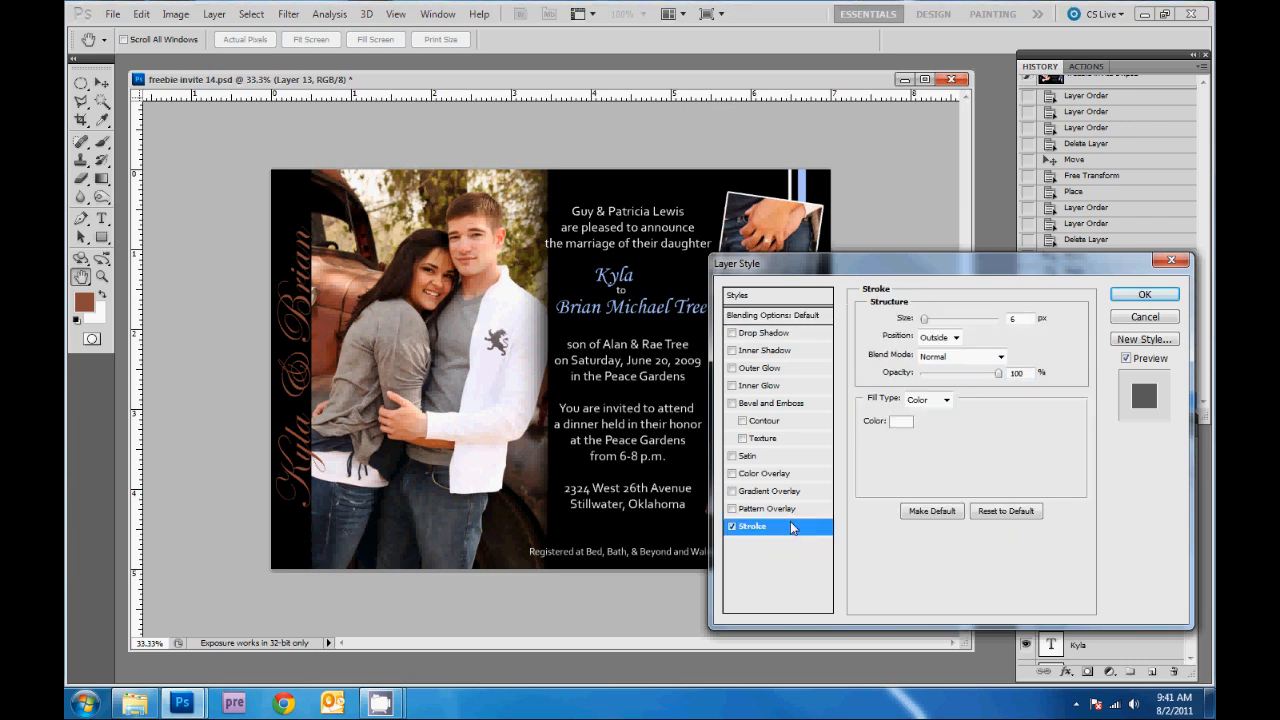
{"action": "left_click", "coordinate": [903, 424]}
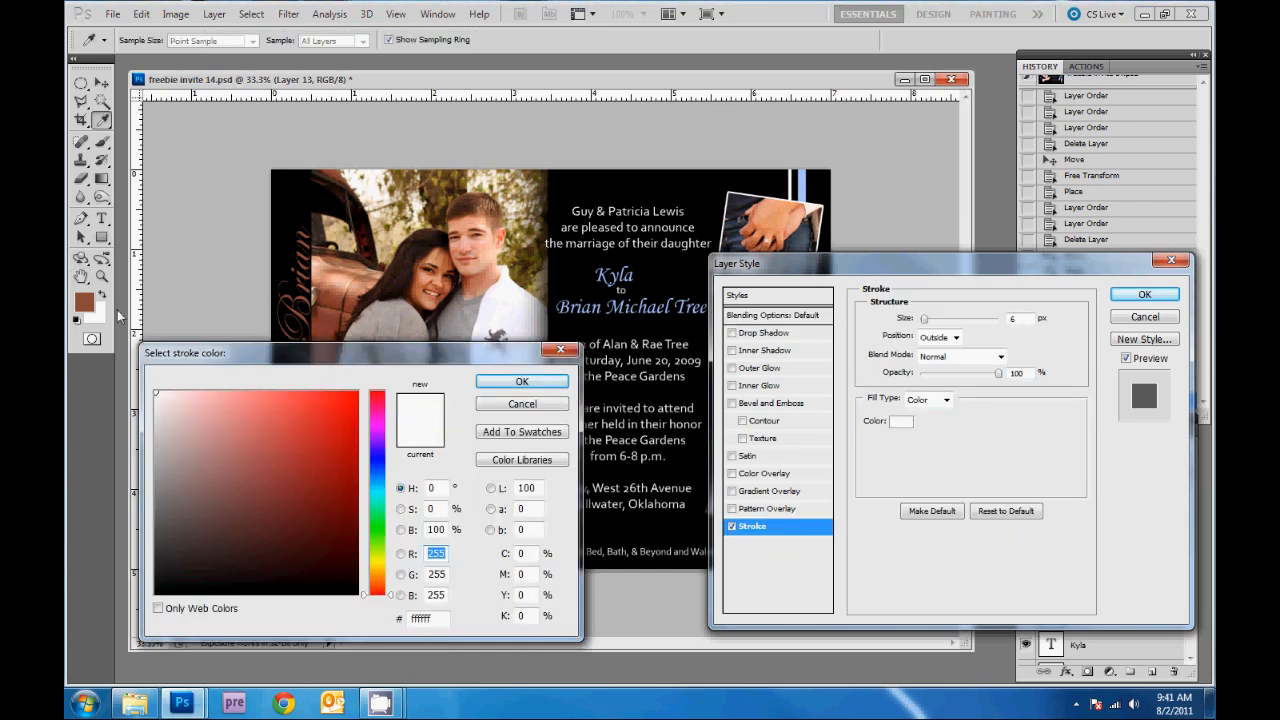
{"action": "left_click", "coordinate": [85, 307]}
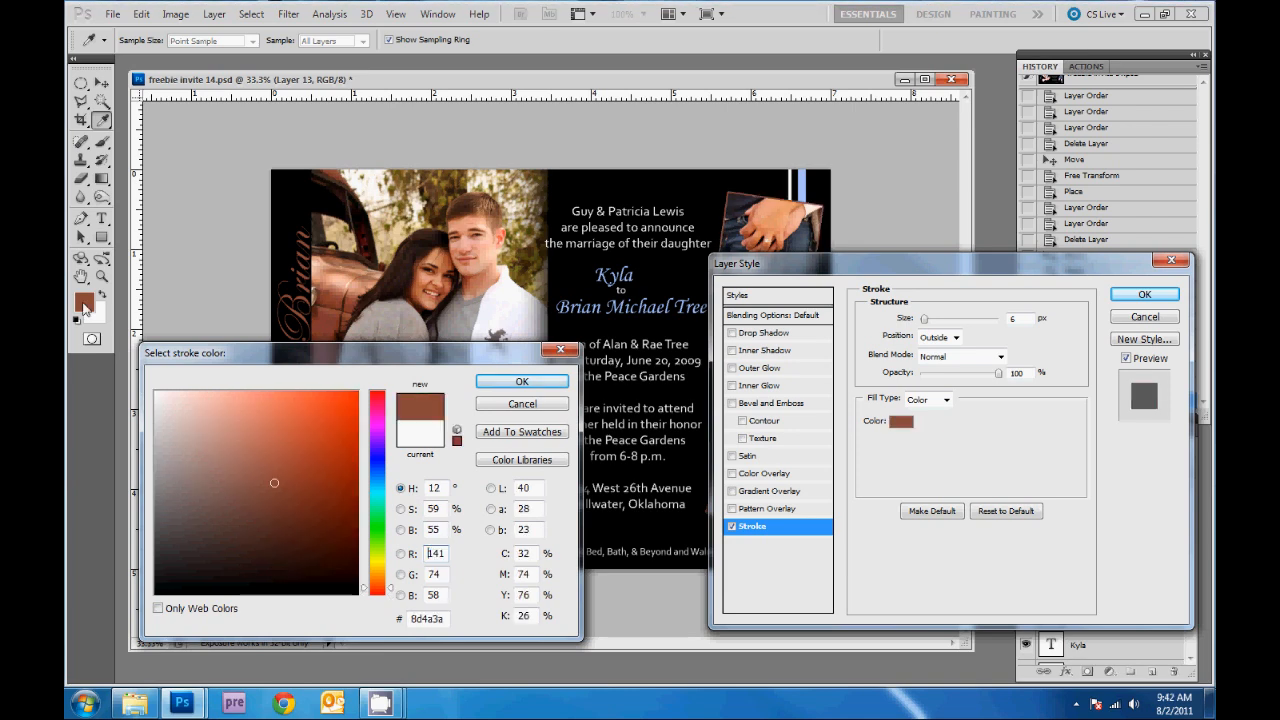
{"action": "left_click", "coordinate": [519, 382]}
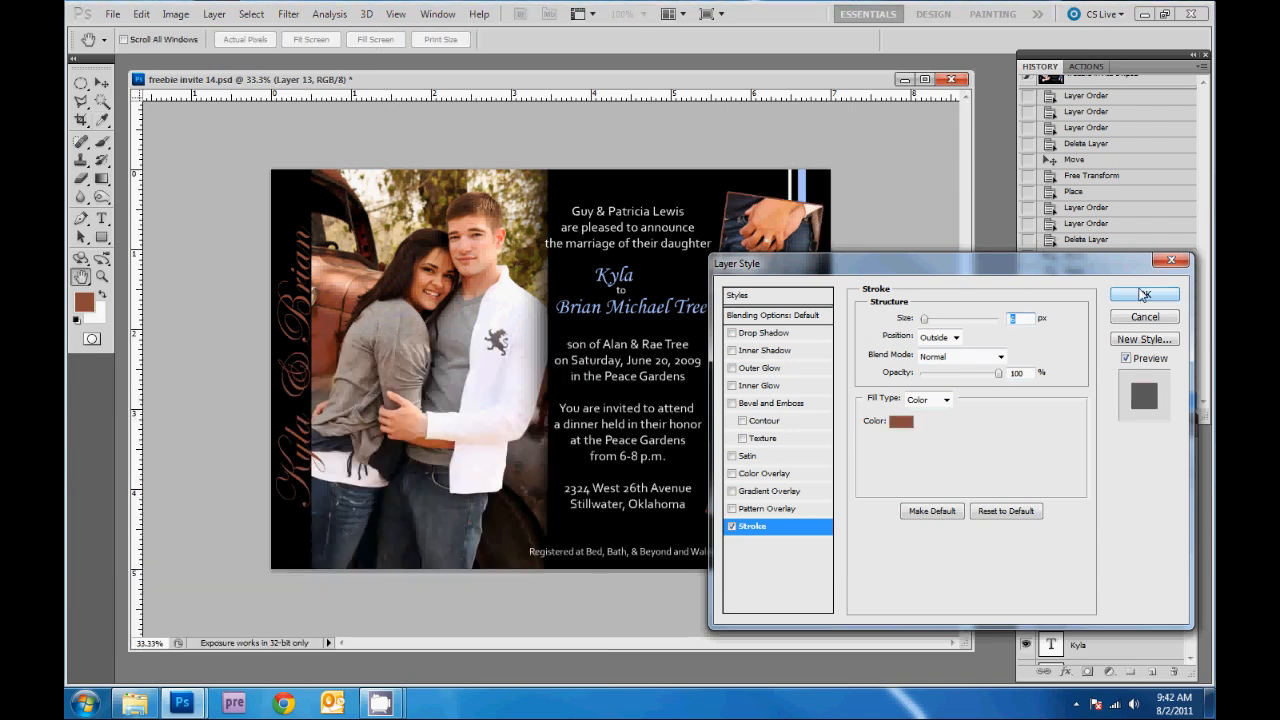
{"action": "left_click", "coordinate": [1145, 294]}
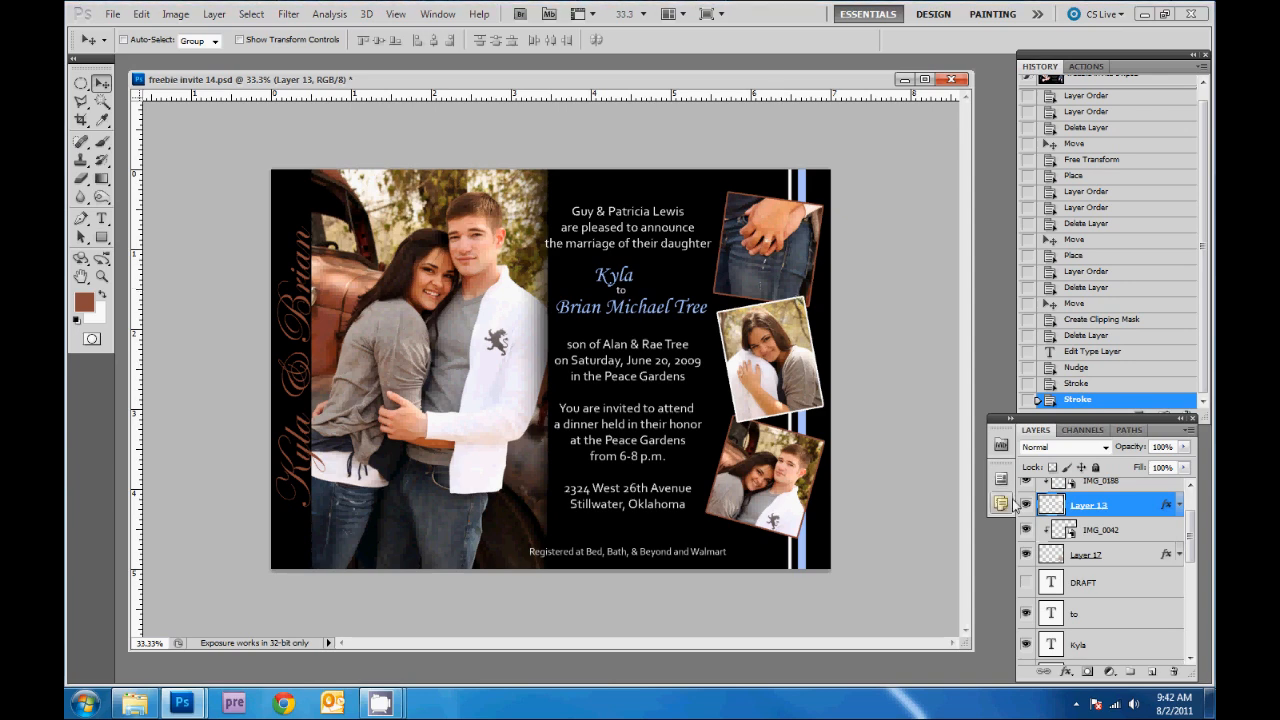
- Give the Layer 9 copy photo a brown stroke frame as well
{"action": "scroll", "coordinate": [1146, 544], "scroll_direction": "up", "scroll_amount": 1}
{"action": "scroll", "coordinate": [1146, 544], "scroll_direction": "up", "scroll_amount": 1}
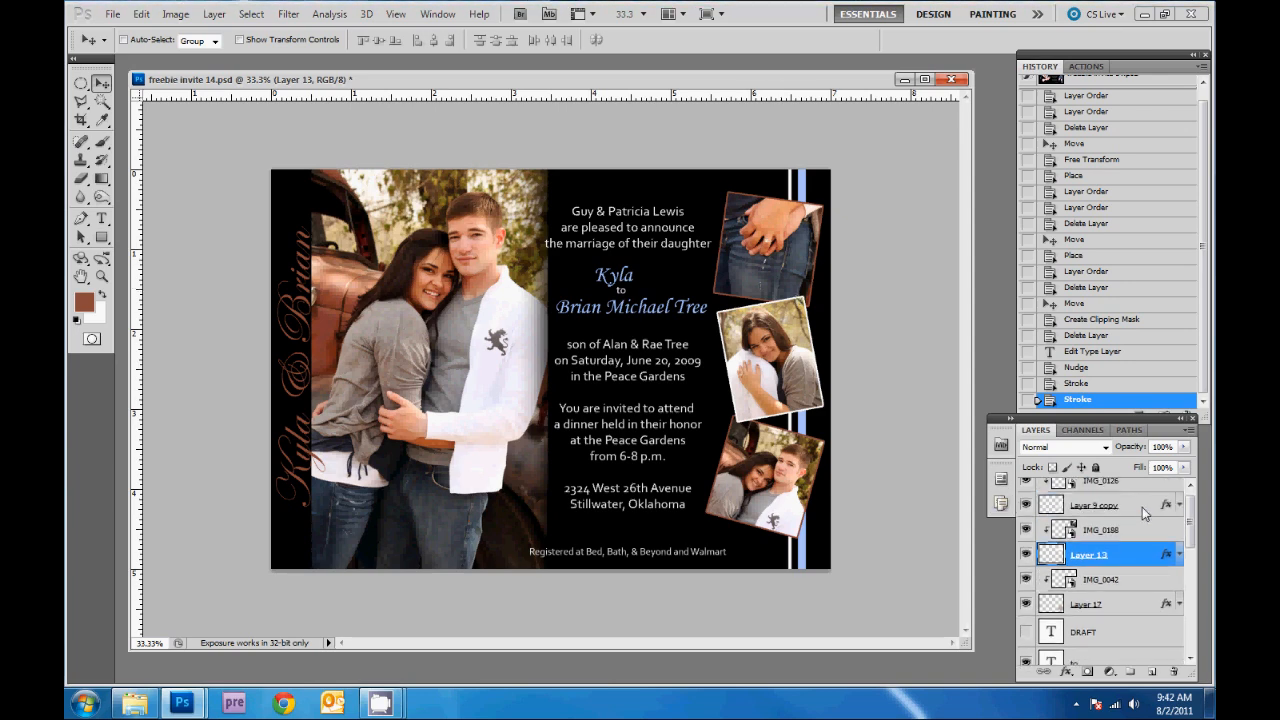
{"action": "double_click", "coordinate": [1142, 507]}
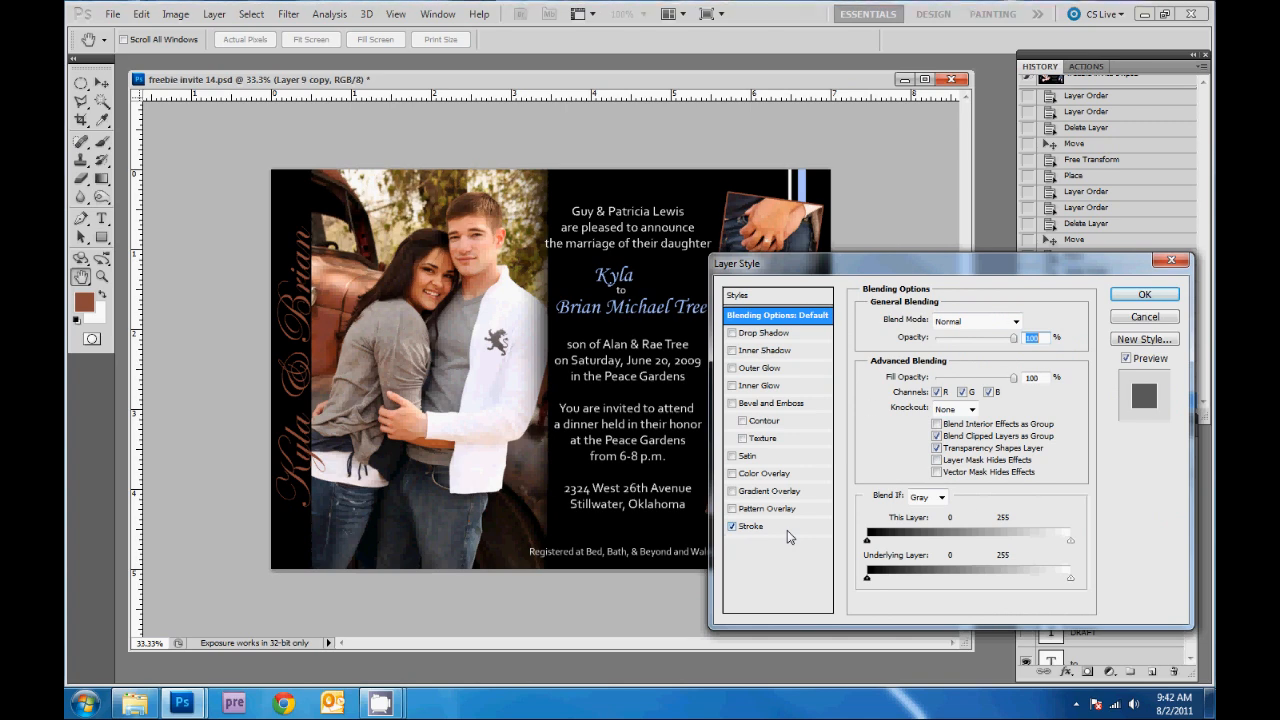
{"action": "left_click", "coordinate": [787, 528]}
{"action": "left_click", "coordinate": [900, 421]}
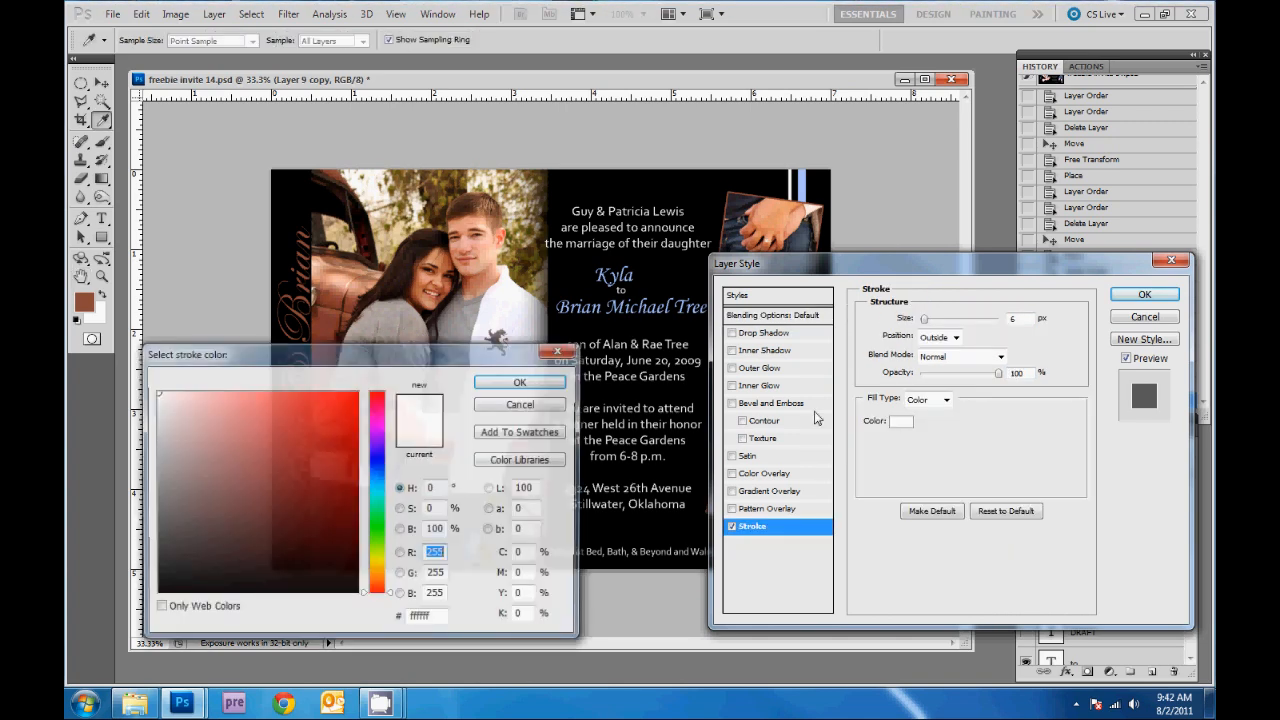
{"action": "left_click", "coordinate": [85, 301]}
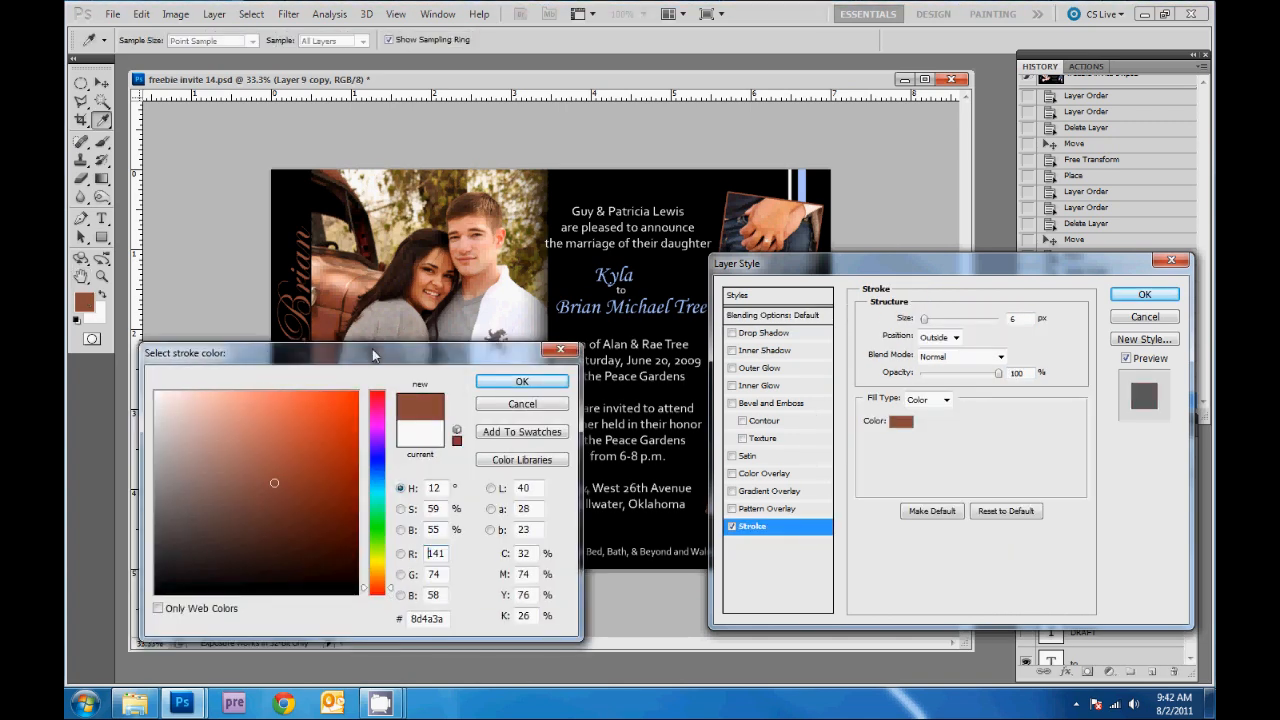
{"action": "left_click", "coordinate": [518, 381]}
{"action": "left_click", "coordinate": [1132, 298]}
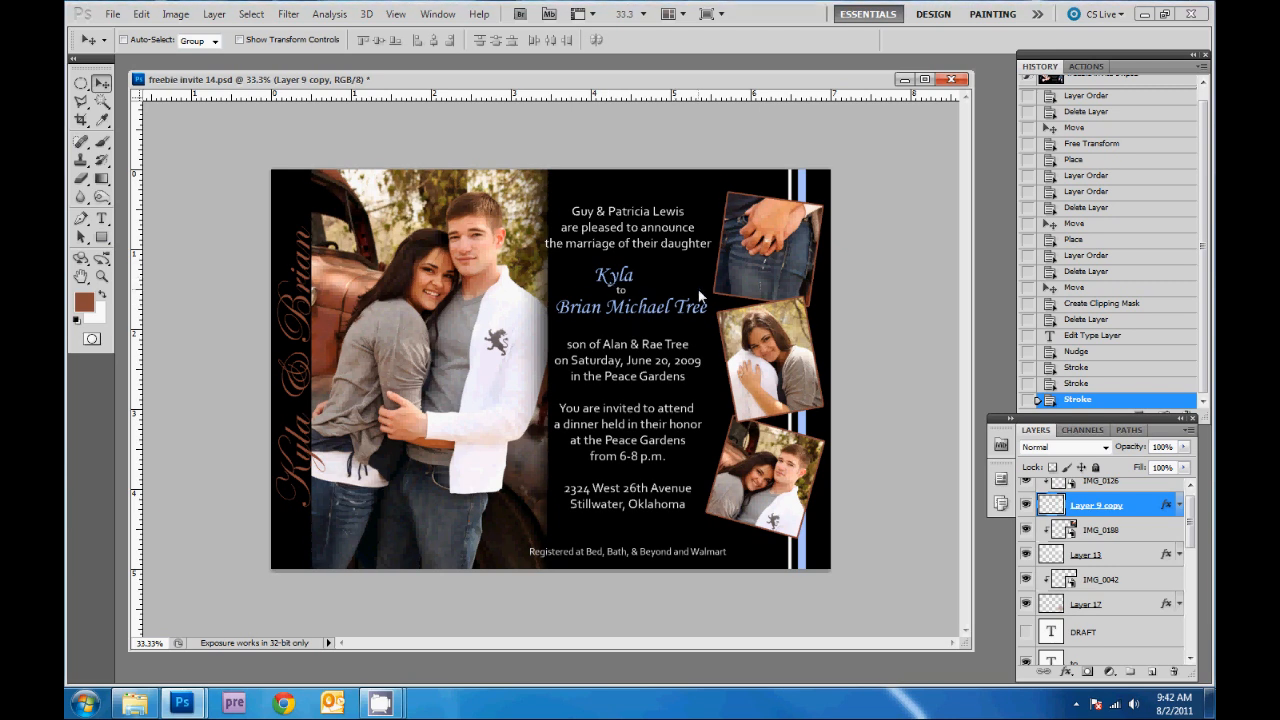
- Fill the bride's name in the centre text with the brown foreground colour
{"action": "left_click", "coordinate": [102, 220]}
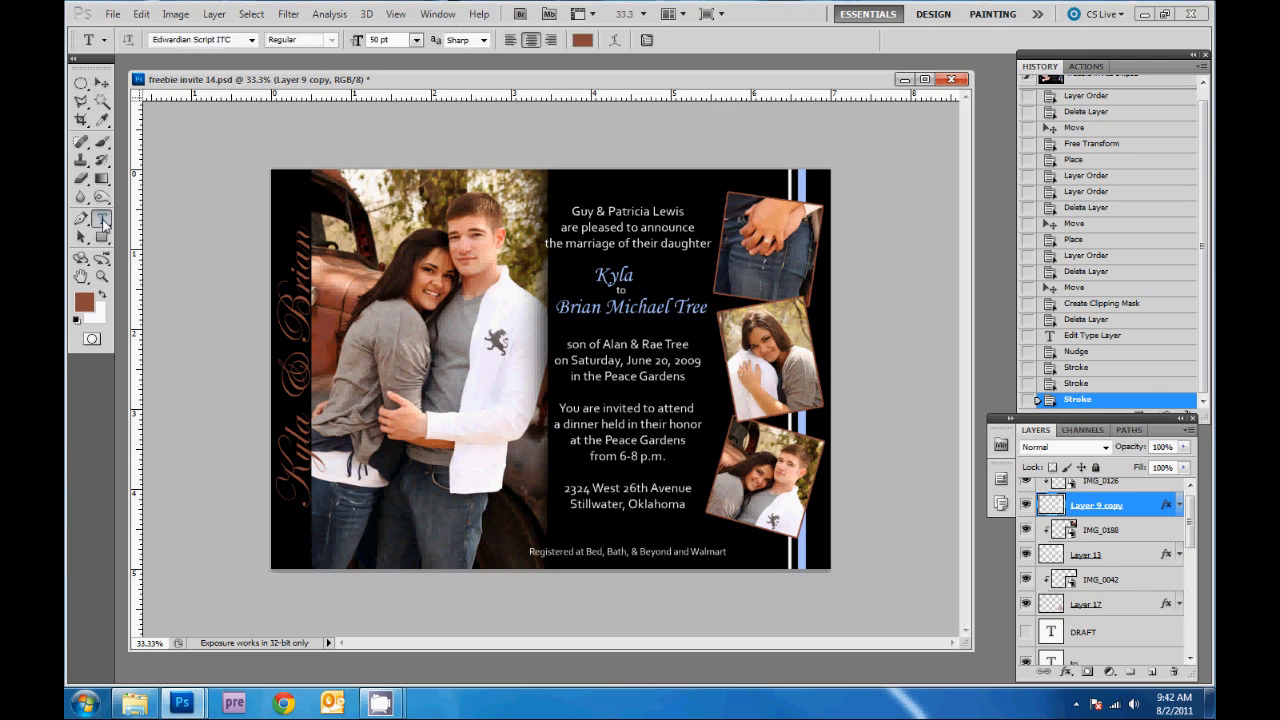
{"action": "double_click", "coordinate": [608, 280]}
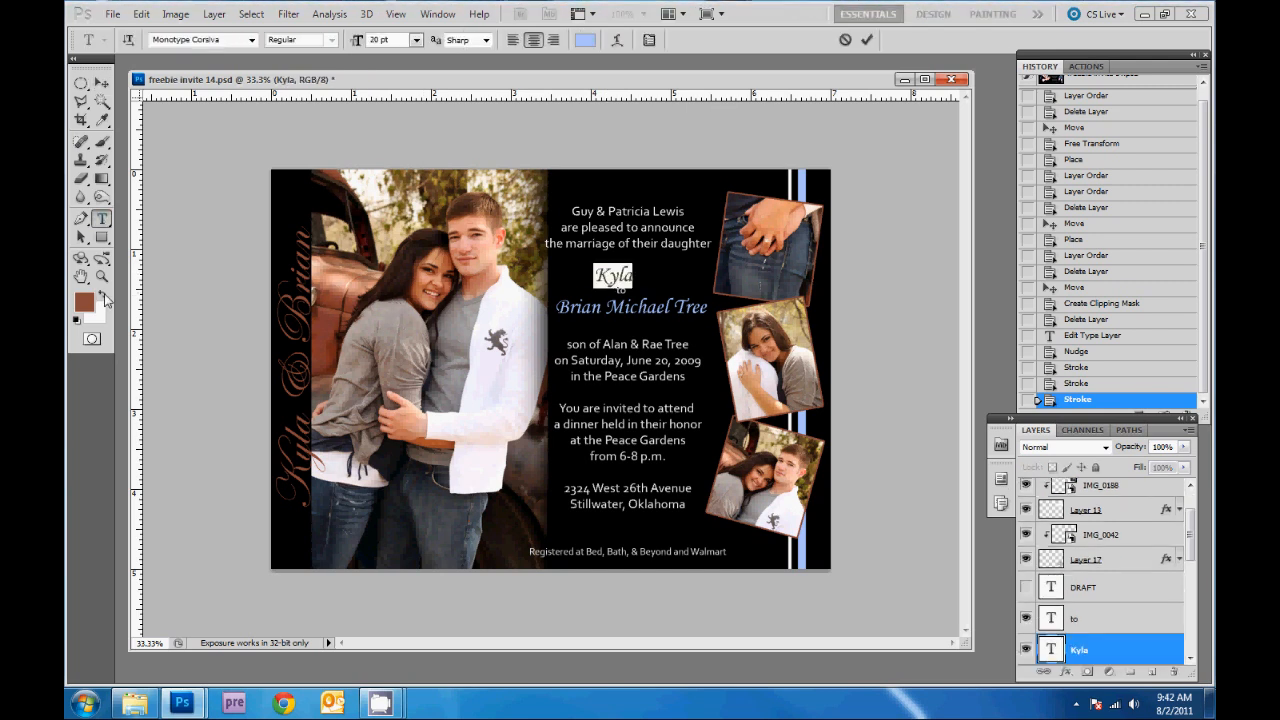
{"action": "key", "text": "alt+BackSpace"}
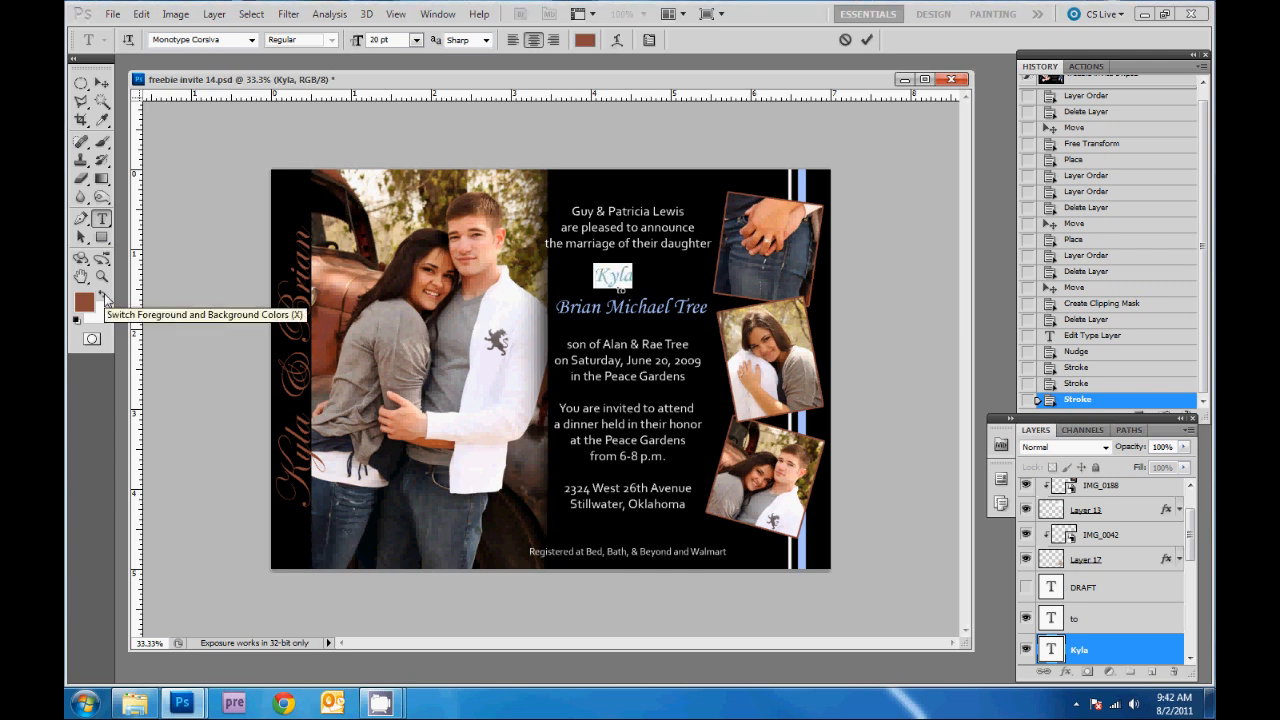
{"action": "left_click", "coordinate": [103, 84]}
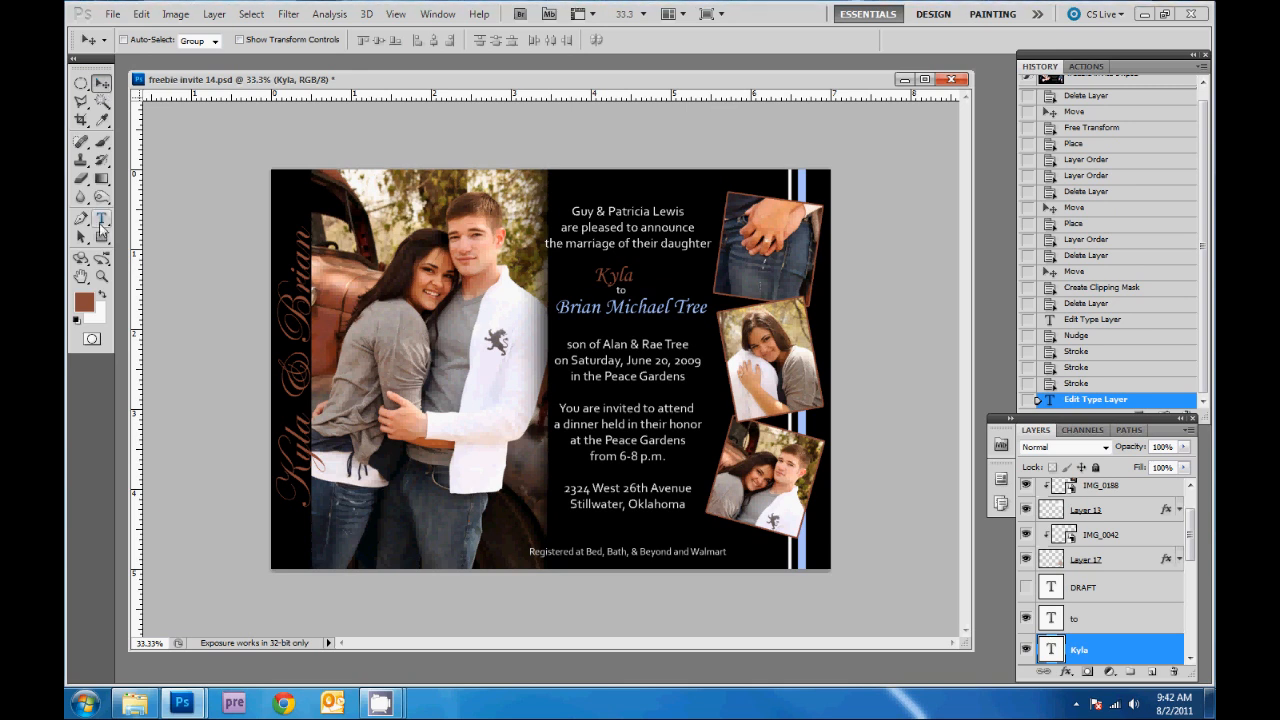
- Recolour the groom's full name line from light blue to brown
{"action": "left_click", "coordinate": [102, 220]}
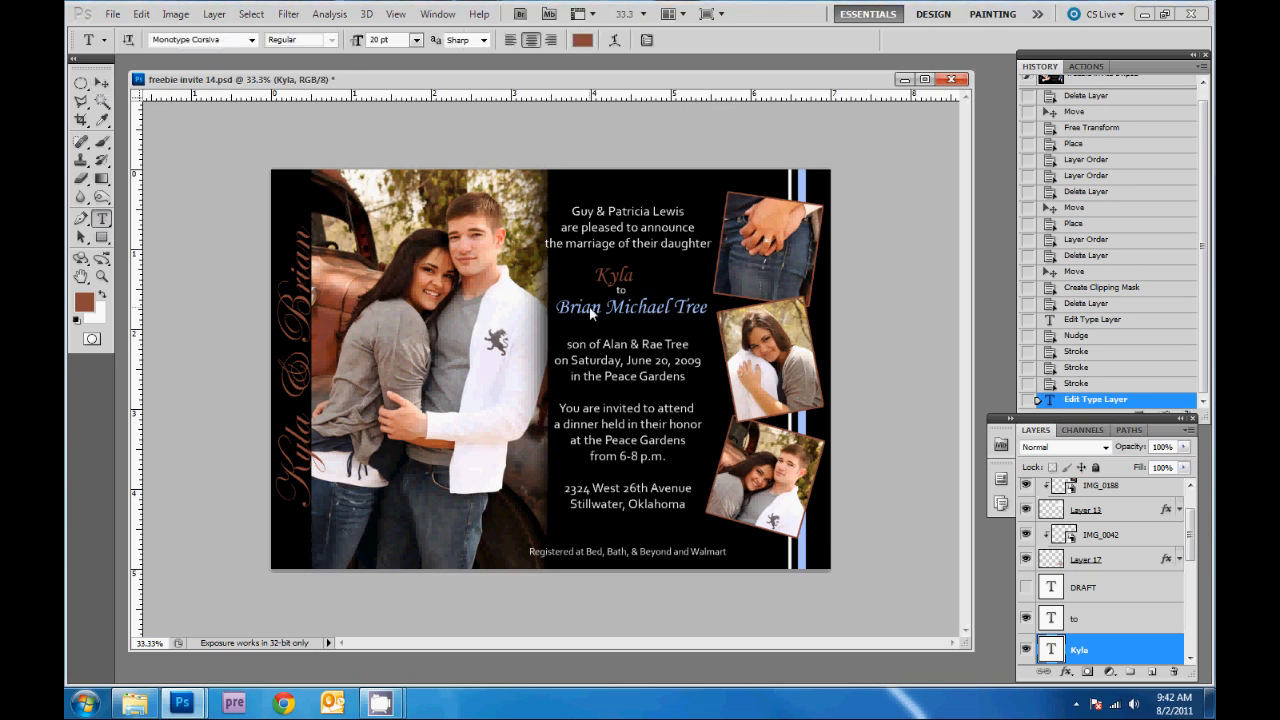
{"action": "double_click", "coordinate": [589, 306]}
{"action": "key", "text": "ctrl+a"}
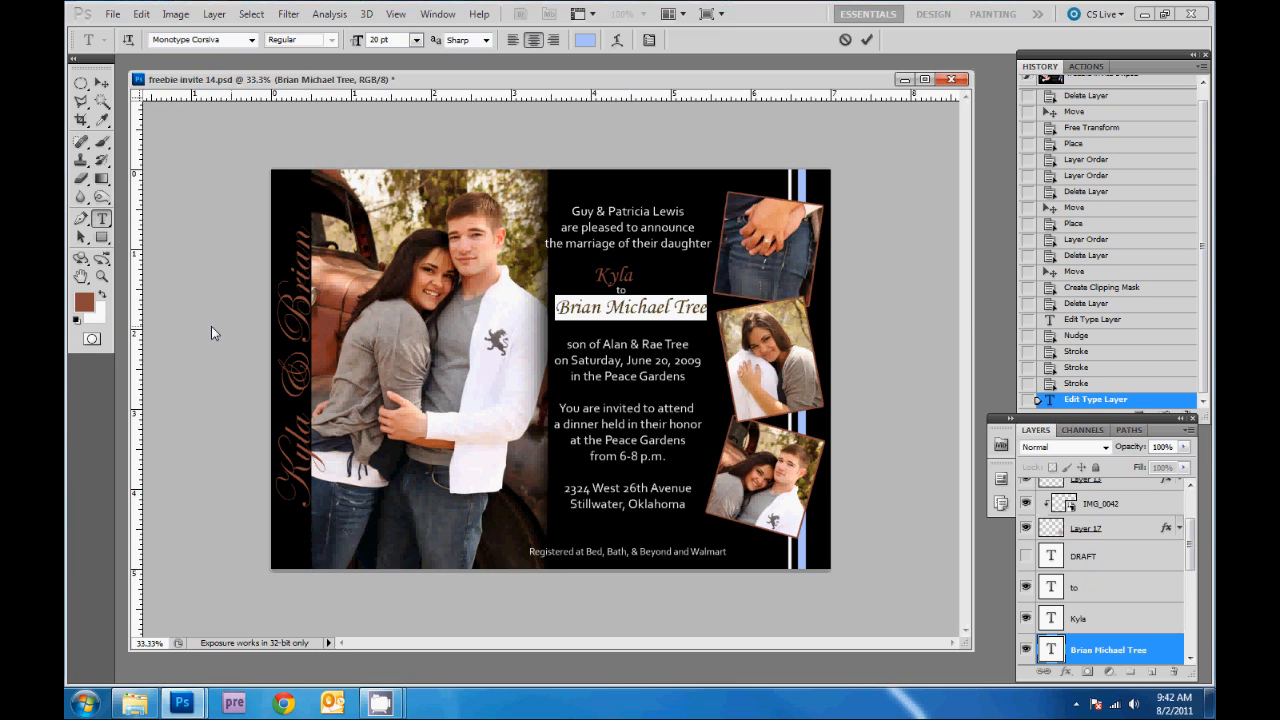
{"action": "left_click", "coordinate": [102, 295]}
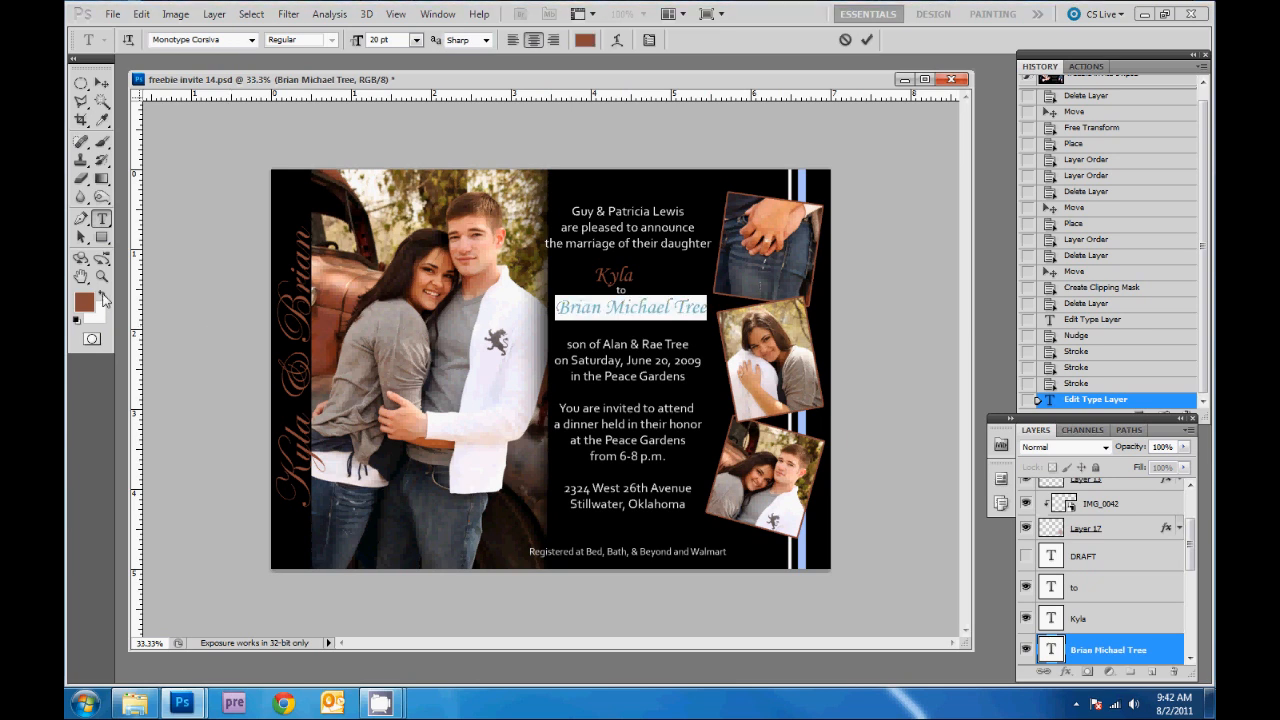
{"action": "left_click", "coordinate": [100, 84]}
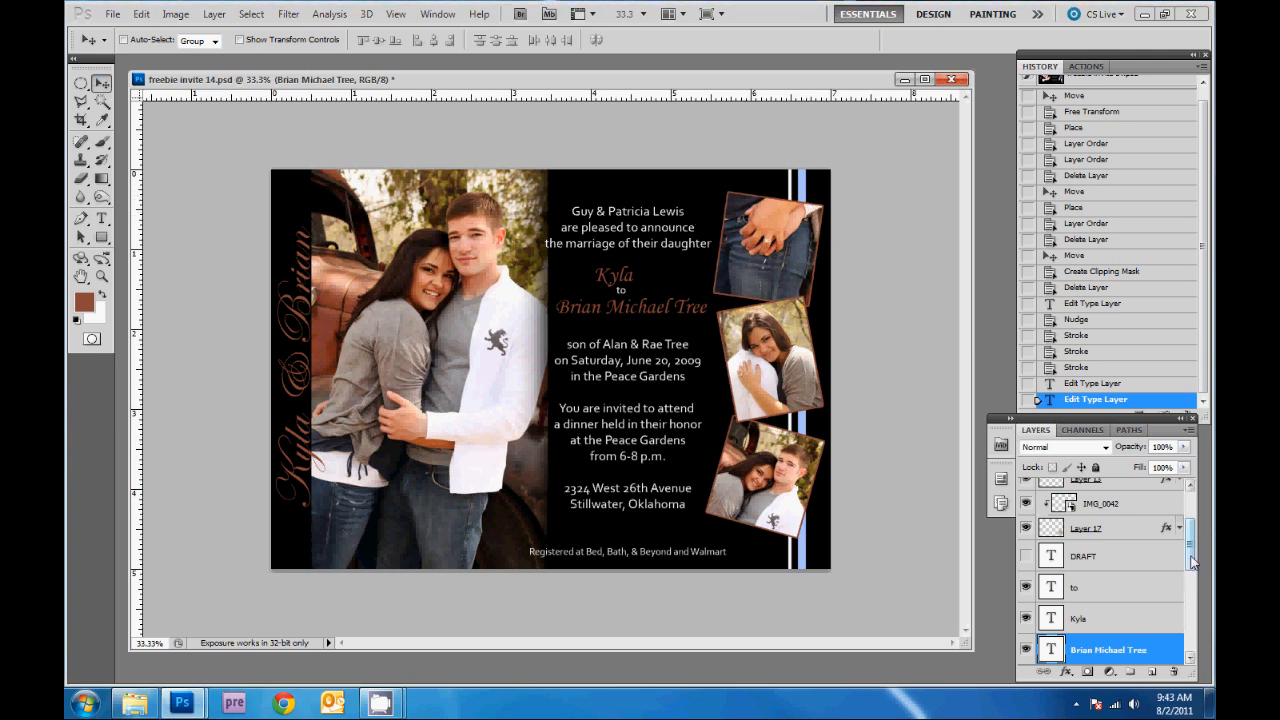
- Load the Layer 7 vertical stripe's pixels as a selection
{"action": "left_click_drag", "start_coordinate": [1191, 563], "coordinate": [1194, 572]}
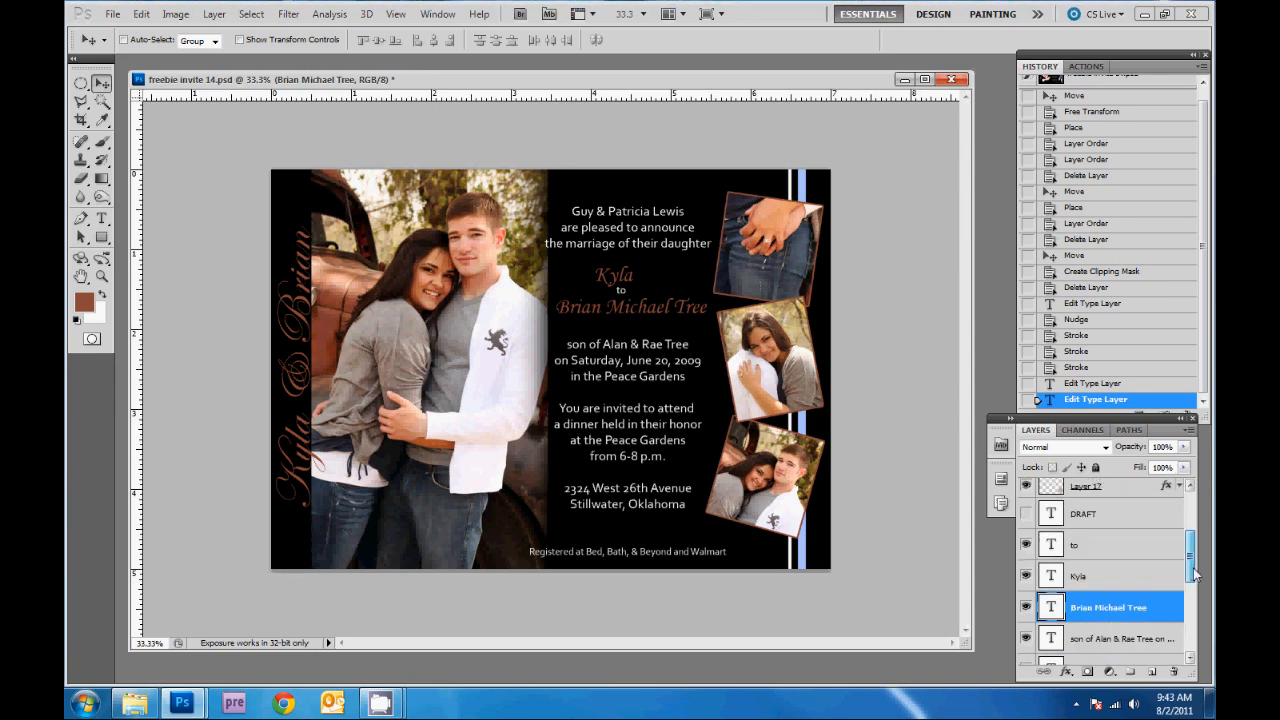
{"action": "scroll", "coordinate": [1193, 568], "scroll_direction": "down", "scroll_amount": 5}
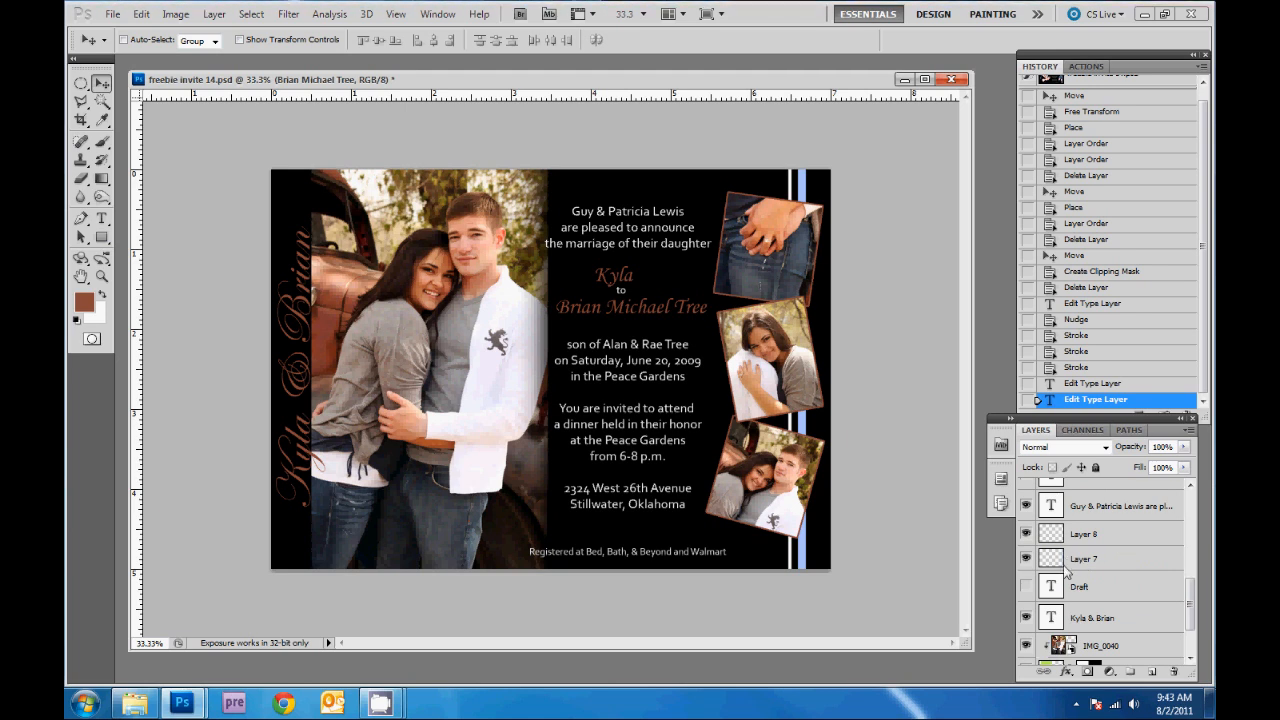
{"action": "left_click", "coordinate": [1117, 559]}
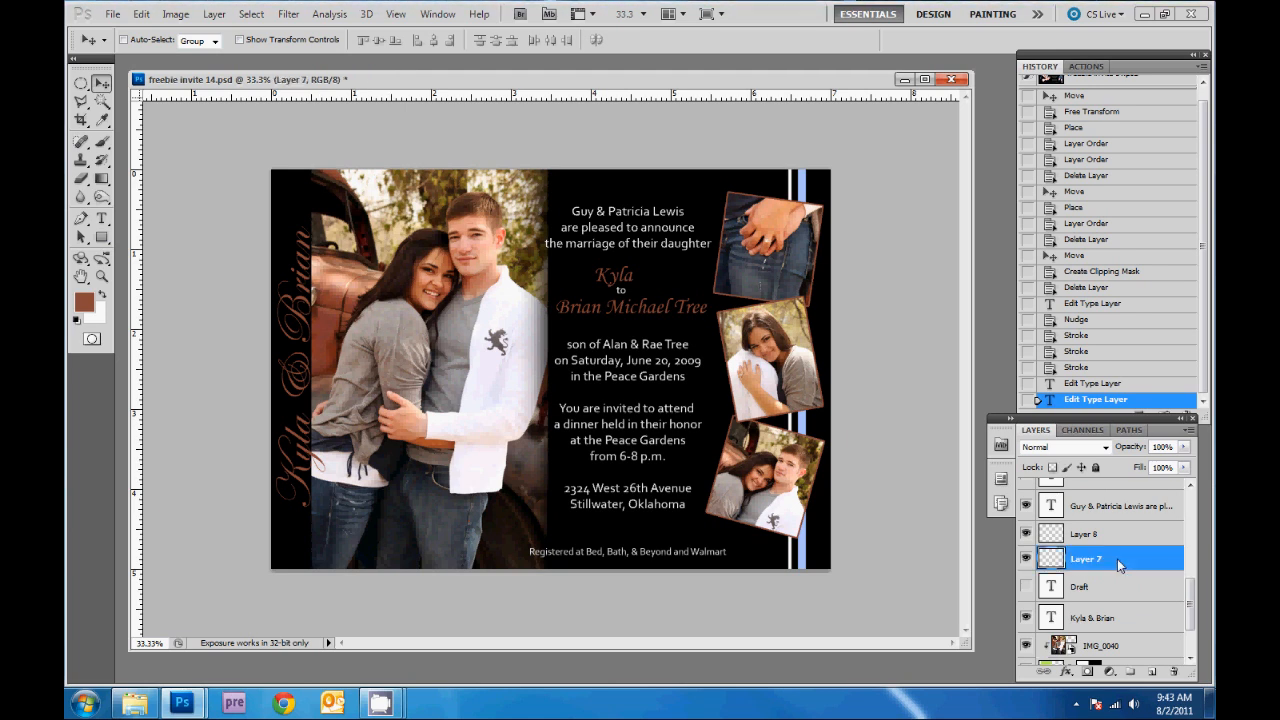
{"action": "left_click", "coordinate": [1053, 560], "text": "ctrl"}
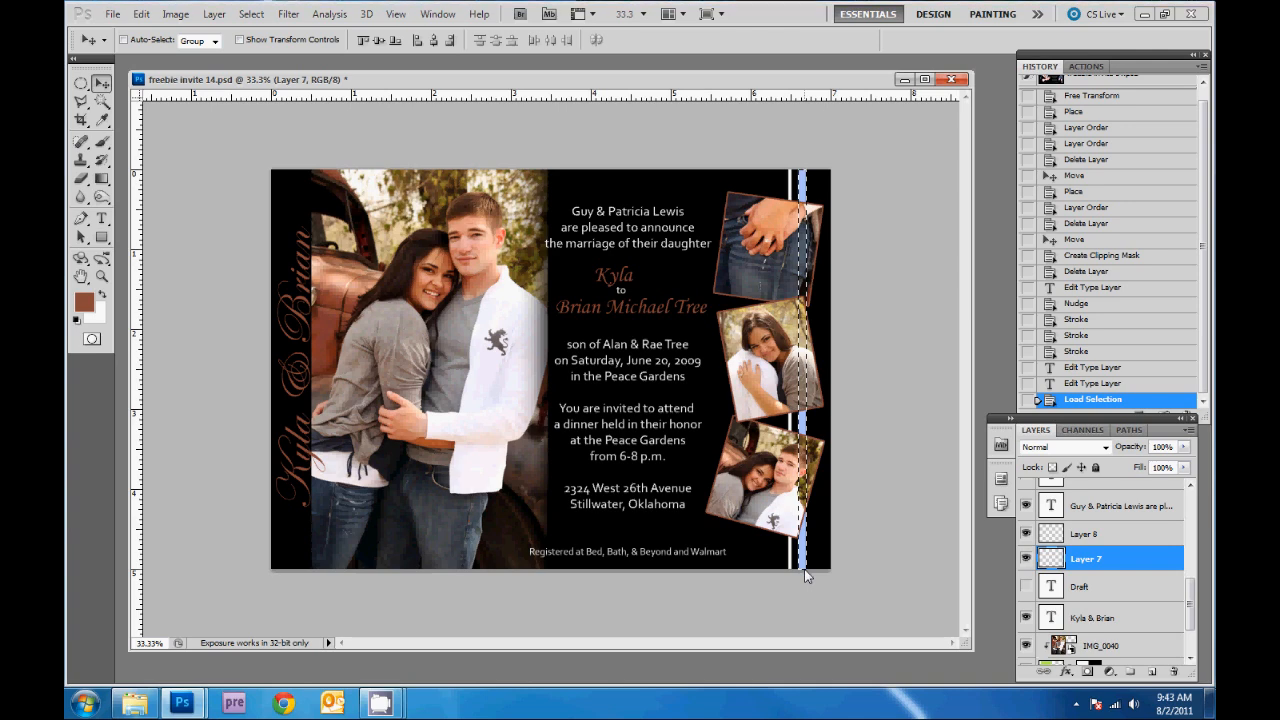
- Fill the selected stripe with the brown foreground colour and deselect
{"action": "key", "text": "shift+F5"}
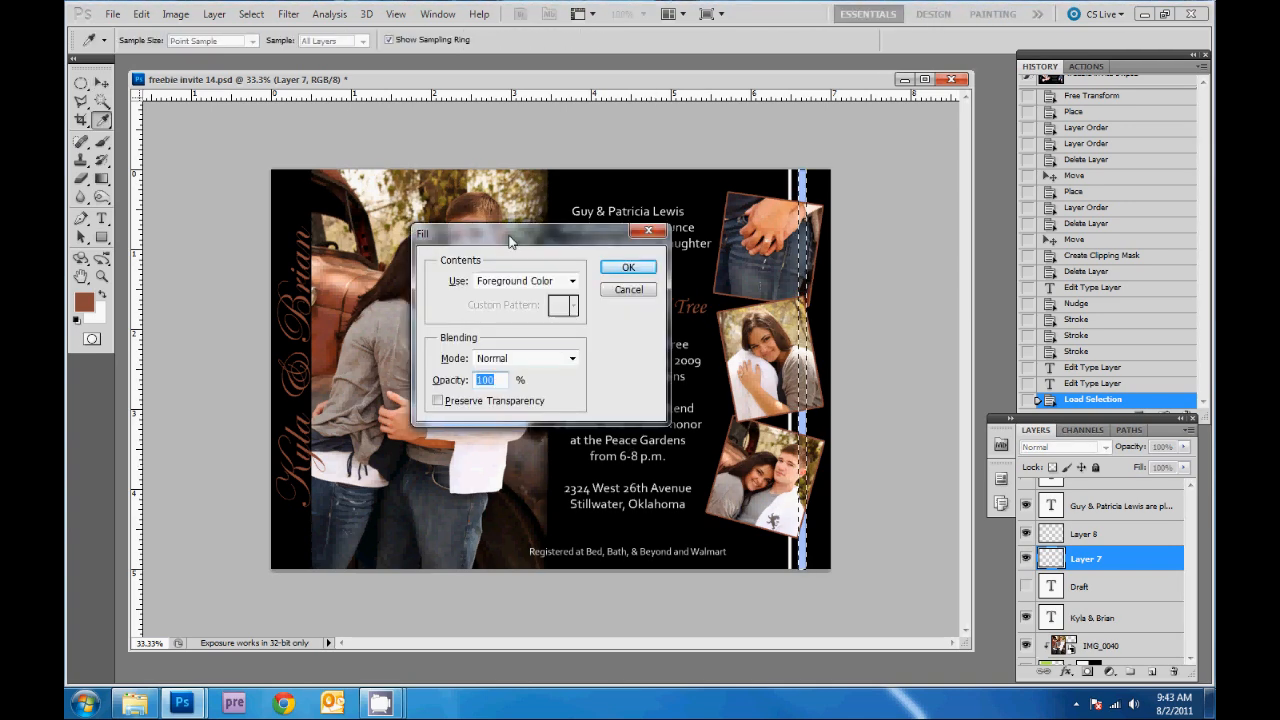
{"action": "left_click_drag", "start_coordinate": [508, 234], "coordinate": [491, 216]}
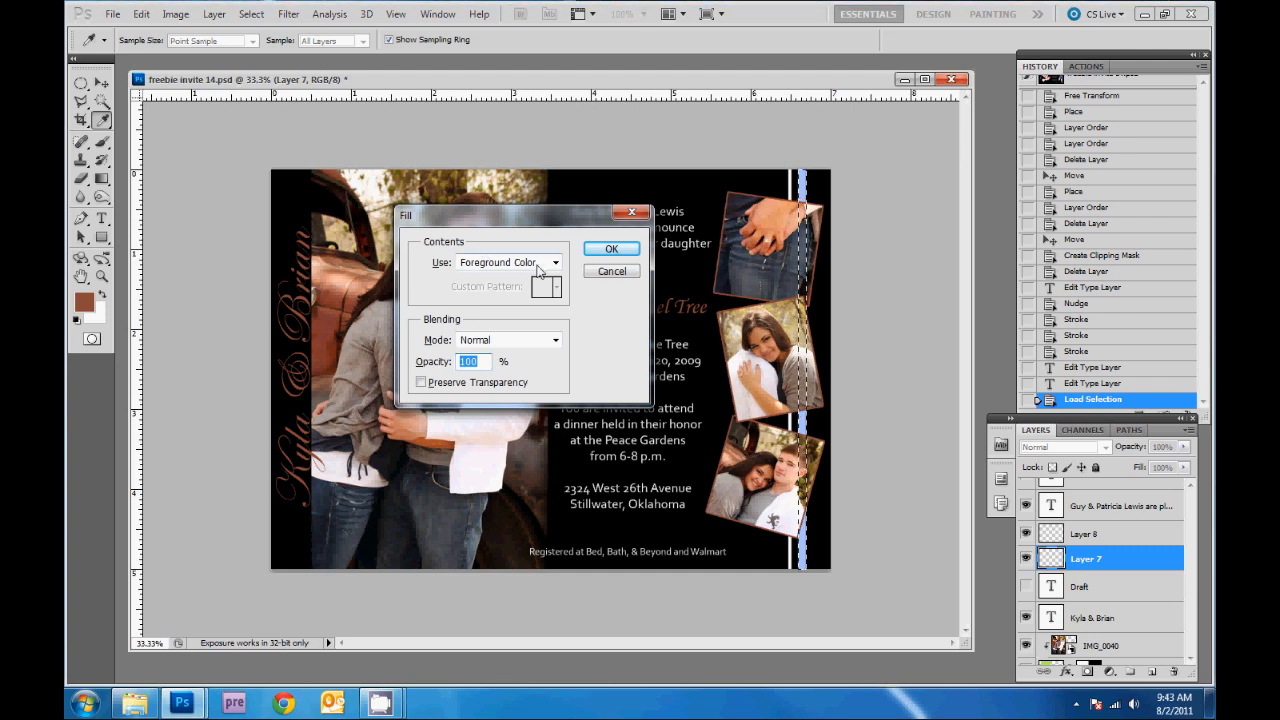
{"action": "left_click", "coordinate": [611, 250]}
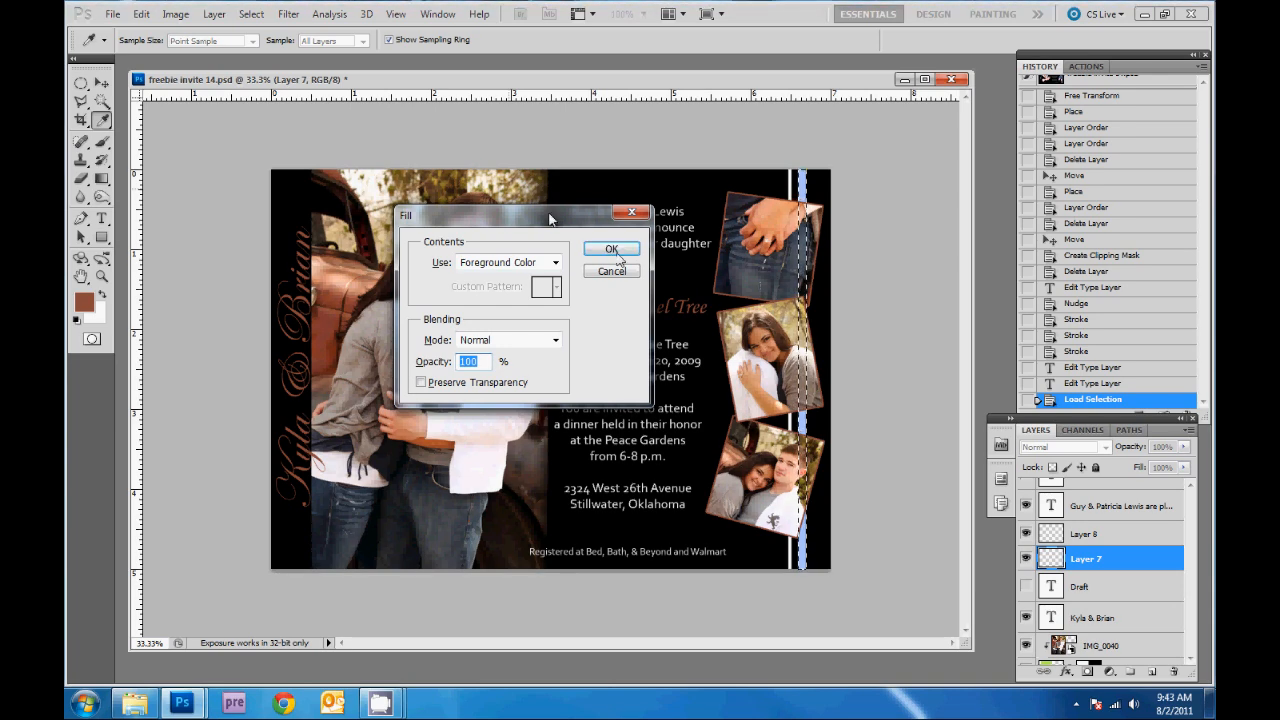
{"action": "key", "text": "v"}
{"action": "left_click", "coordinate": [141, 14]}
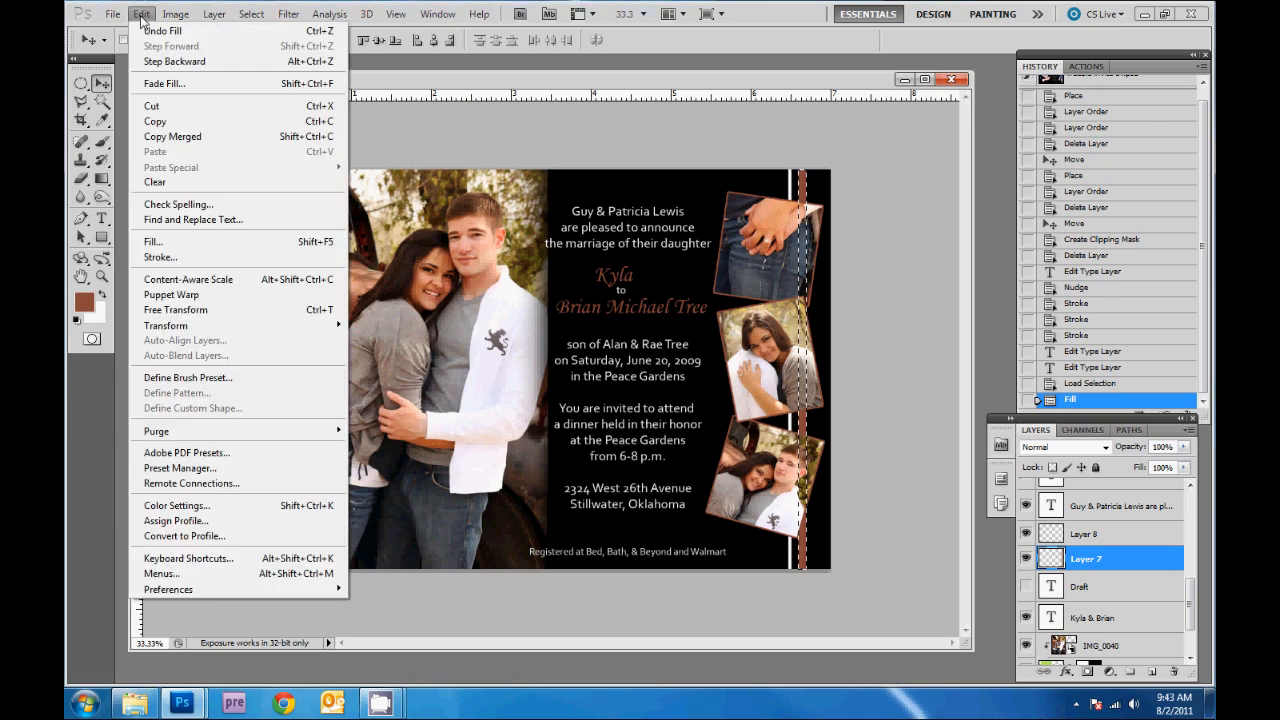
{"action": "left_click", "coordinate": [178, 250]}
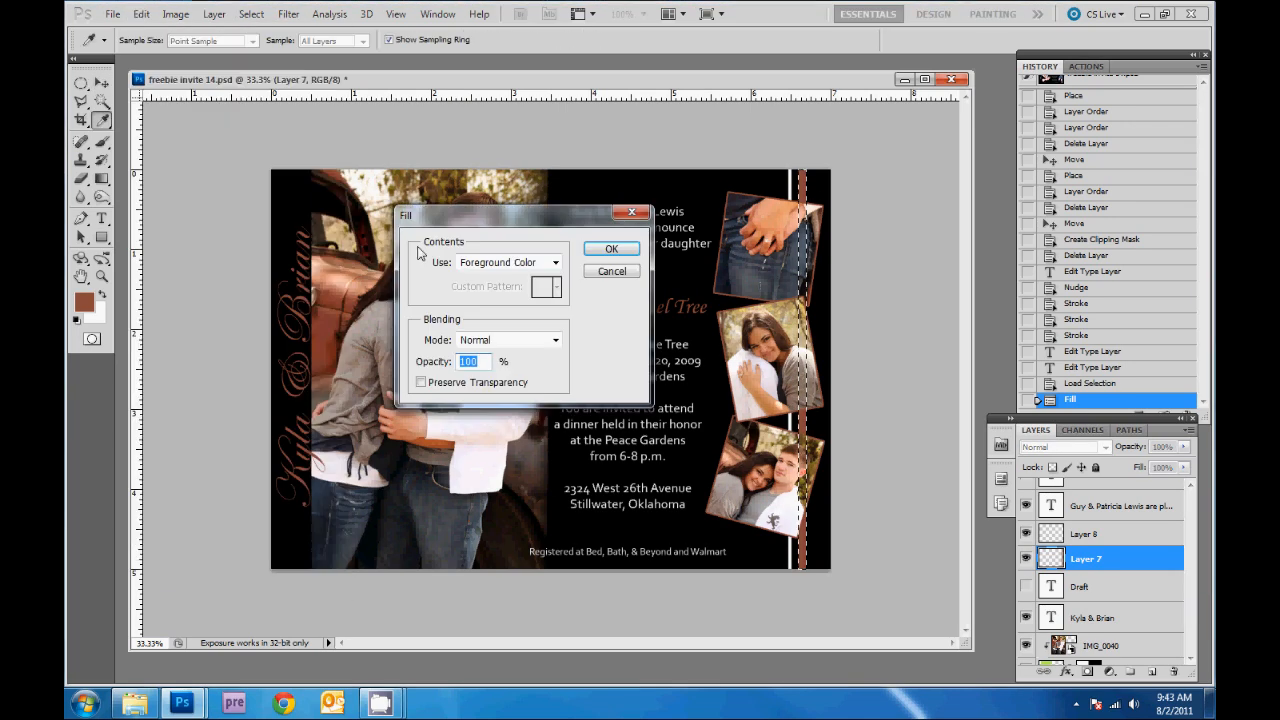
{"action": "left_click", "coordinate": [611, 273]}
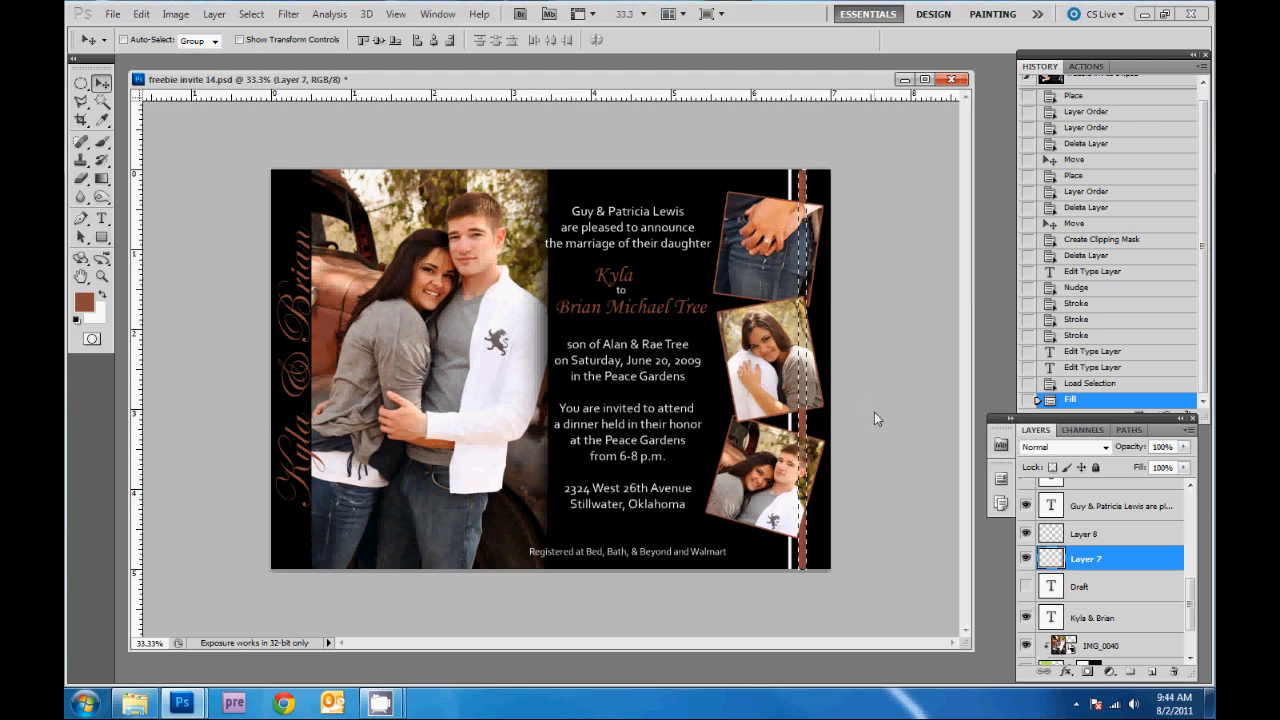
{"action": "key", "text": "ctrl+d"}
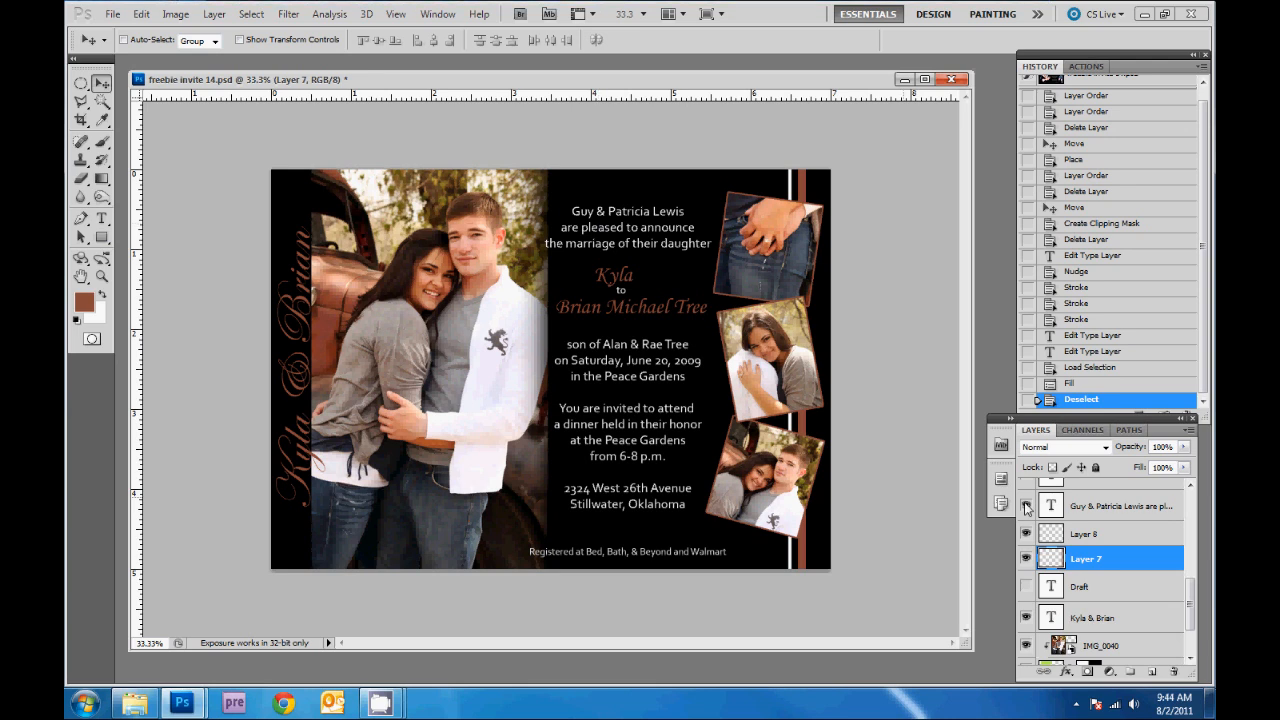
{"action": "scroll", "coordinate": [1148, 625], "scroll_direction": "up", "scroll_amount": 4}
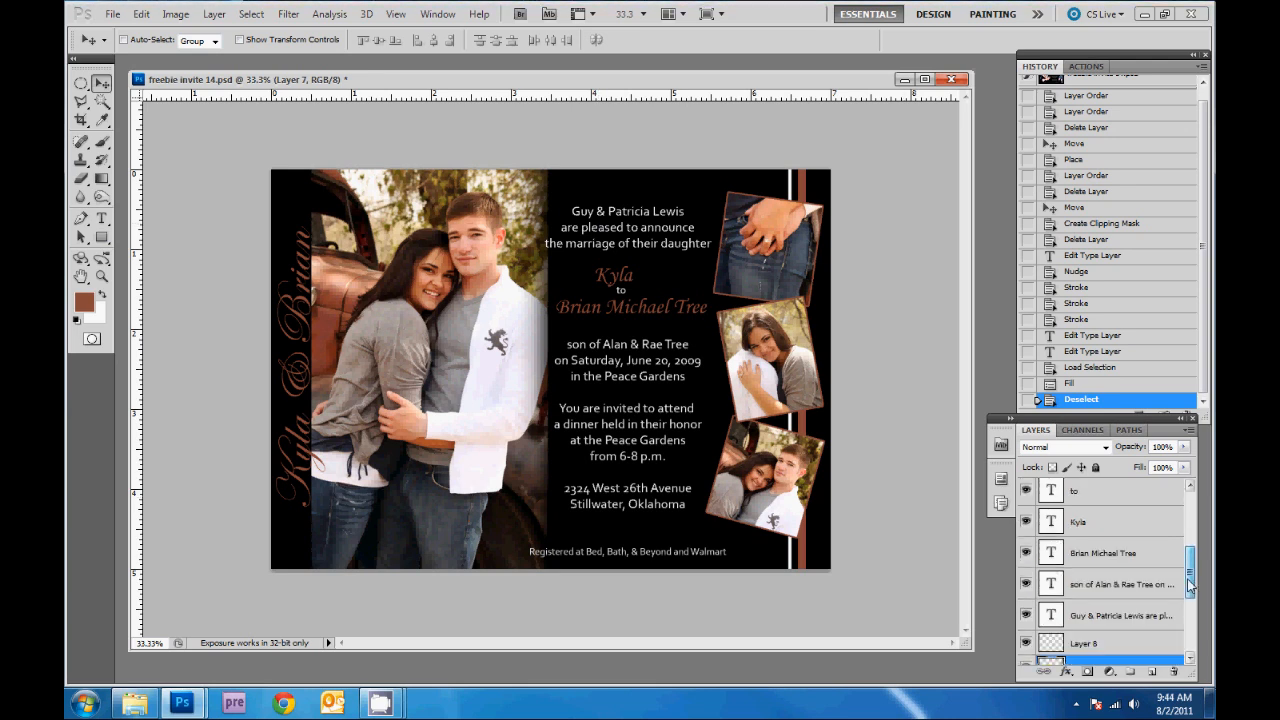
- Replace the bride's parents' names in the opening announcement with new names
{"action": "left_click", "coordinate": [1127, 624]}
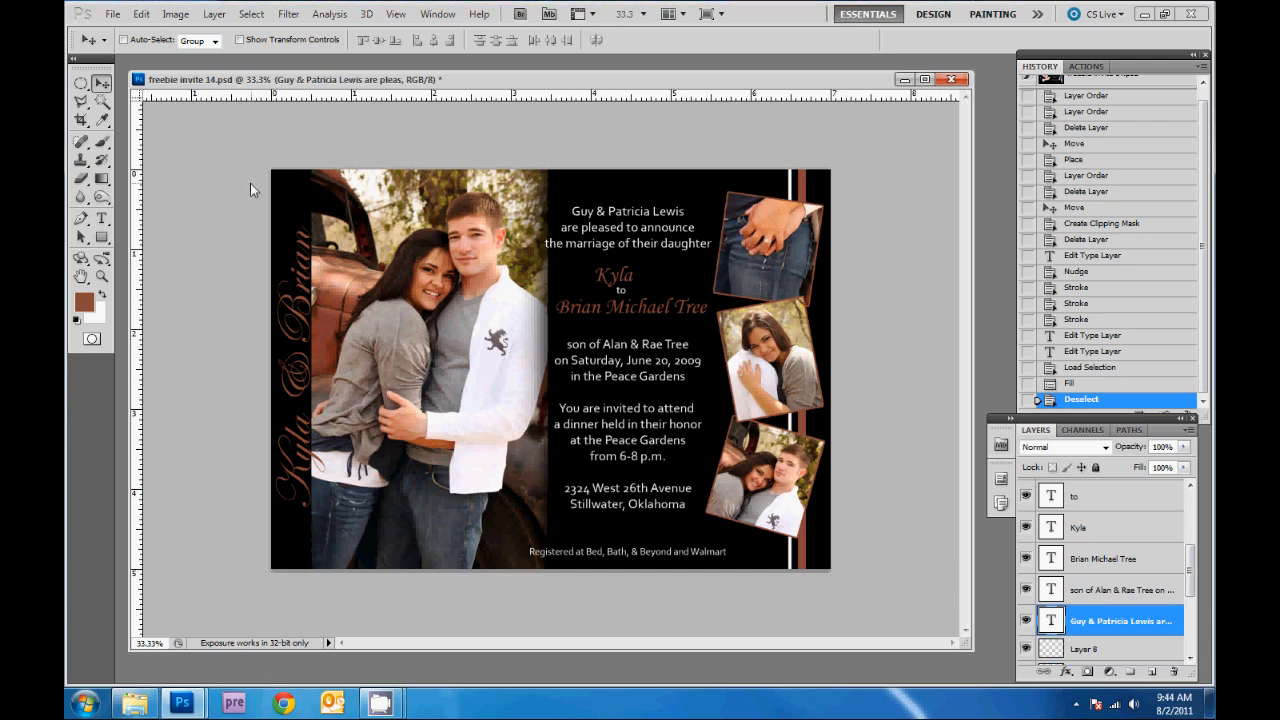
{"action": "left_click", "coordinate": [99, 221]}
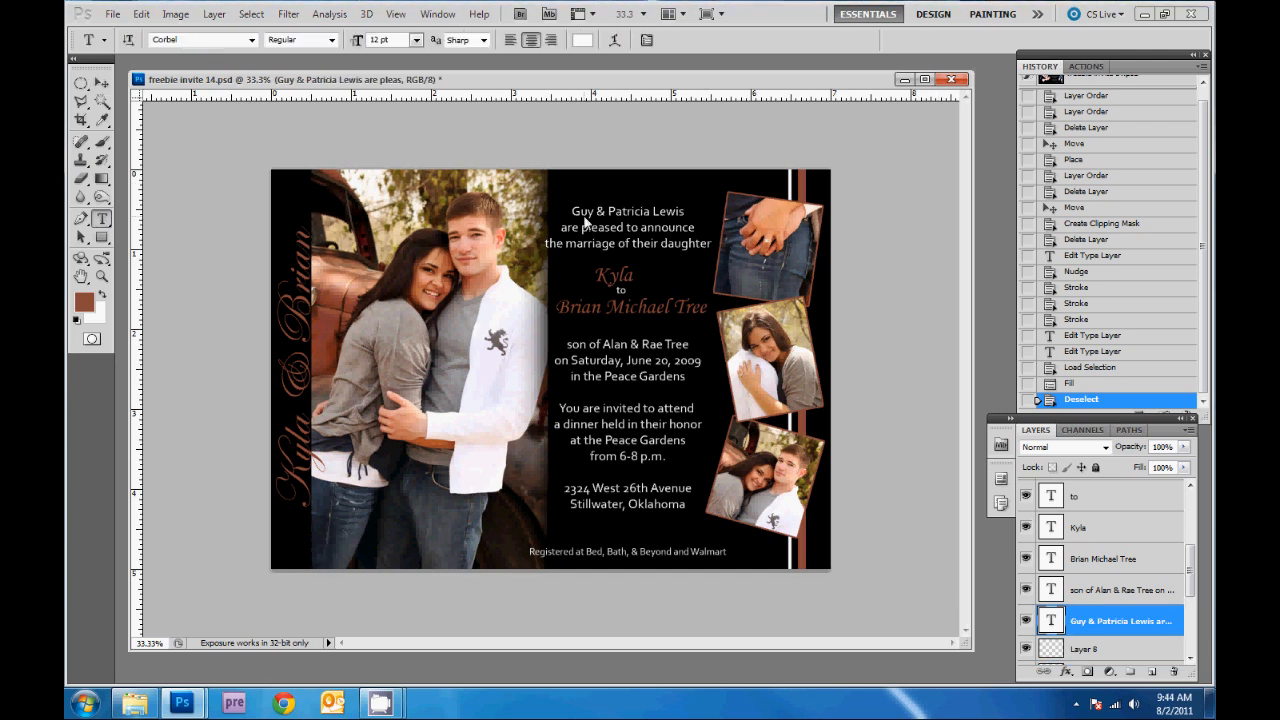
{"action": "triple_click", "coordinate": [585, 218]}
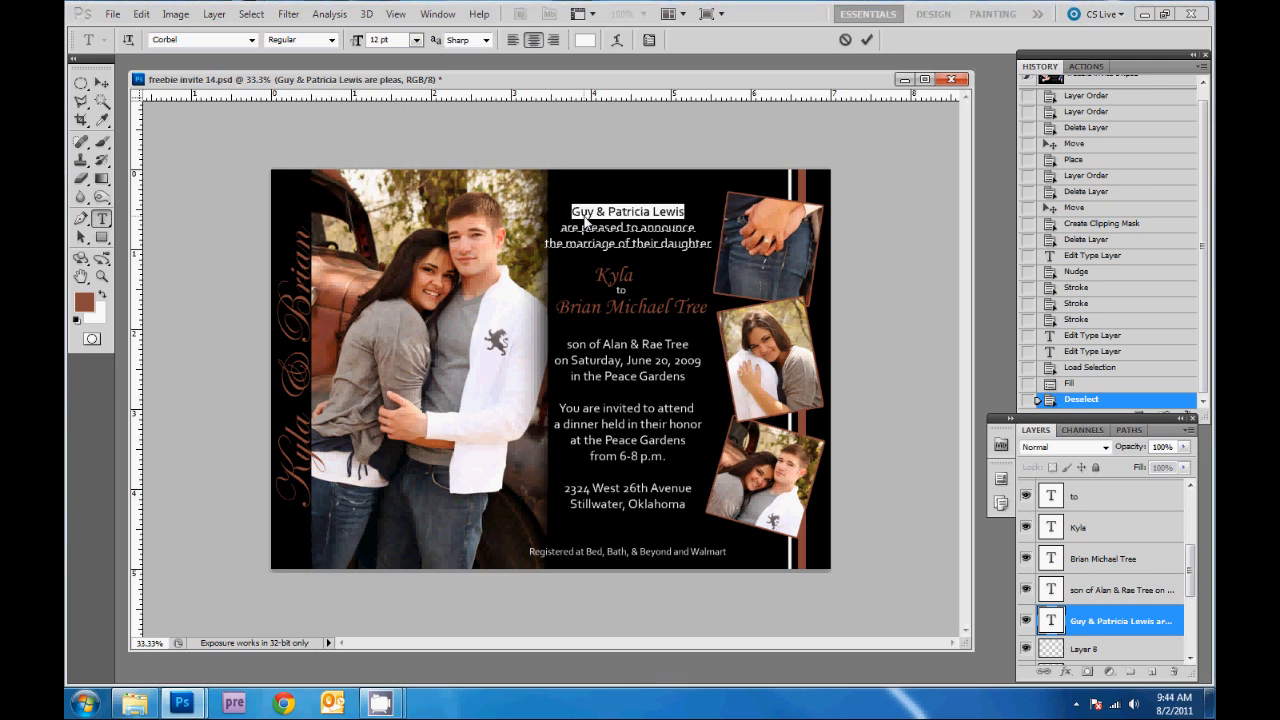
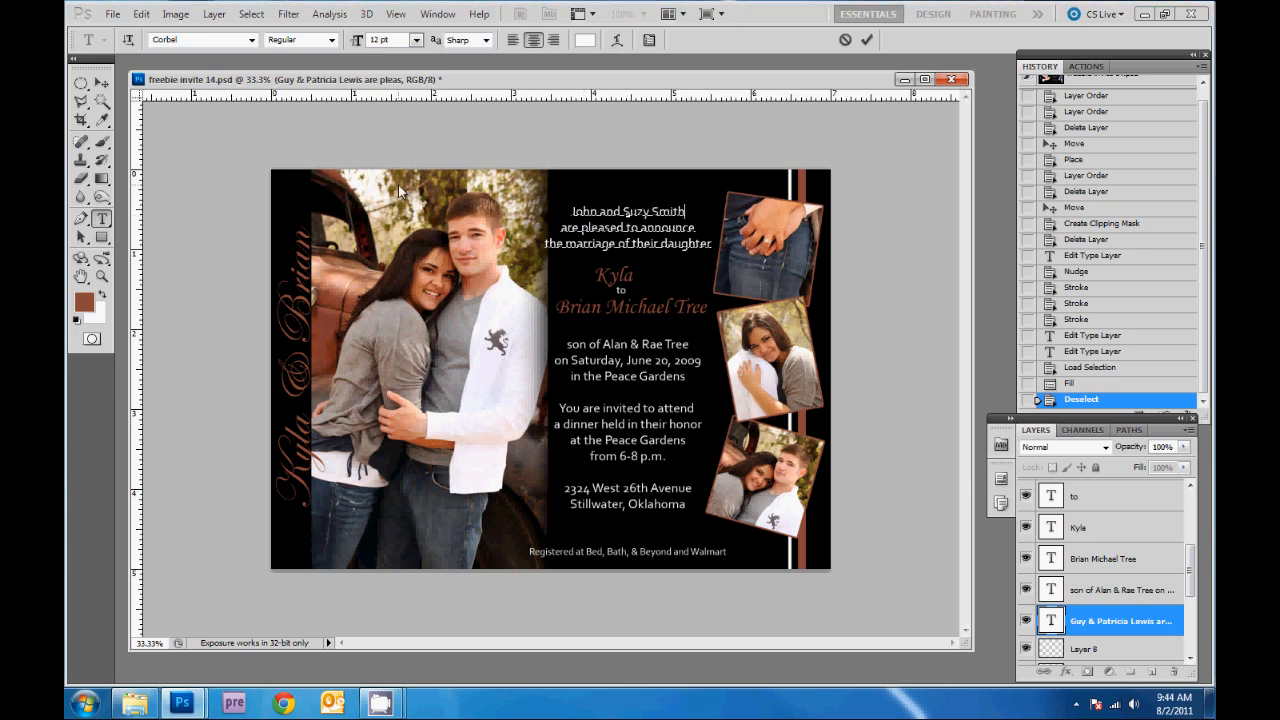
{"action": "left_click", "coordinate": [103, 86]}
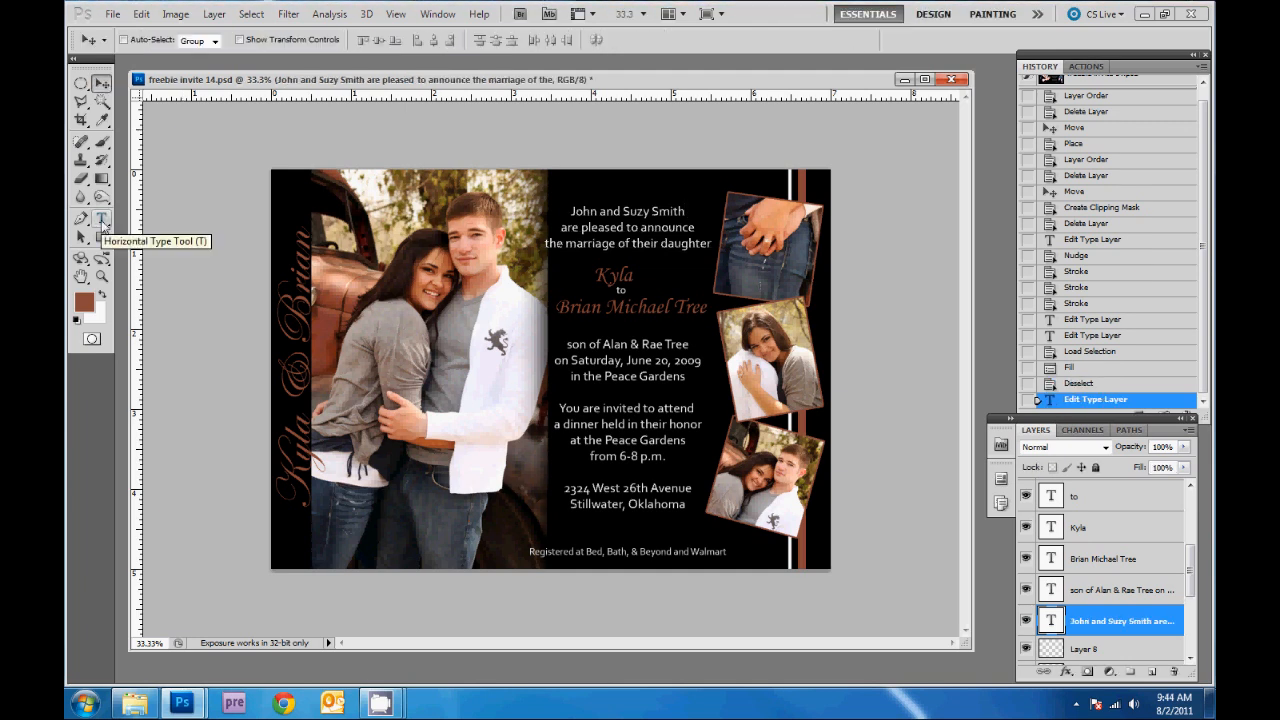
- Retype the details line as 'son of' followed by the groom's parents' names
{"action": "left_click", "coordinate": [102, 222]}
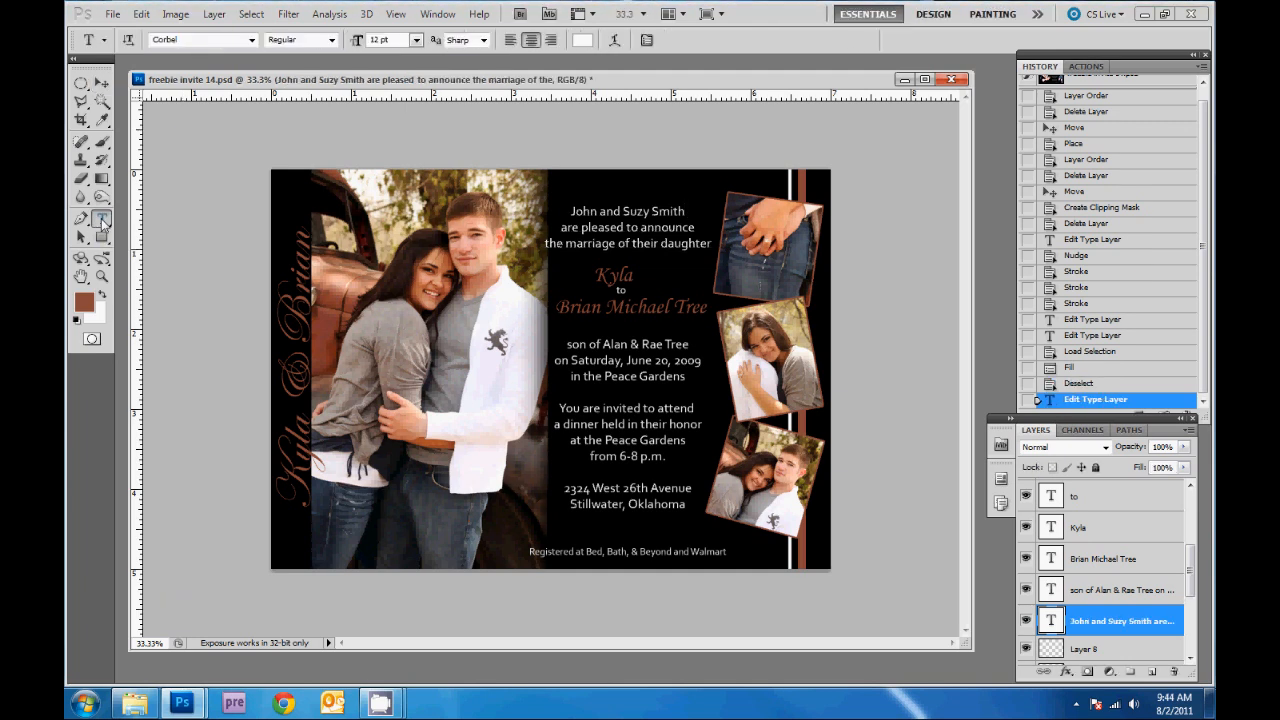
{"action": "left_click_drag", "start_coordinate": [566, 344], "coordinate": [587, 346]}
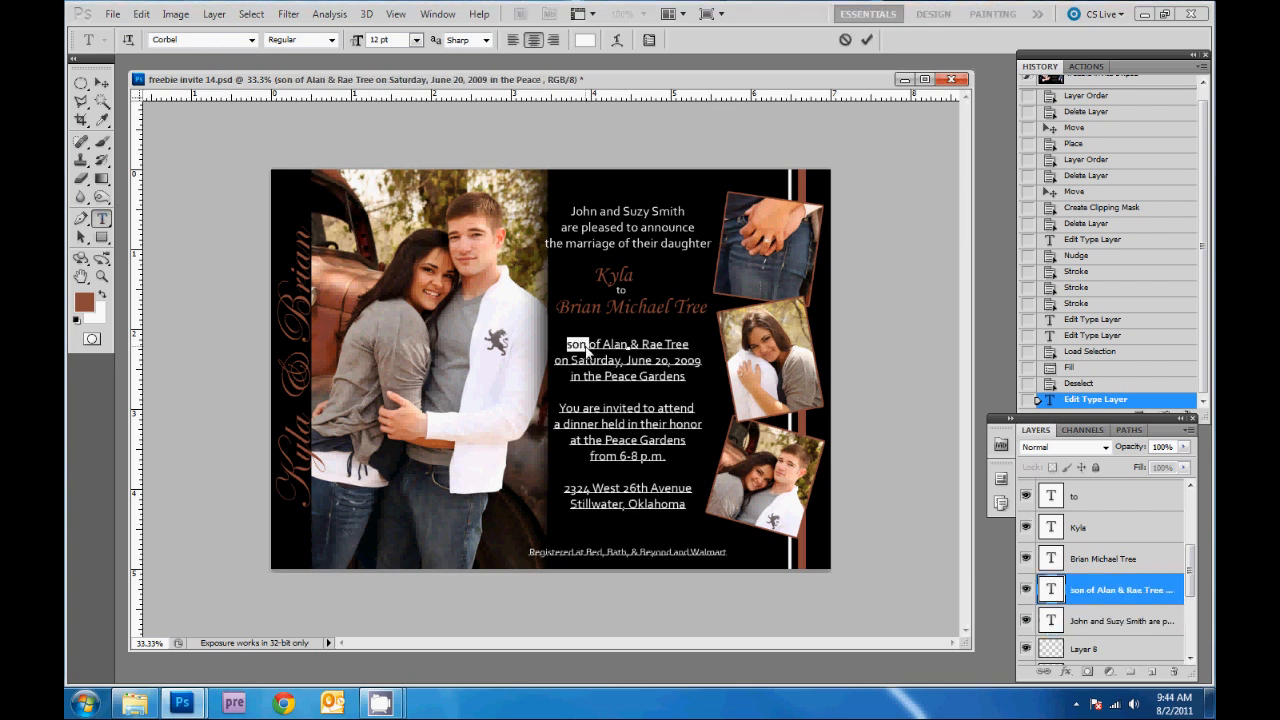
{"action": "triple_click", "coordinate": [587, 347]}
{"action": "type", "text": "son"}
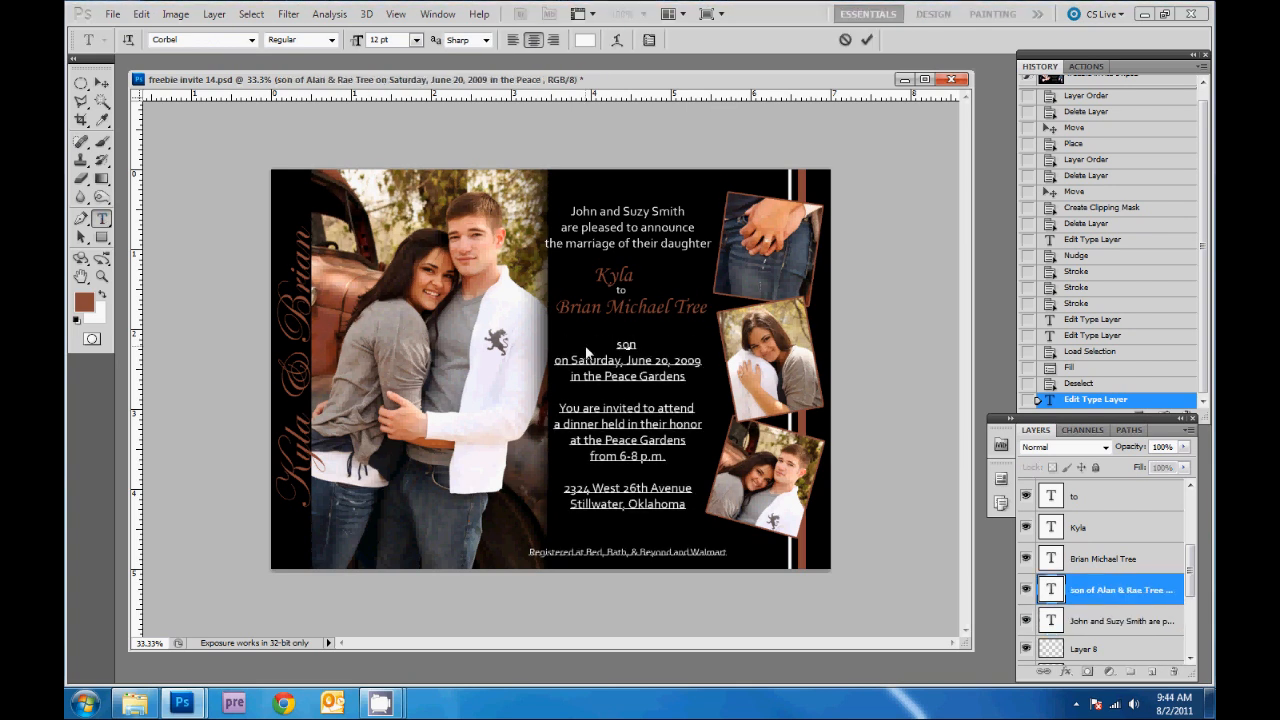
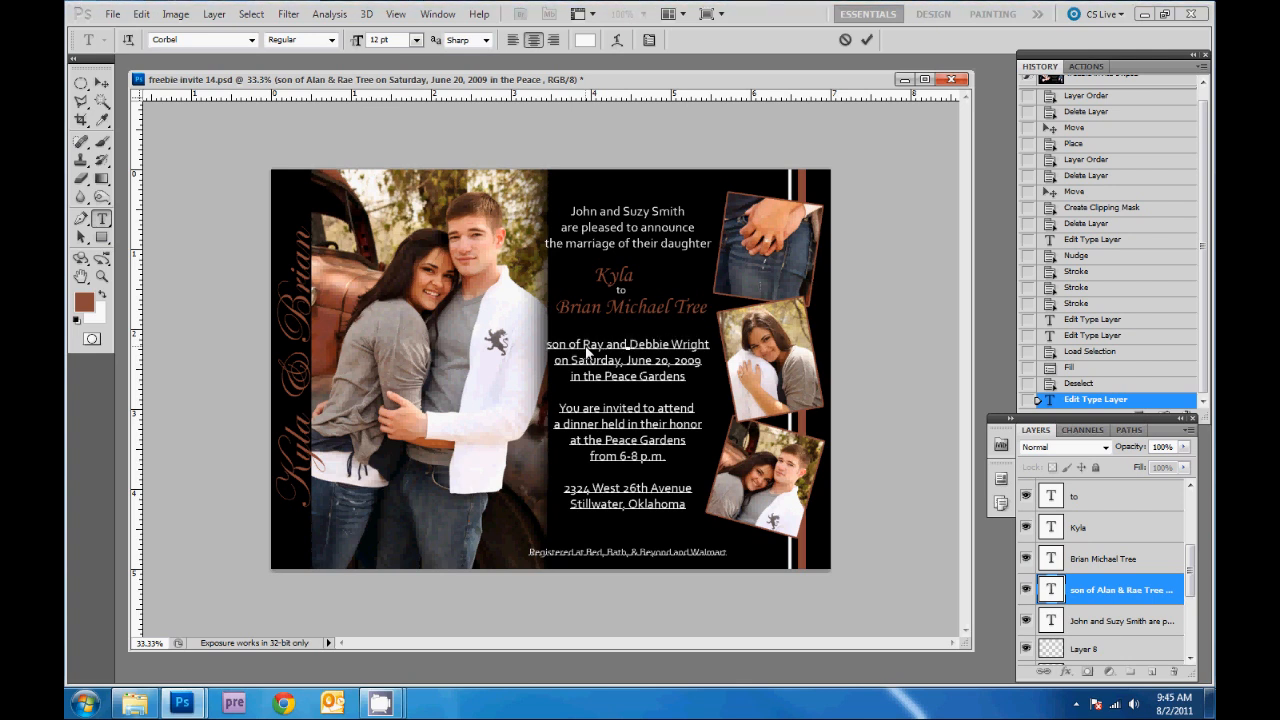
{"action": "left_click", "coordinate": [101, 84]}
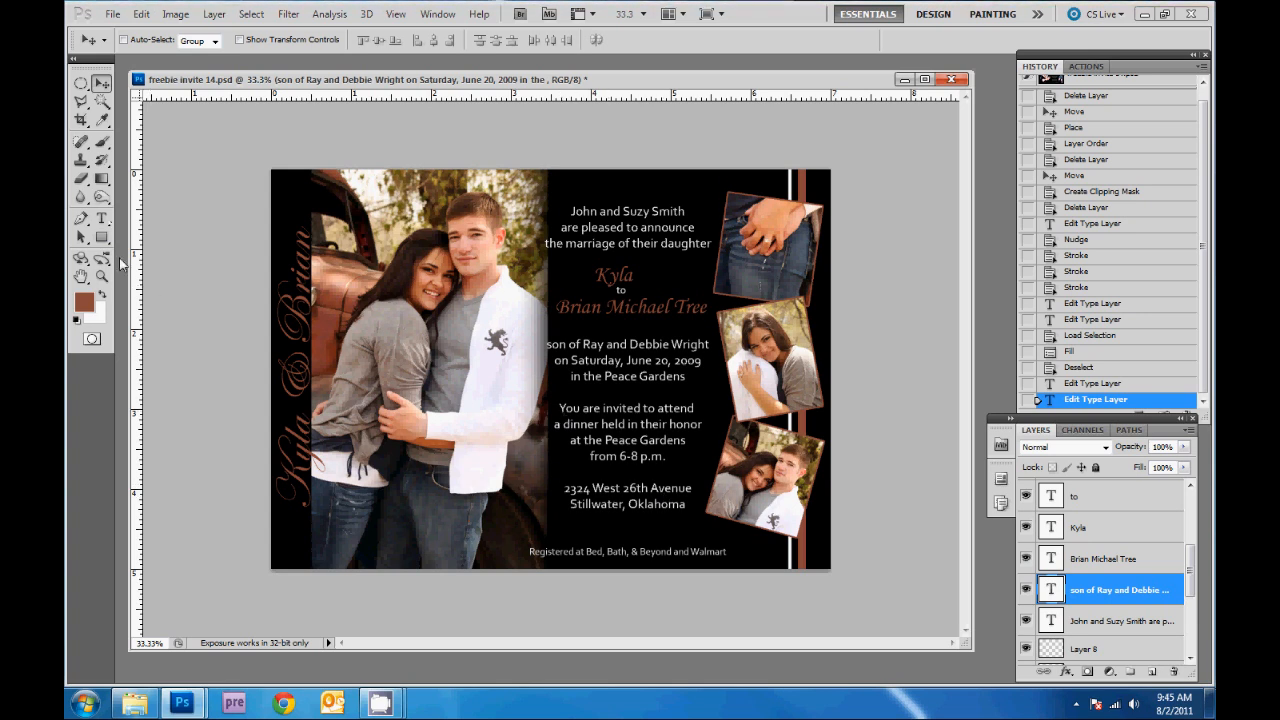
- Set the whole invitation details paragraph to 11 pt
{"action": "left_click", "coordinate": [101, 218]}
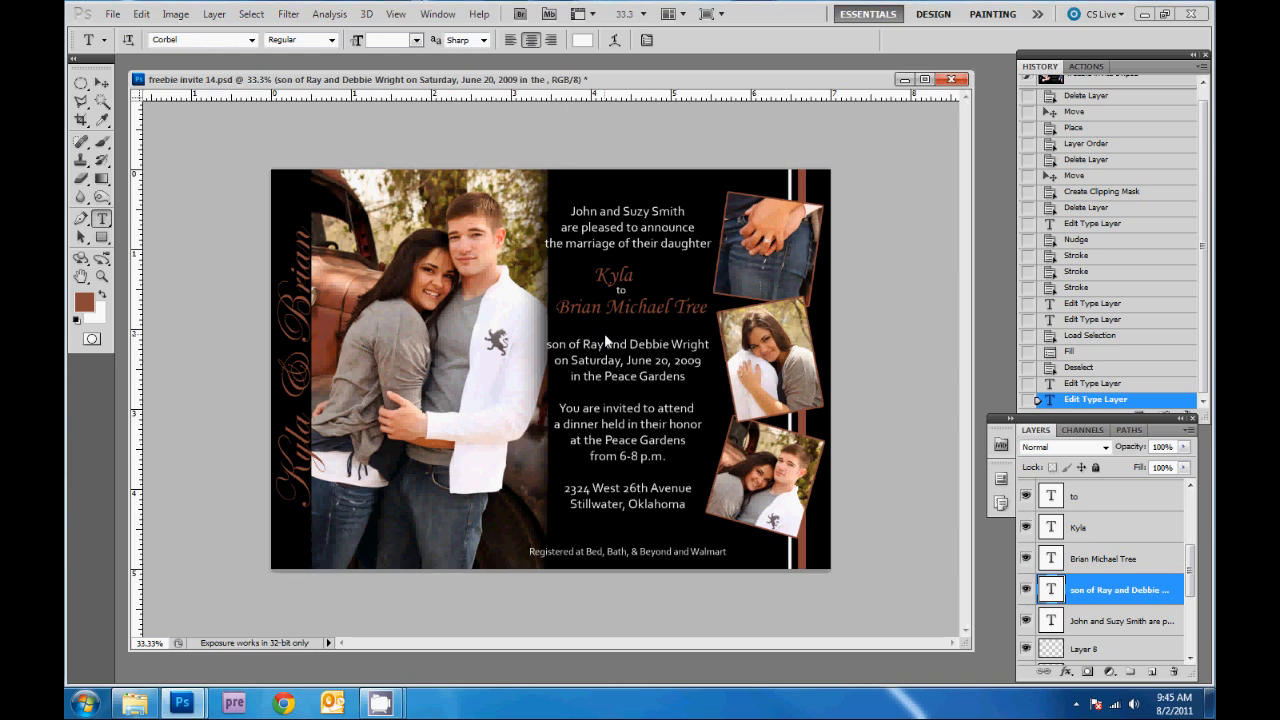
{"action": "double_click", "coordinate": [596, 345]}
{"action": "key", "text": "ctrl+a"}
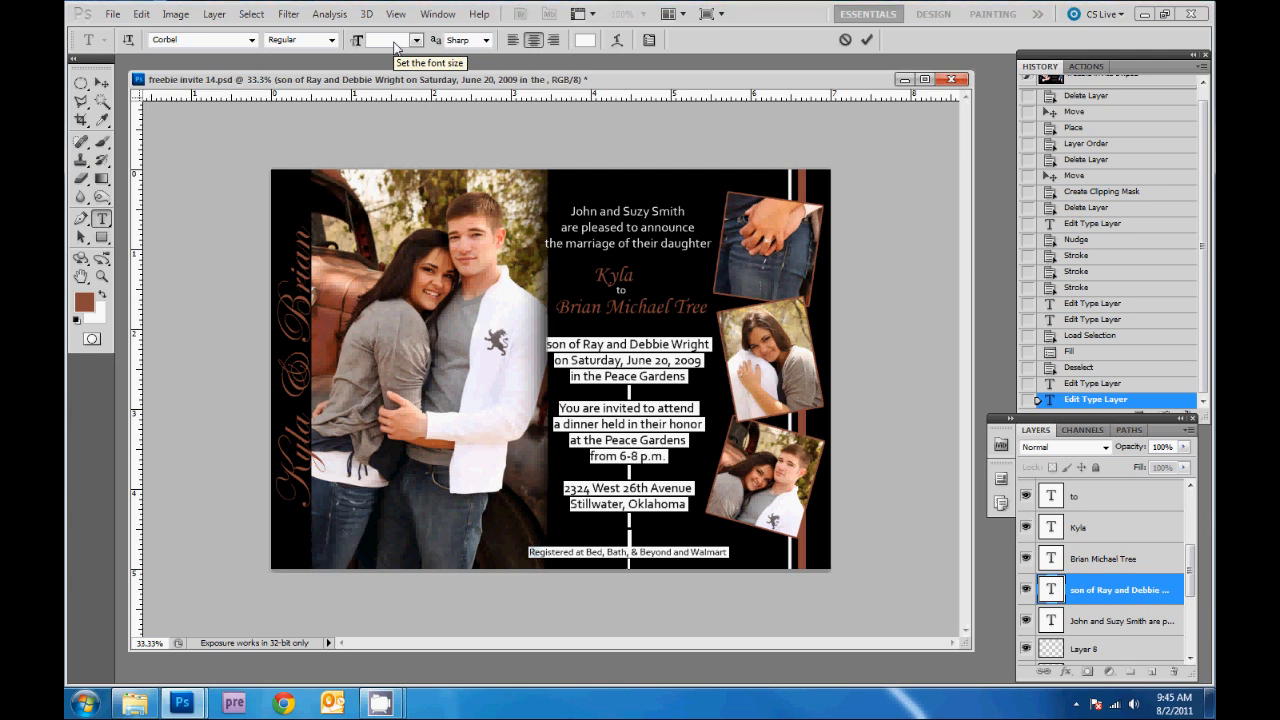
{"action": "type", "text": "12"}
{"action": "key", "text": "Return"}
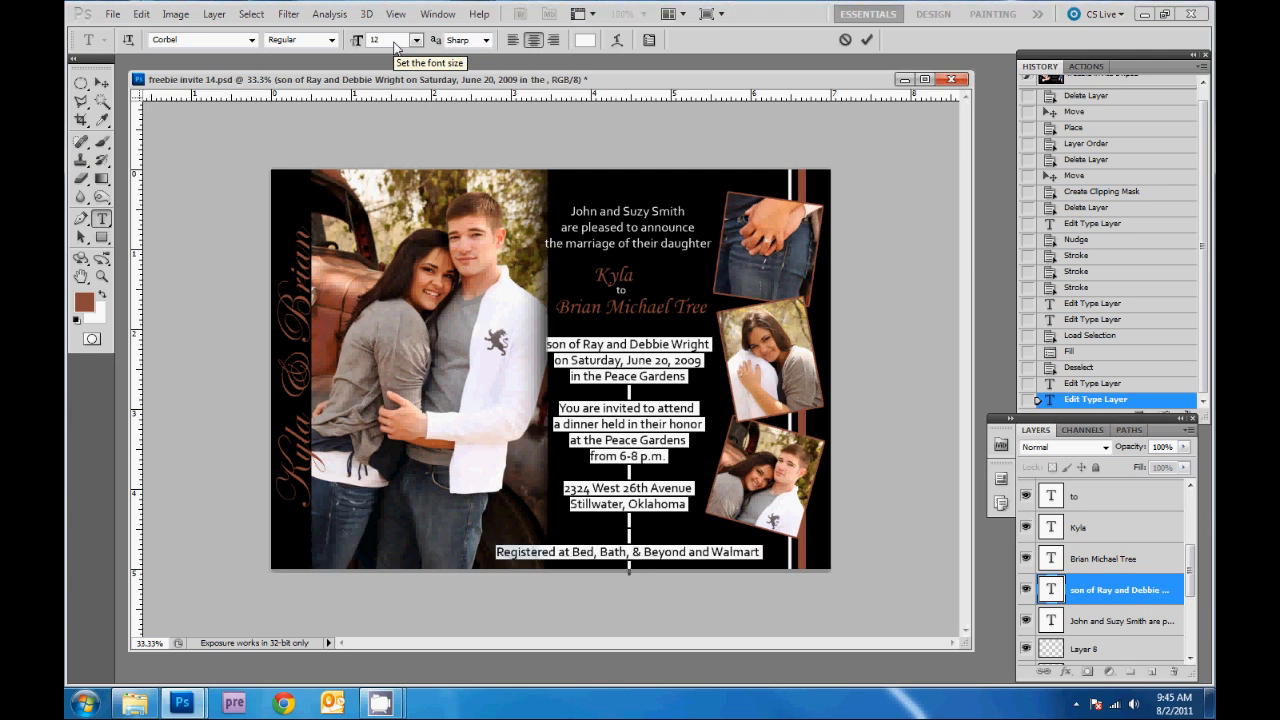
{"action": "type", "text": "11"}
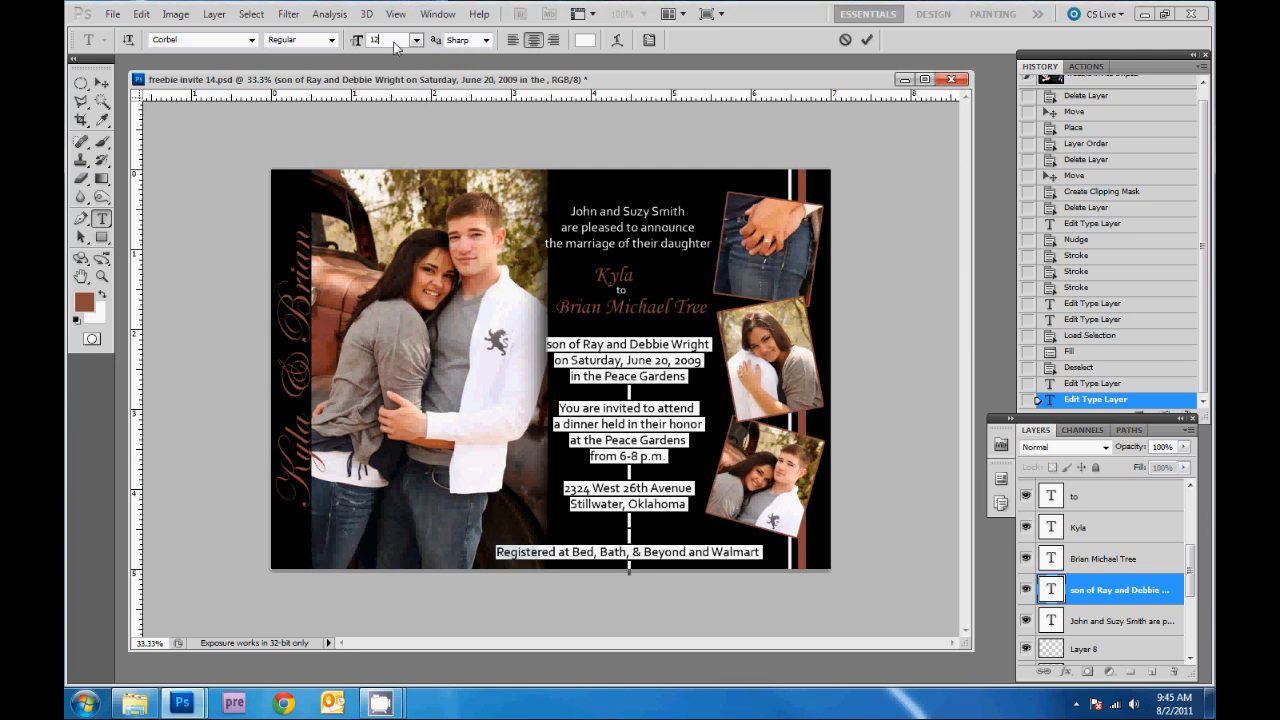
{"action": "key", "text": "Return"}
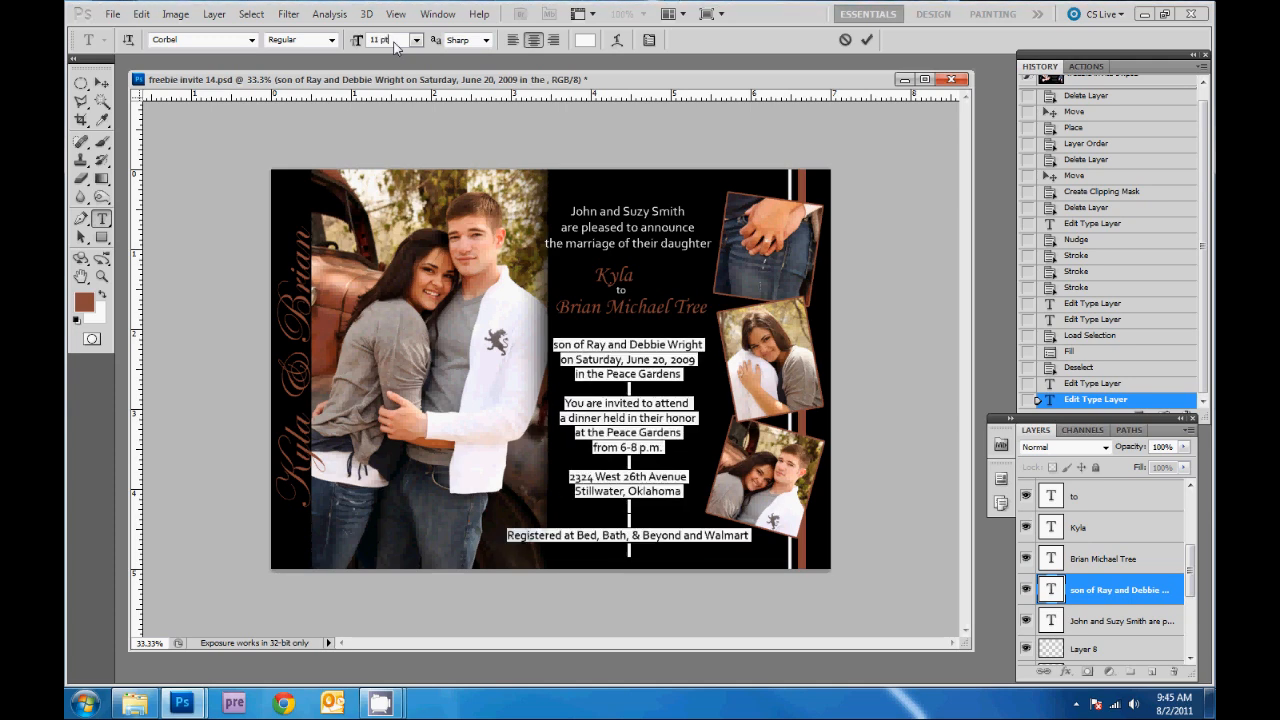
{"action": "left_click", "coordinate": [100, 84]}
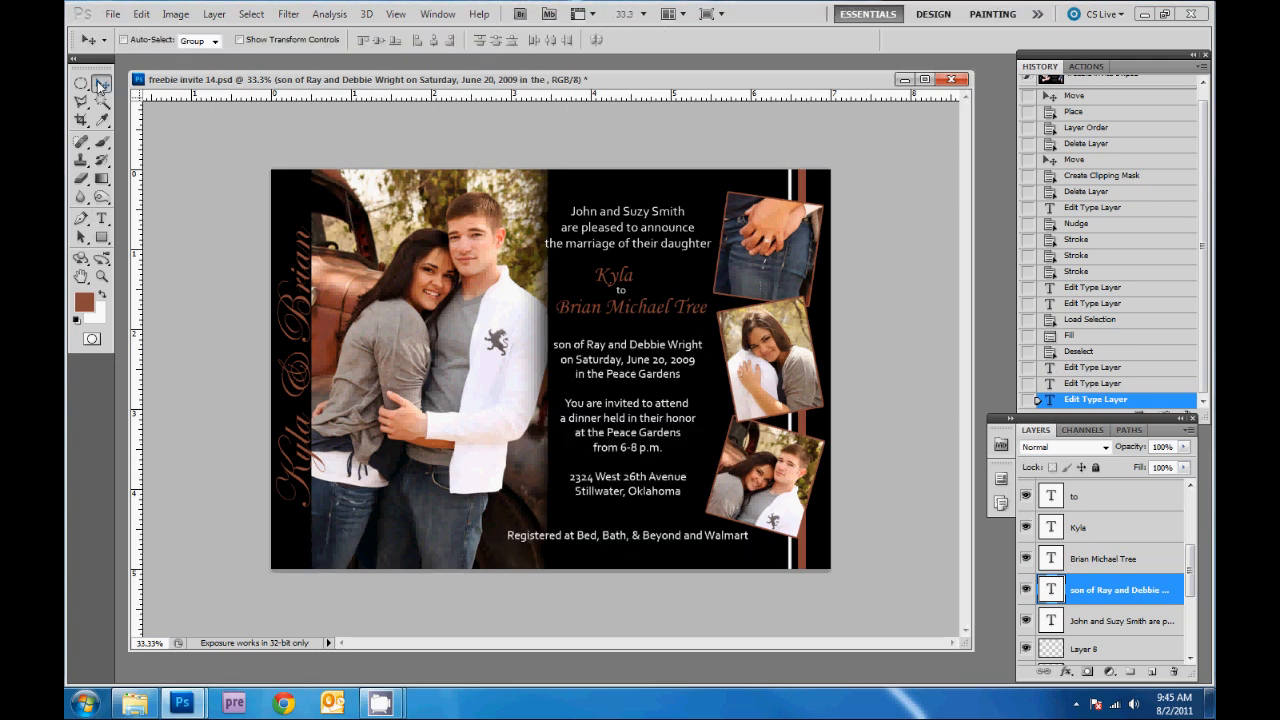
- Set the three opening announcement lines to 11 pt
{"action": "left_click", "coordinate": [101, 218]}
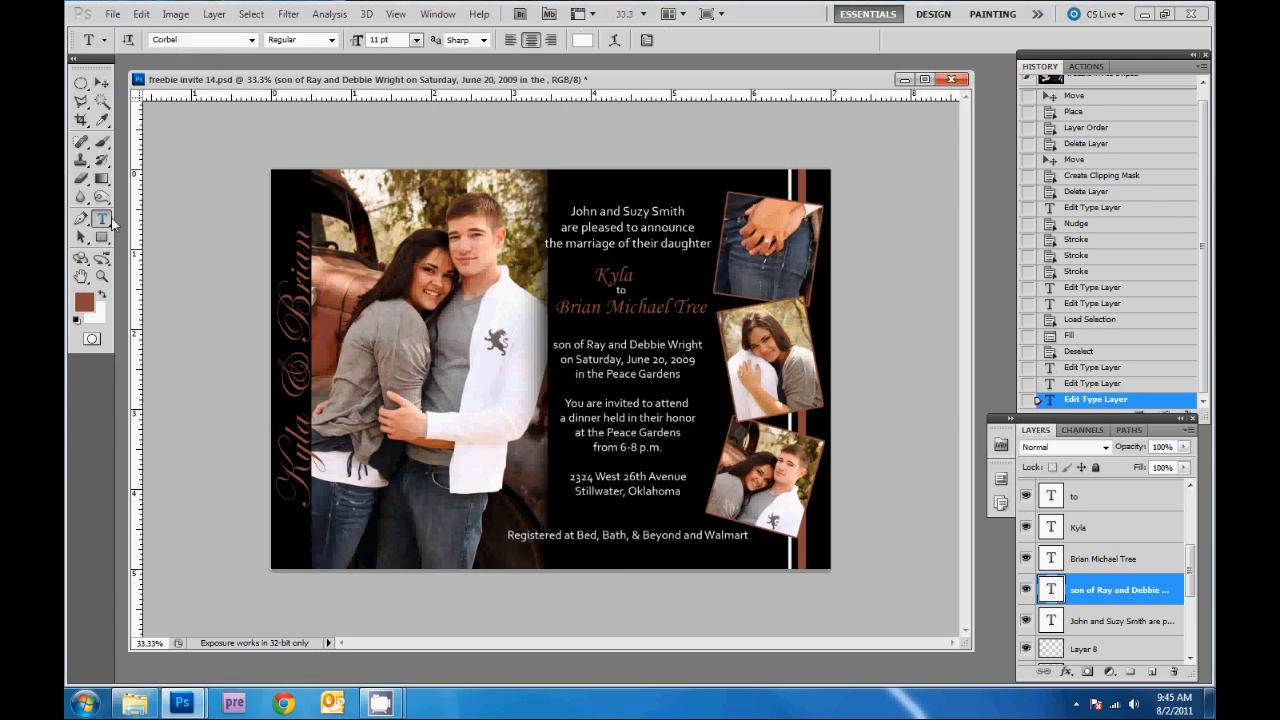
{"action": "triple_click", "coordinate": [588, 212]}
{"action": "key", "text": "ctrl+a"}
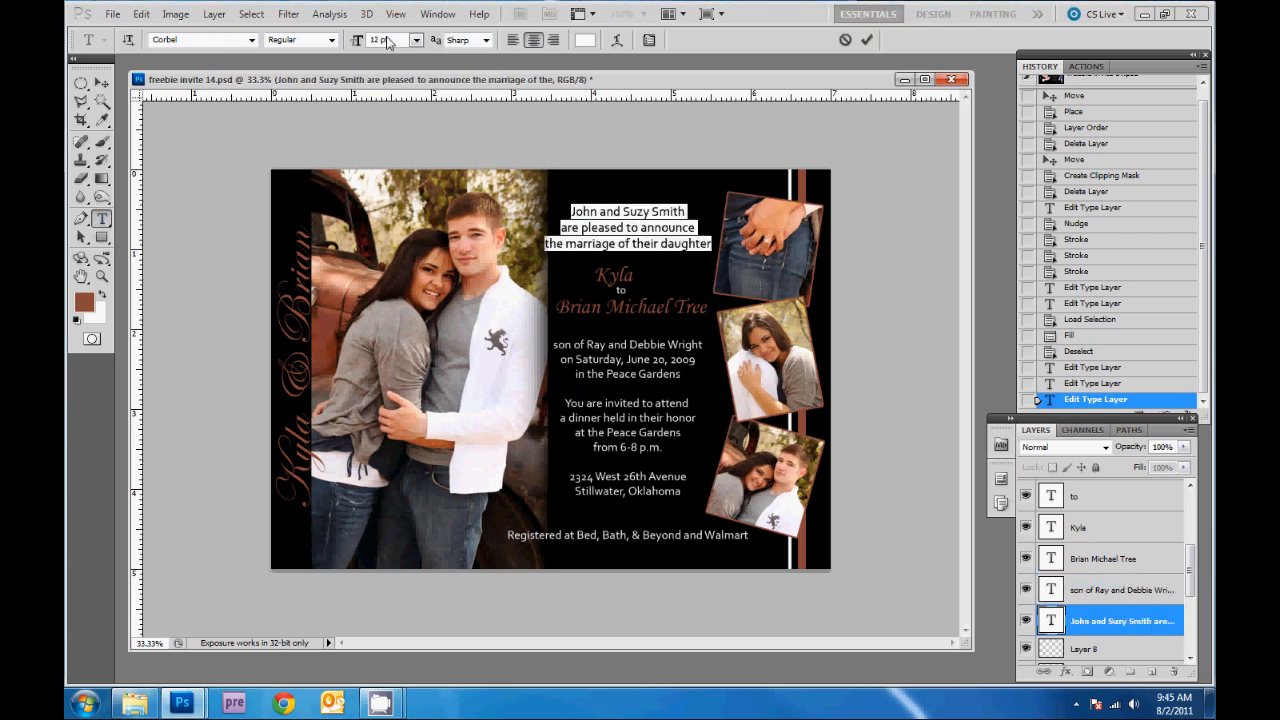
{"action": "type", "text": "11"}
{"action": "key", "text": "Return"}
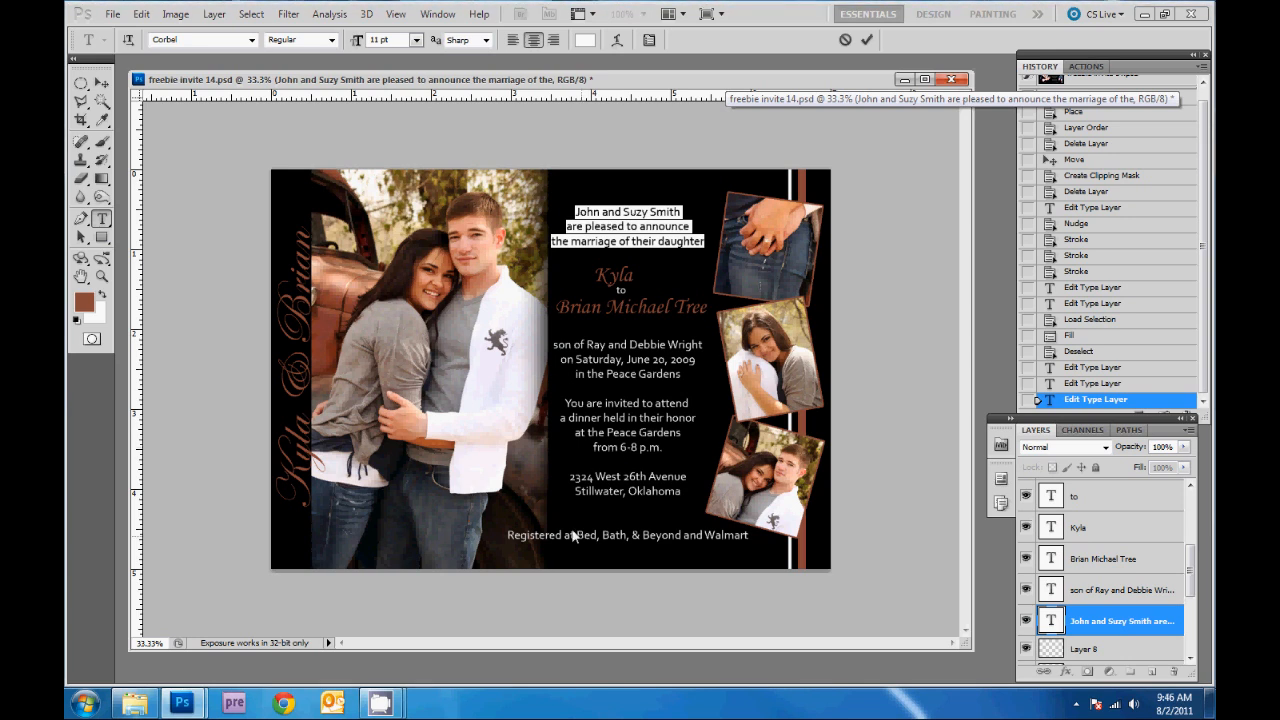
{"action": "left_click", "coordinate": [101, 85]}
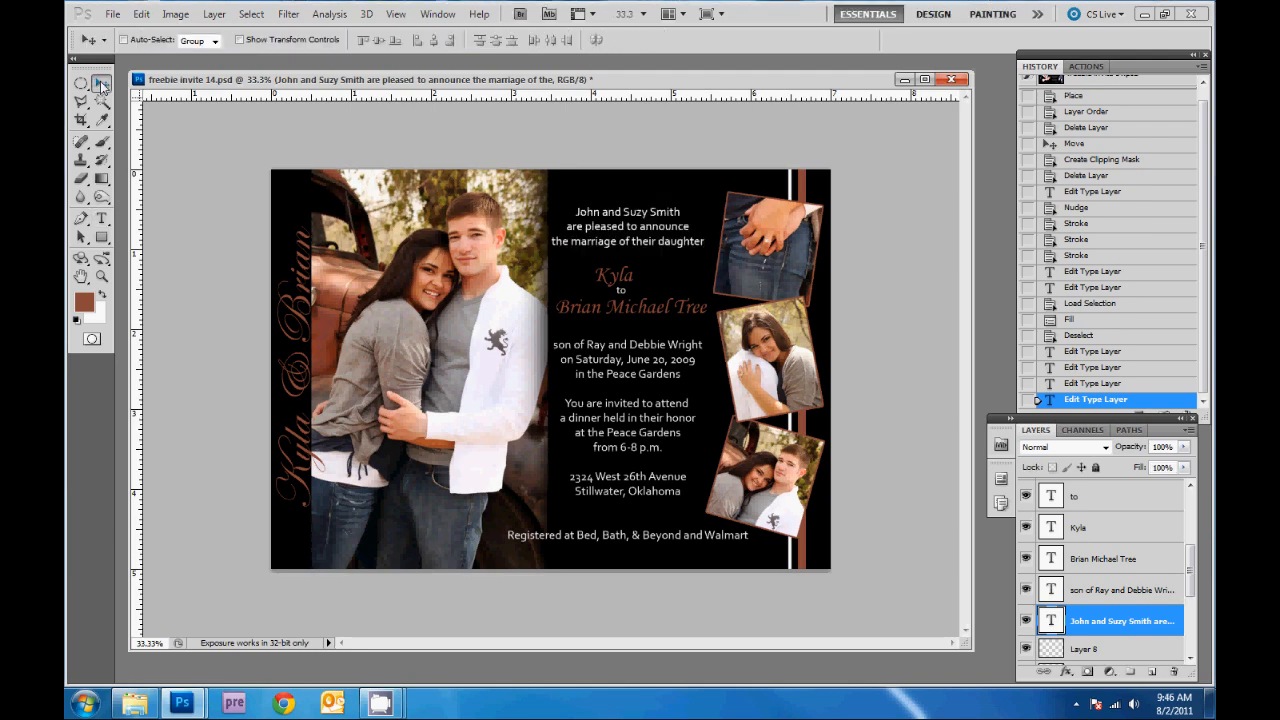
- Delete the registry line at the bottom of the invitation text
{"action": "left_click", "coordinate": [101, 219]}
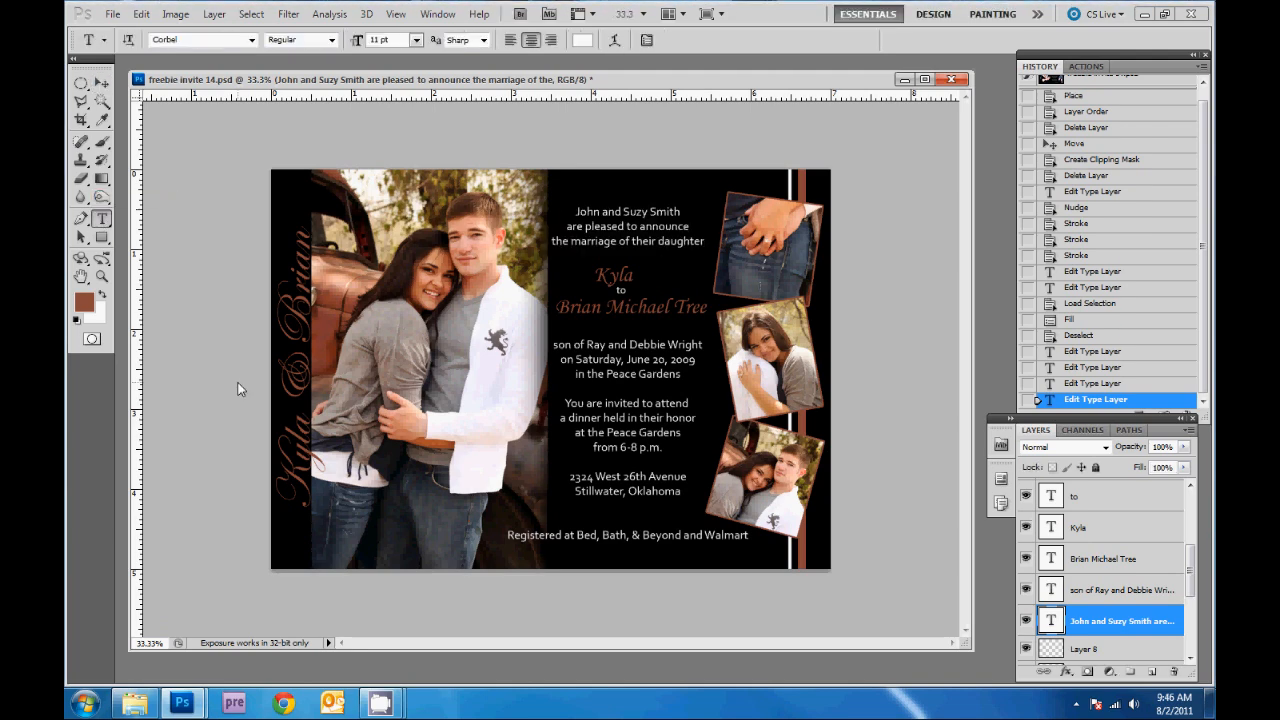
{"action": "triple_click", "coordinate": [528, 537]}
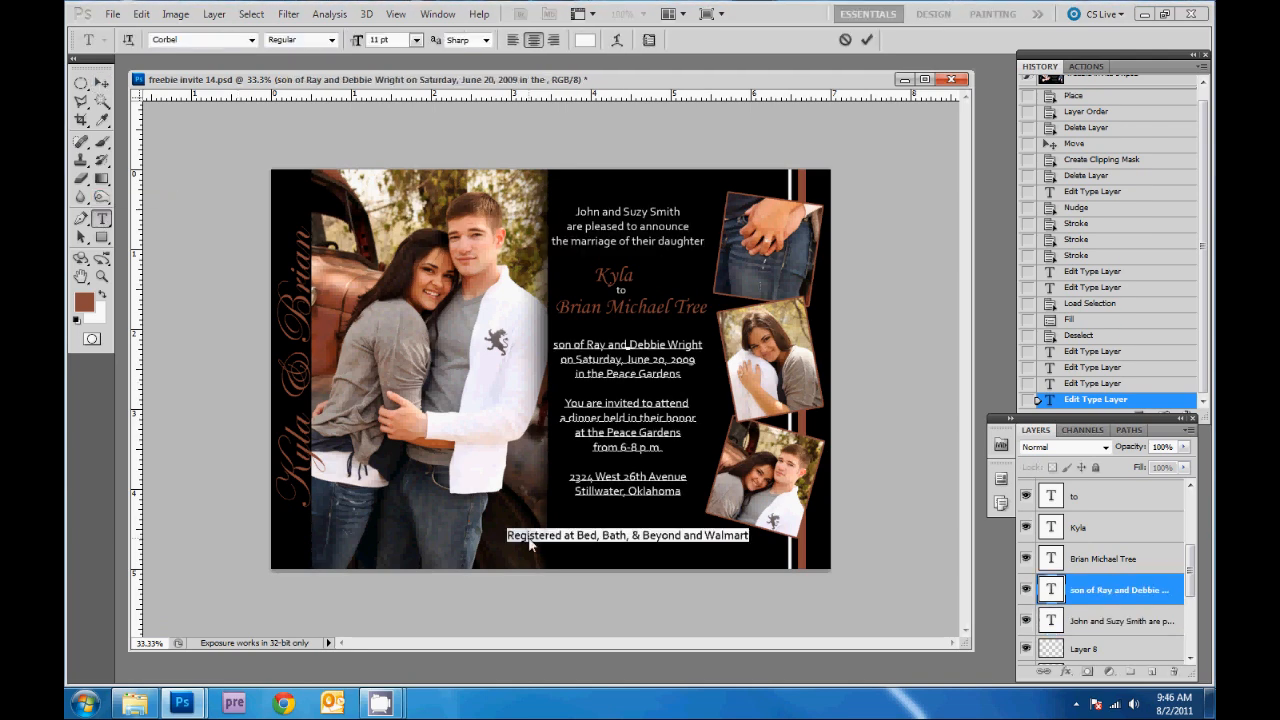
{"action": "key", "text": "BackSpace"}
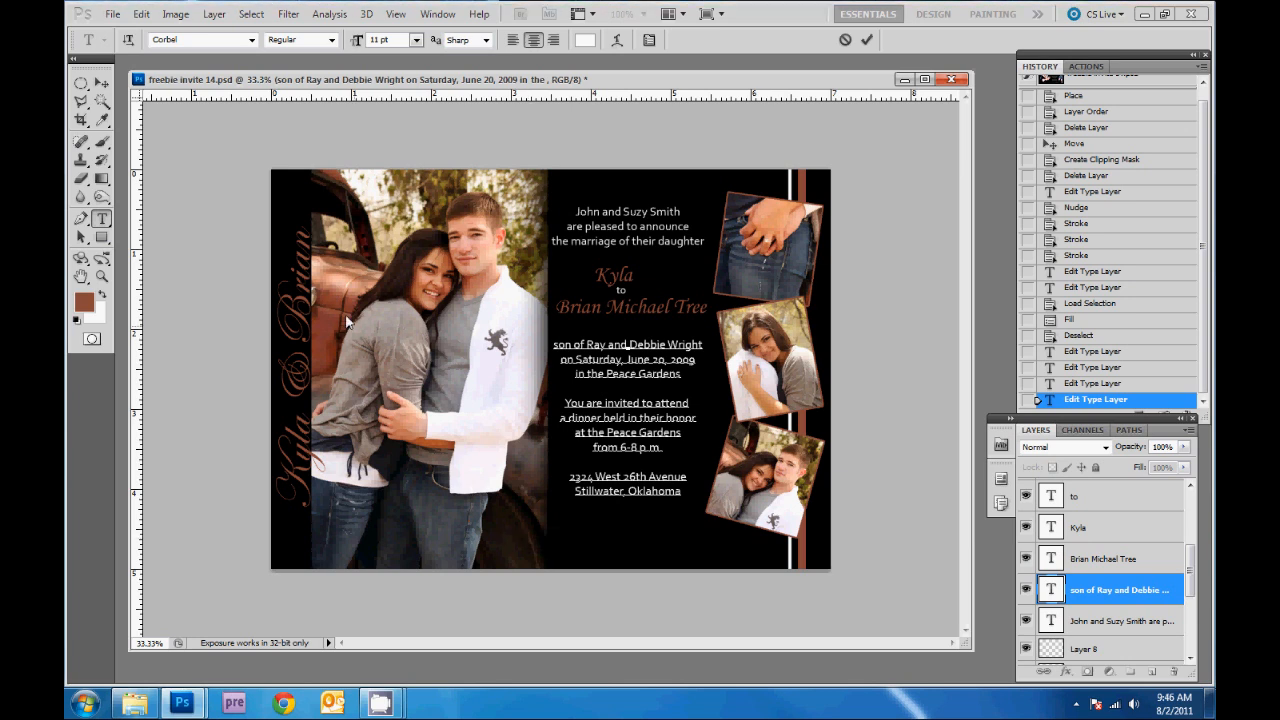
{"action": "left_click", "coordinate": [101, 82]}
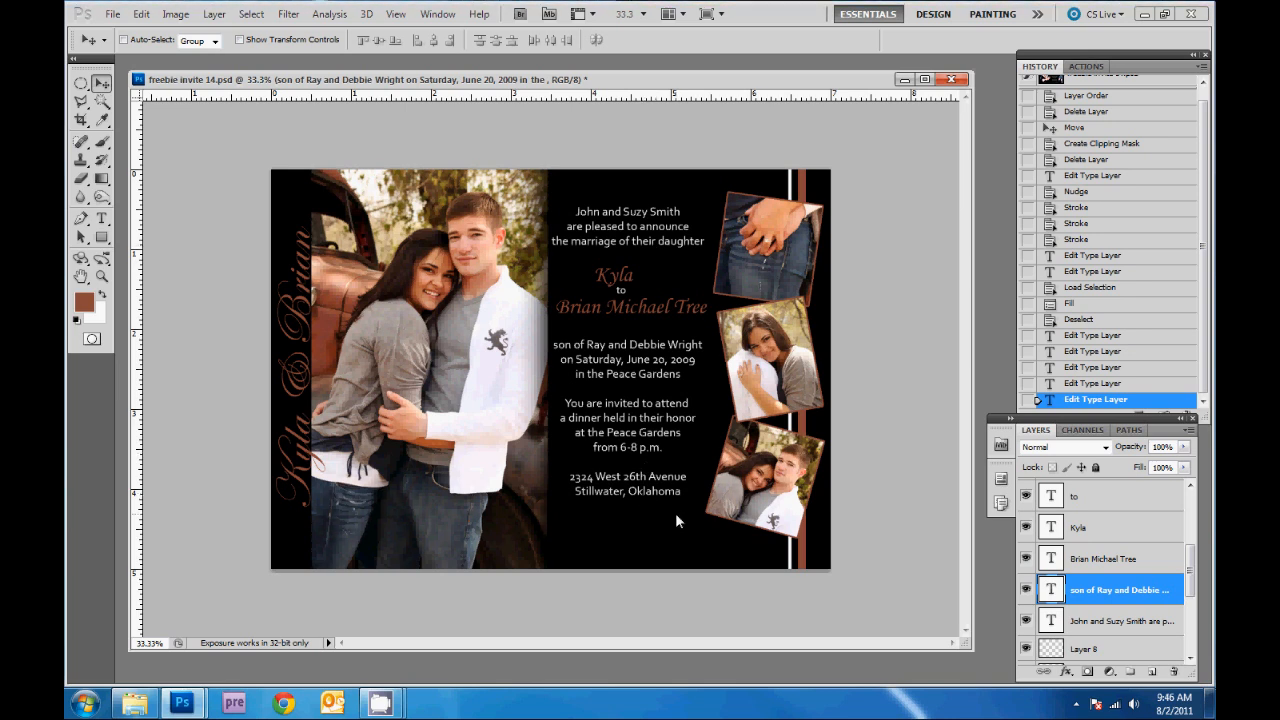
- Select all invitation text layers and move the block slightly lower on the card
{"action": "left_click", "coordinate": [1116, 624]}
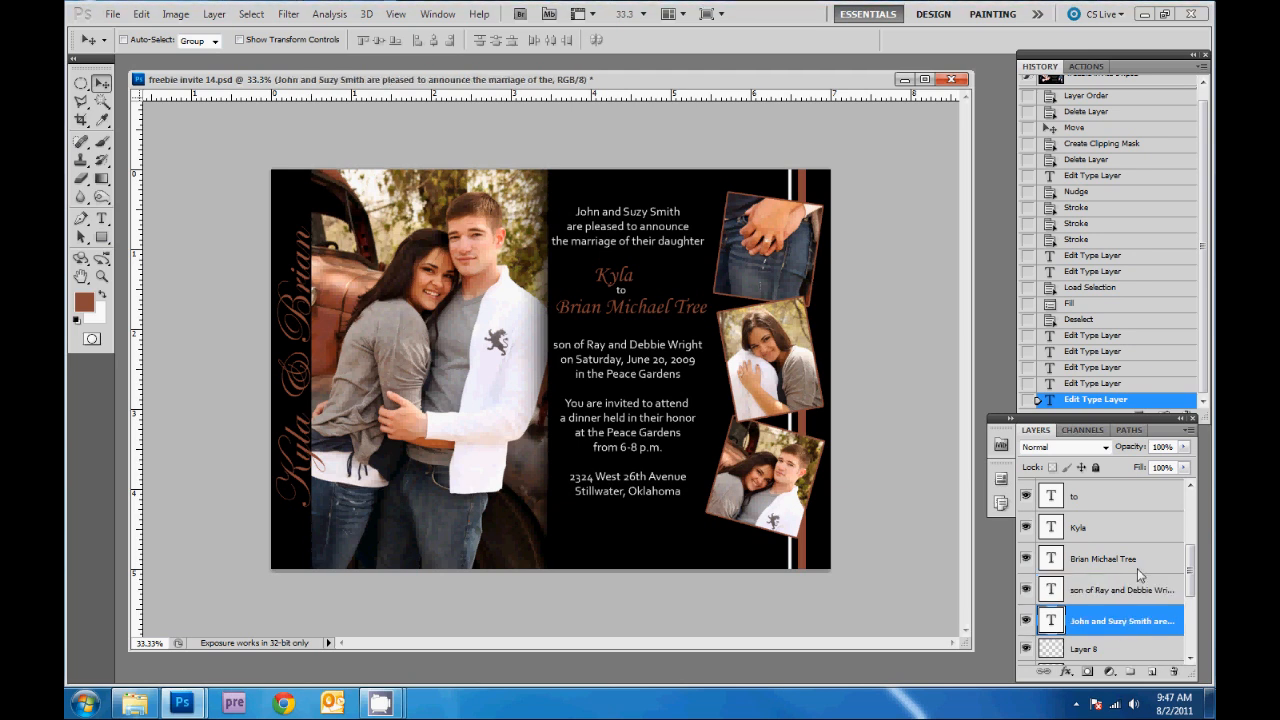
{"action": "scroll", "coordinate": [1137, 568], "scroll_direction": "up", "scroll_amount": 1}
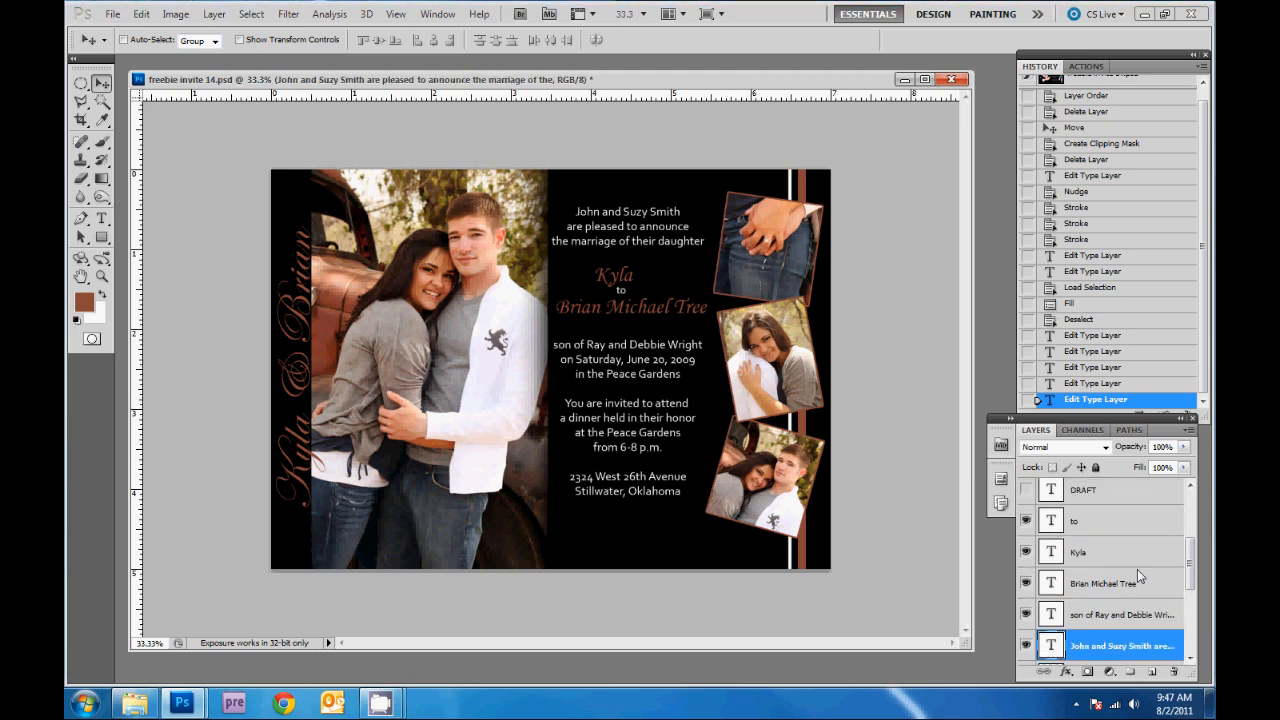
{"action": "left_click", "coordinate": [1106, 517], "text": "shift"}
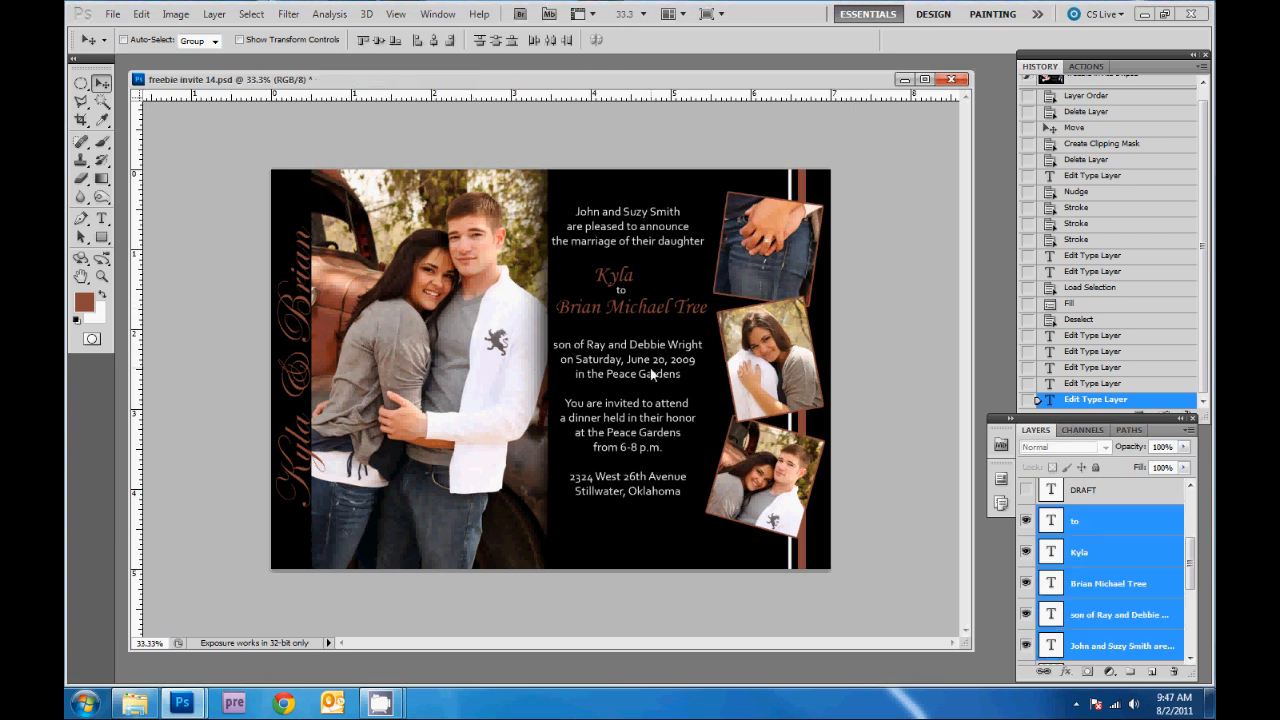
{"action": "left_click_drag", "start_coordinate": [651, 370], "coordinate": [653, 382]}
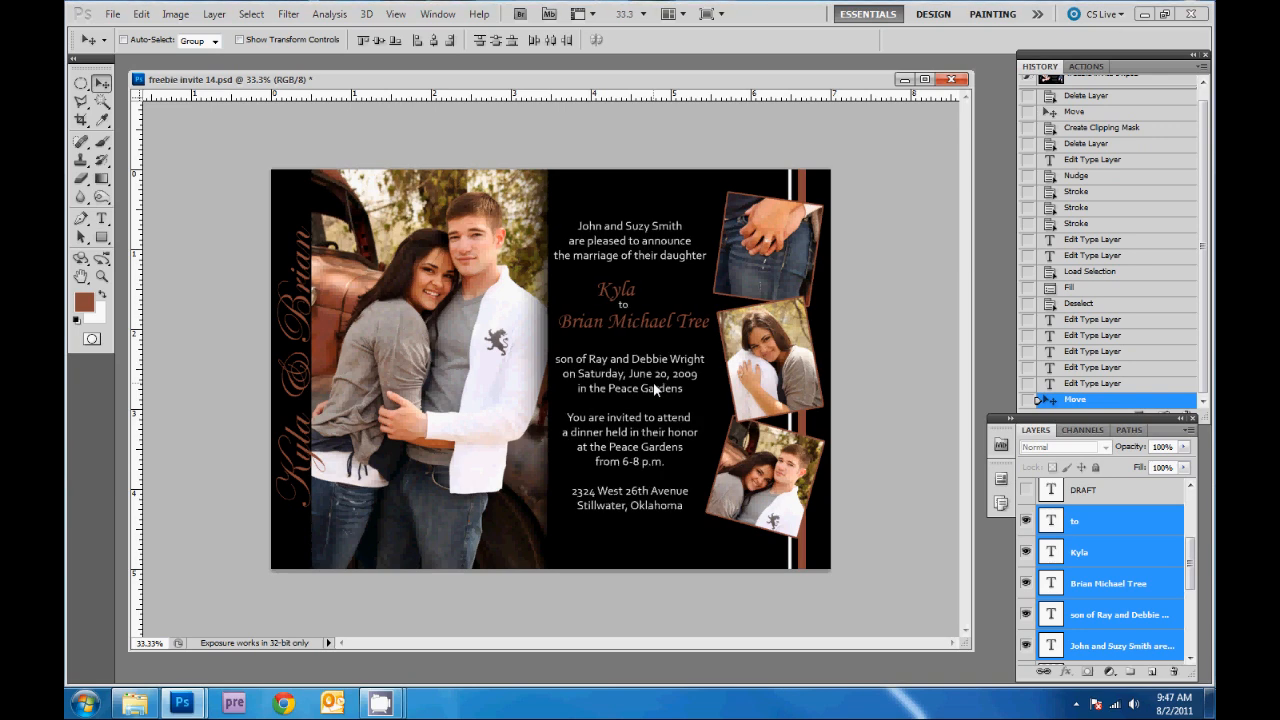
{"action": "key", "text": "Down"}
{"action": "key", "text": "Down"}
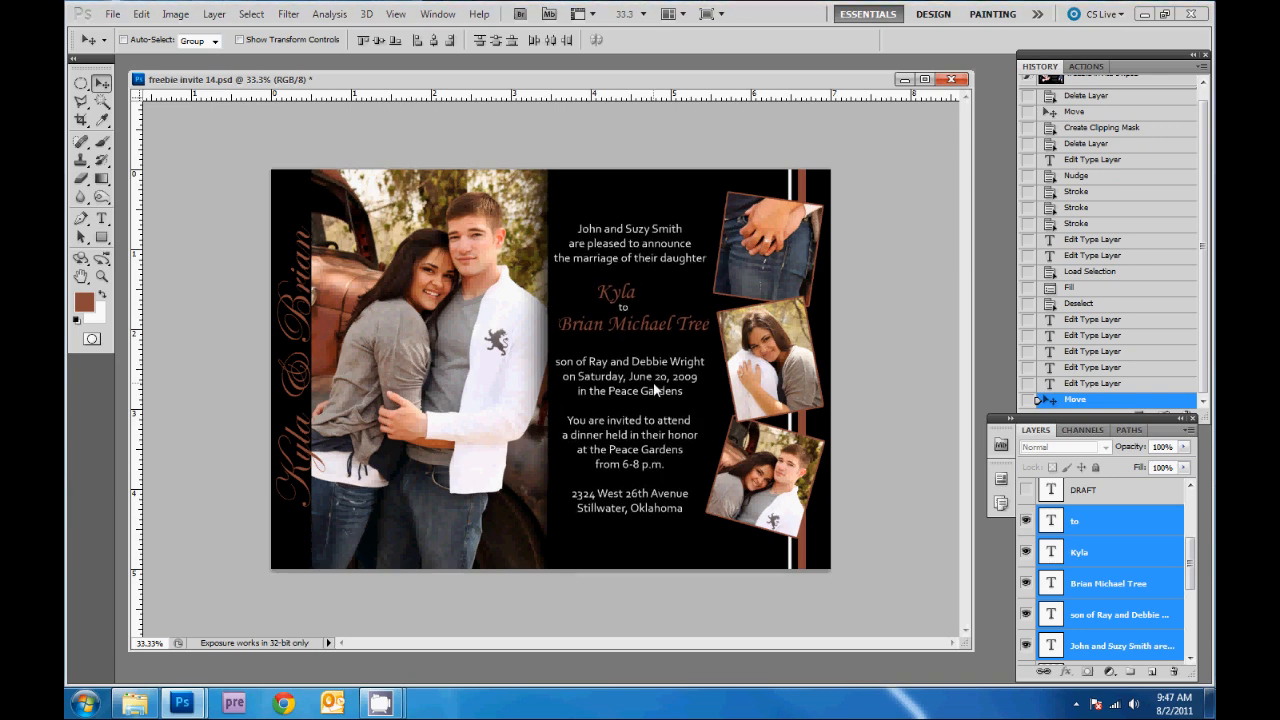